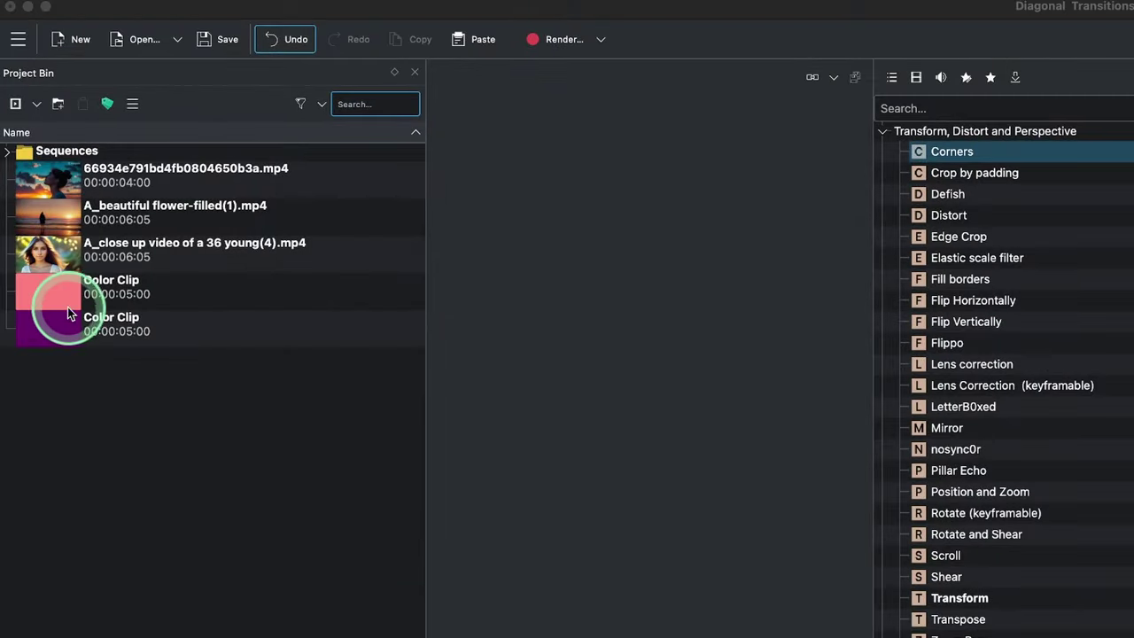
# - Add a white color clip to the project bin
pyautogui.rightClick(116, 420)
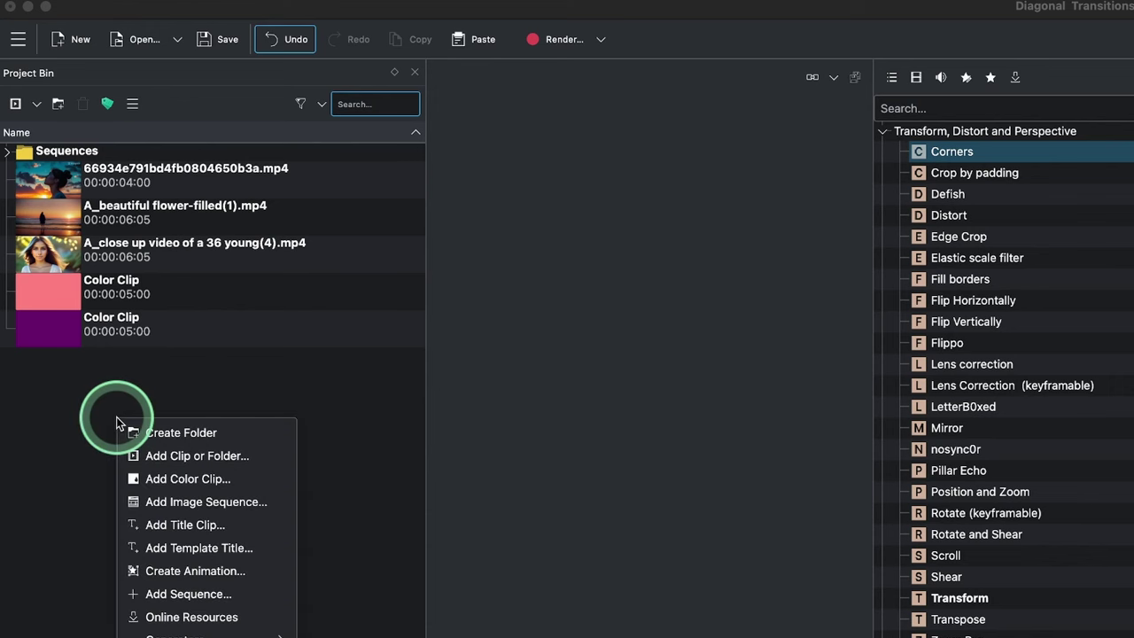
pyautogui.click(178, 480)
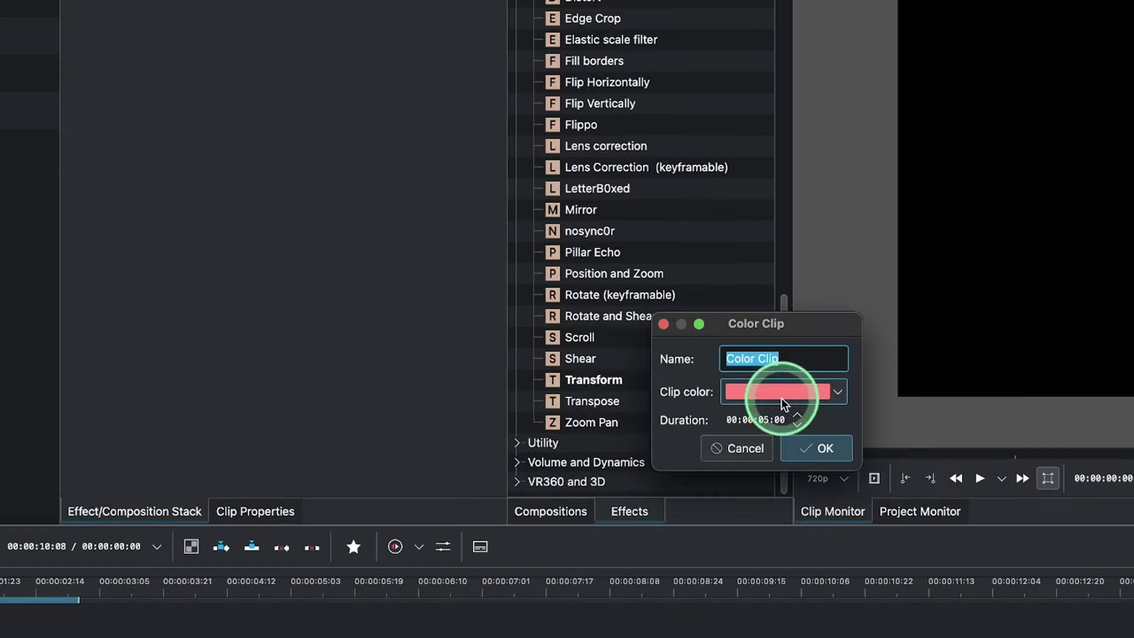
pyautogui.click(781, 397)
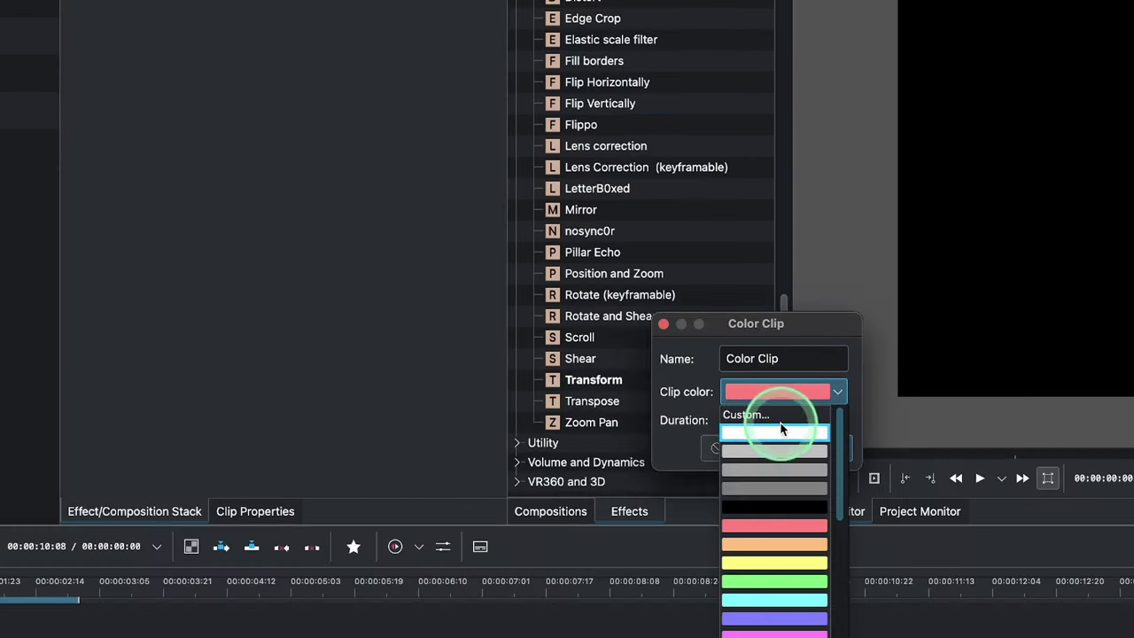
pyautogui.click(785, 408)
pyautogui.click(815, 451)
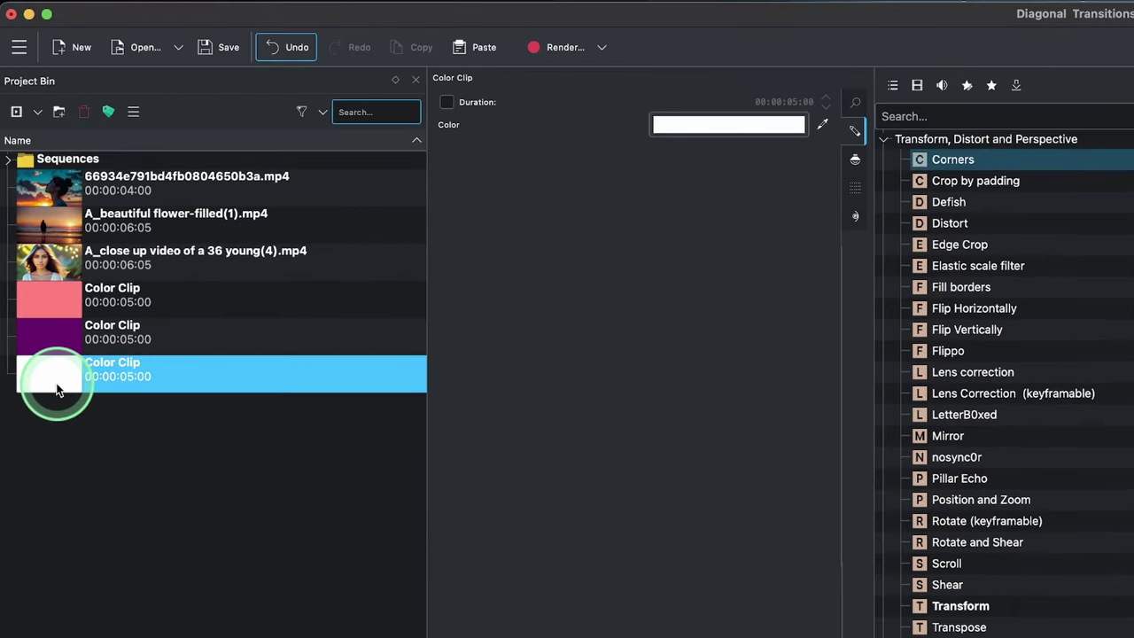
# - Open the white clip's color picker, dismiss it, and delete the white color clip from the bin
pyautogui.click(719, 124)
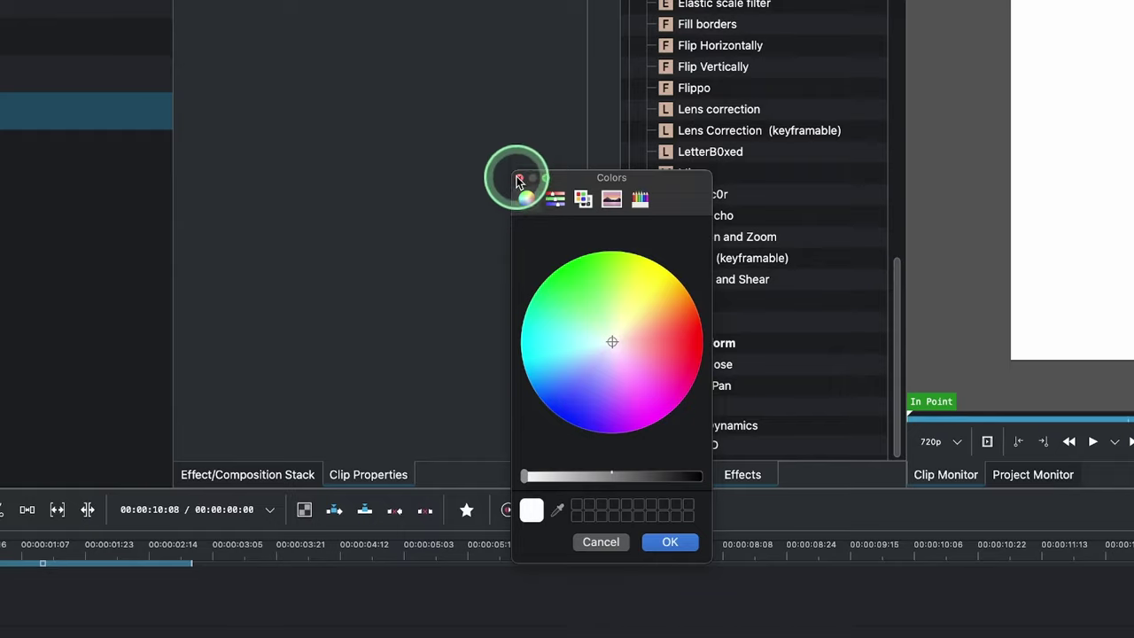
pyautogui.click(520, 178)
pyautogui.click(73, 332)
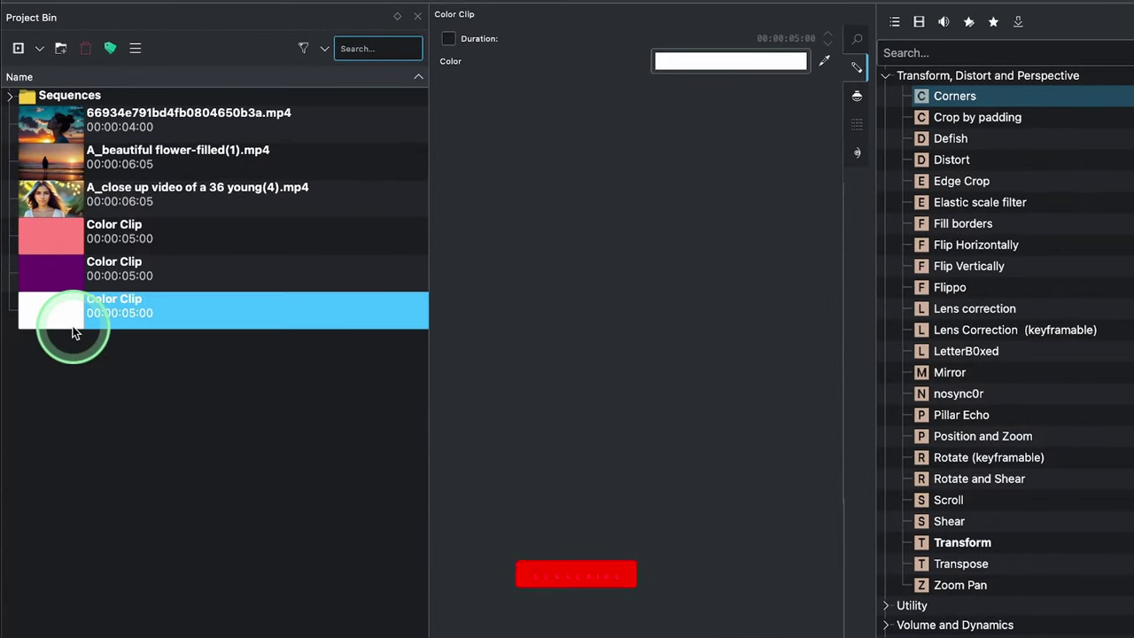
pyautogui.press('Delete')
# - Place the purple color clip at the start of the lowest video track and the other color clip directly above it
pyautogui.click(56, 278)
pyautogui.moveTo(56, 278); pyautogui.dragTo(80, 522)
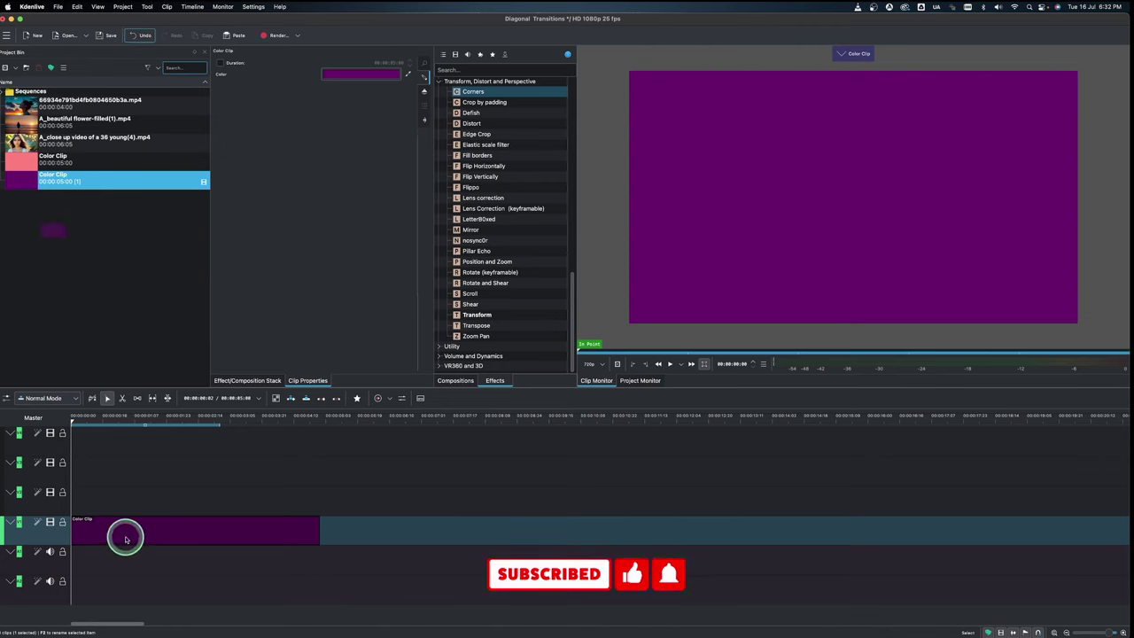
pyautogui.click(124, 532)
pyautogui.moveTo(24, 165); pyautogui.dragTo(82, 497)
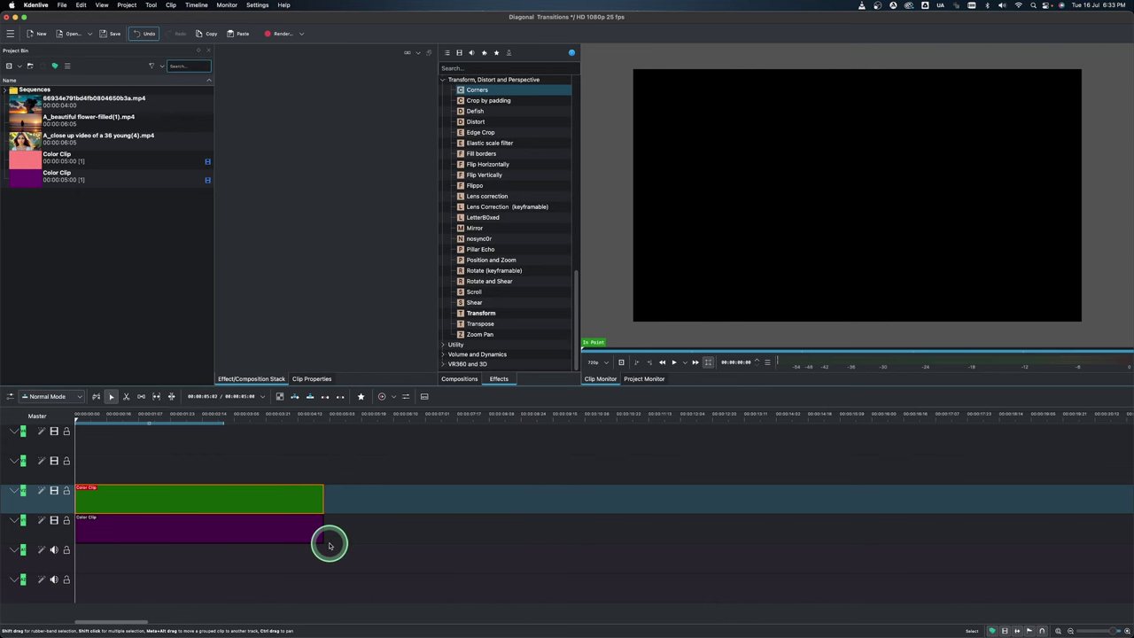
pyautogui.click(348, 477)
# - Apply the Corners and Transform effects to both stacked color clips together
pyautogui.moveTo(340, 533); pyautogui.dragTo(280, 549)
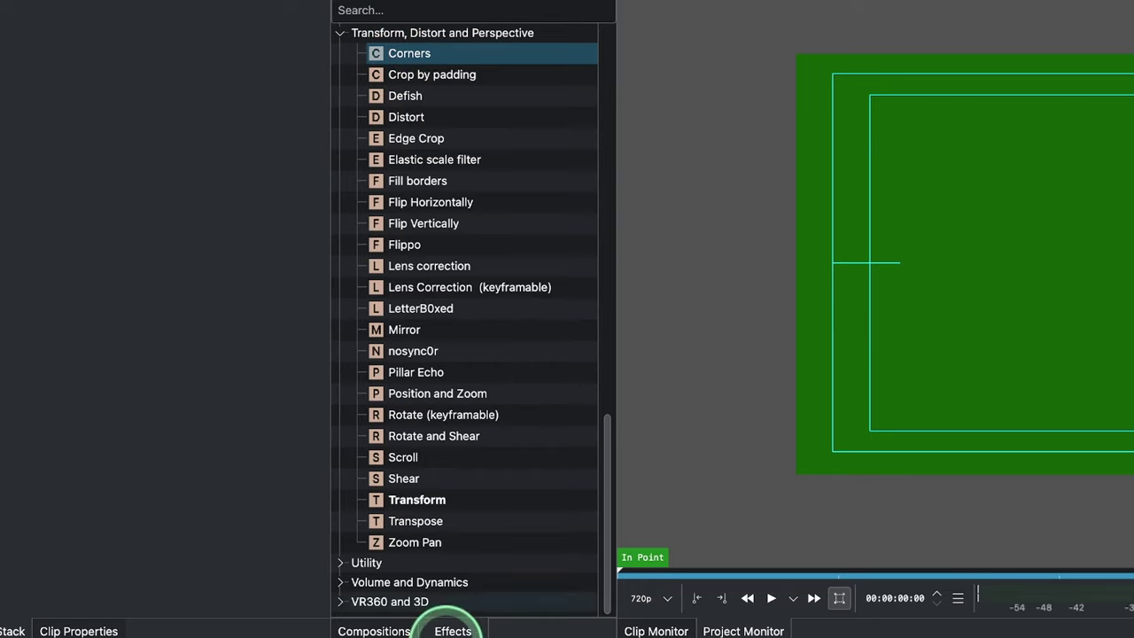
pyautogui.moveTo(476, 44); pyautogui.dragTo(0, 637)
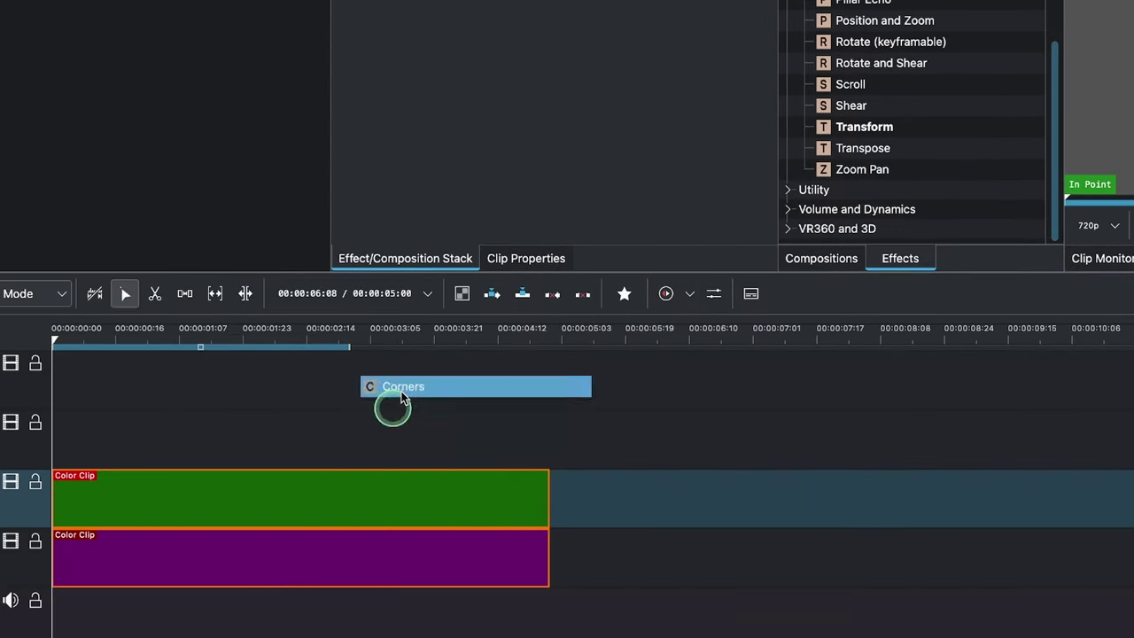
pyautogui.moveTo(402, 396); pyautogui.dragTo(343, 514)
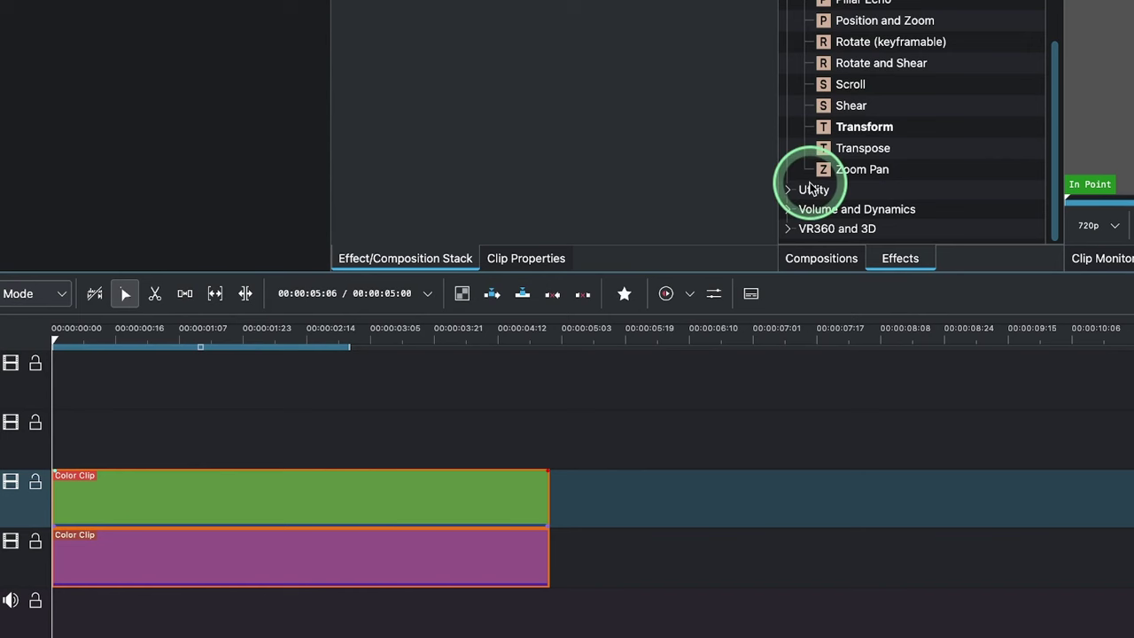
pyautogui.moveTo(858, 125); pyautogui.dragTo(446, 529)
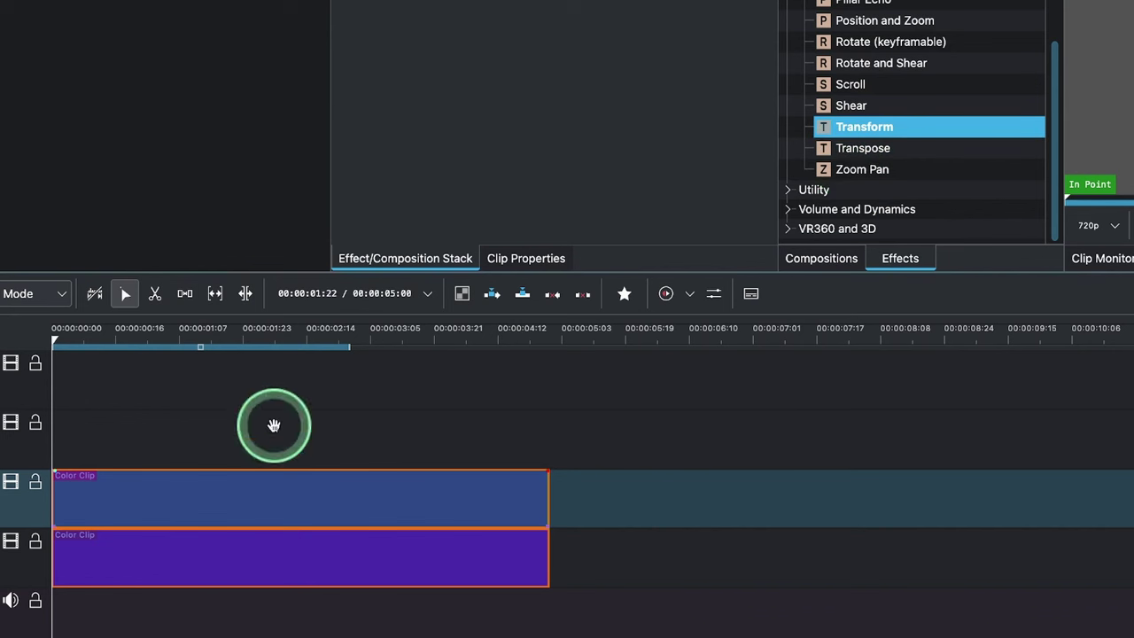
# - Move the playhead to 00:00:02:23 and collapse the upper color clip's Corners and Transform settings
pyautogui.click(280, 328)
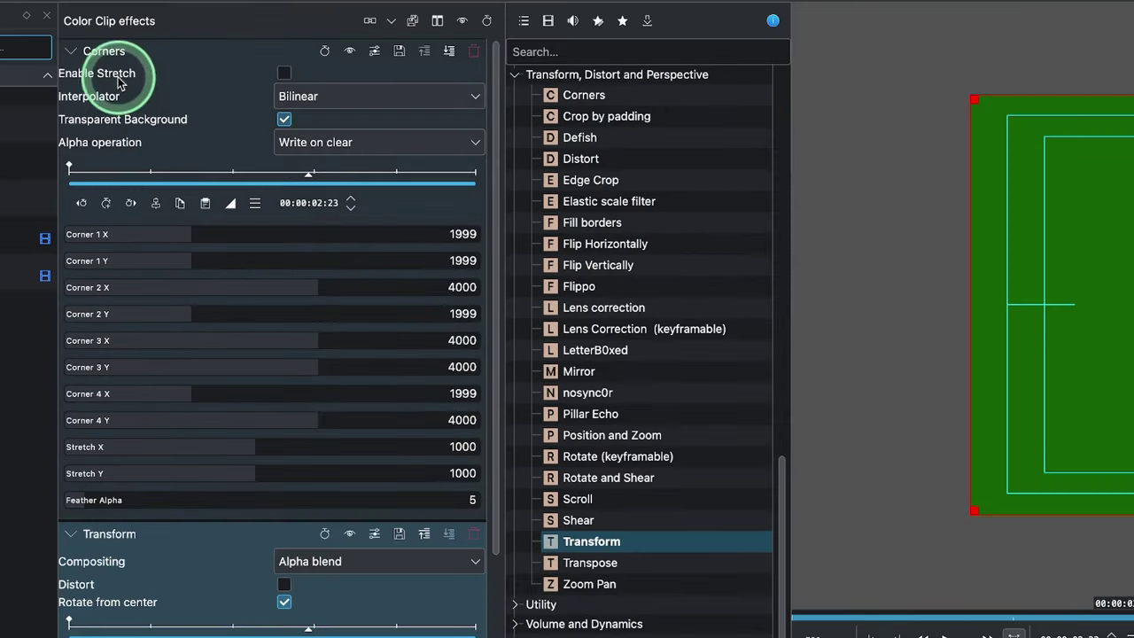
pyautogui.click(68, 51)
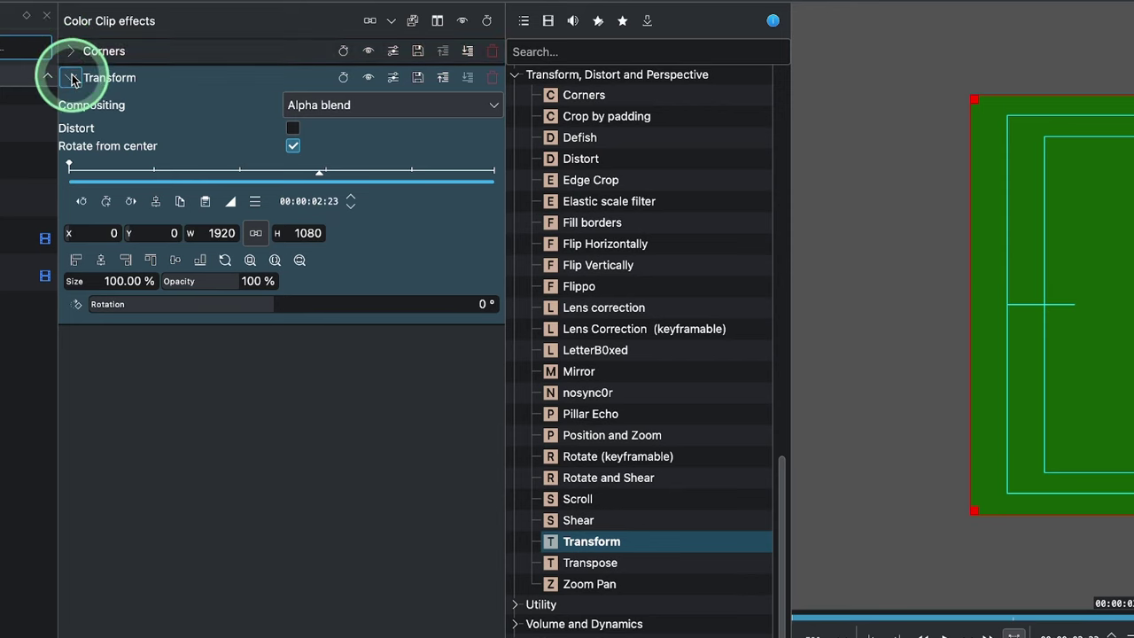
pyautogui.click(70, 77)
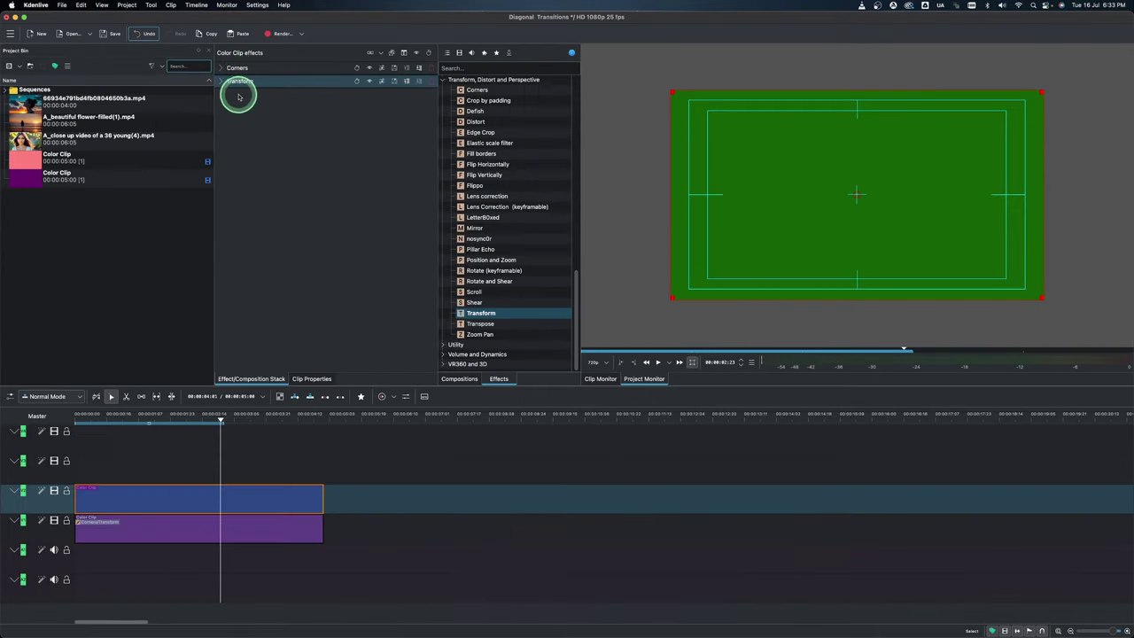
pyautogui.click(237, 67)
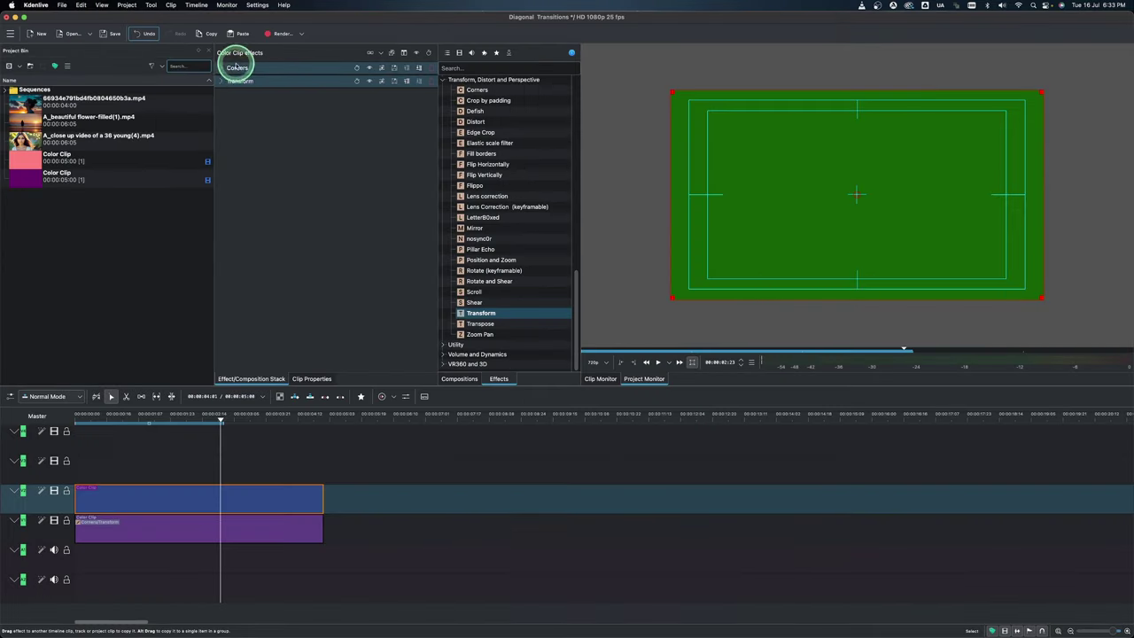
pyautogui.click(241, 81)
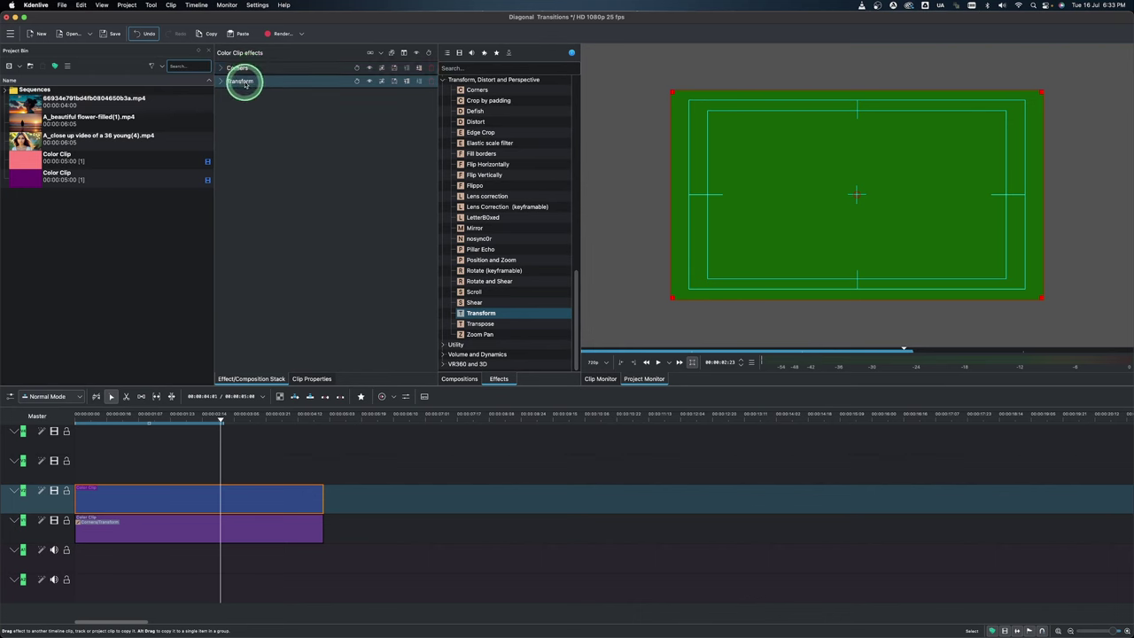
pyautogui.click(268, 198)
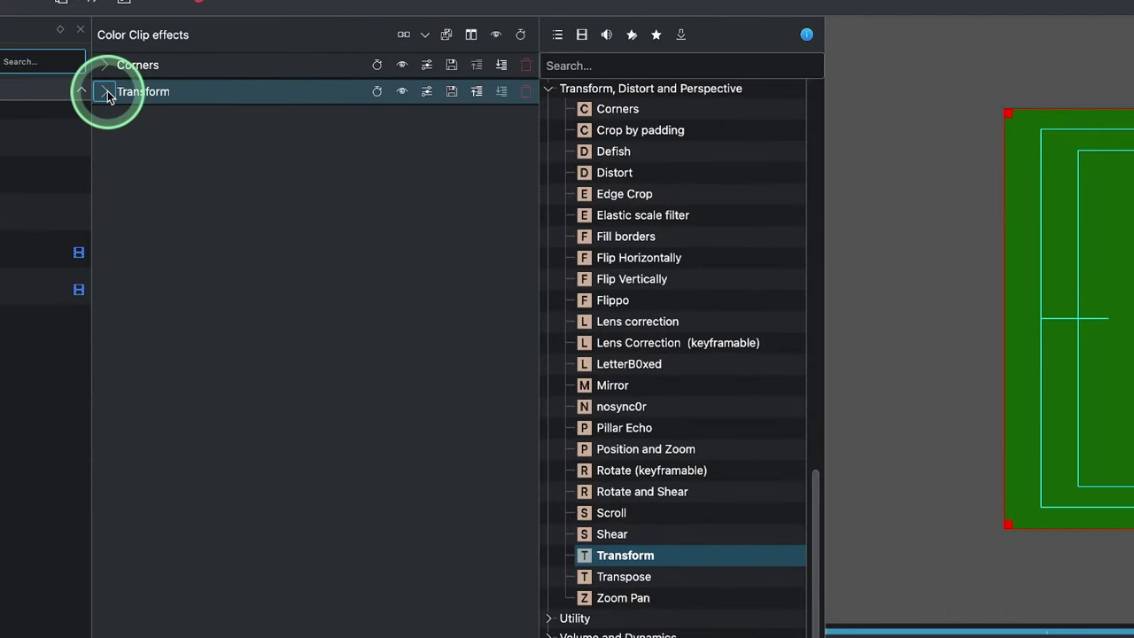
# - Set the upper green color clip's Transform size to 120%
pyautogui.click(107, 91)
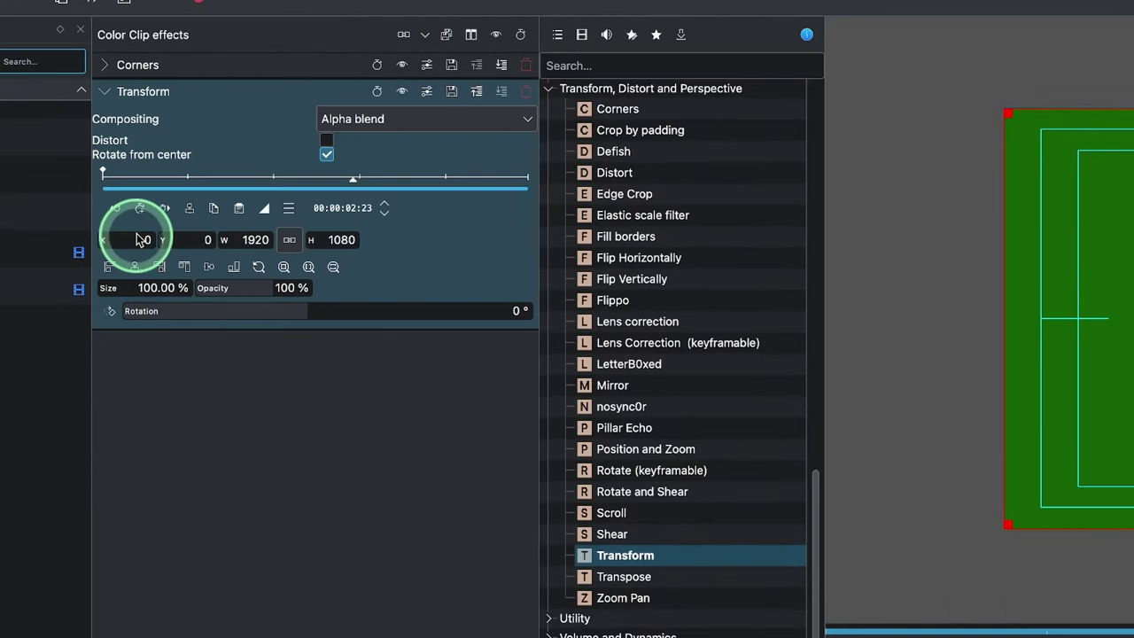
pyautogui.click(129, 287)
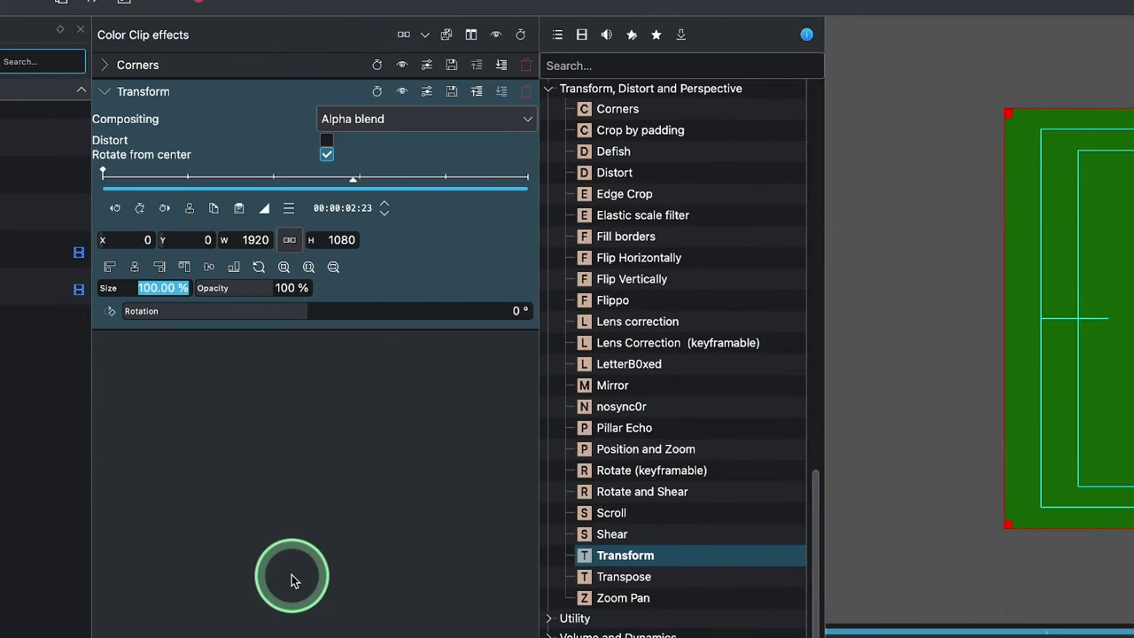
pyautogui.write('120')
pyautogui.press('Return')
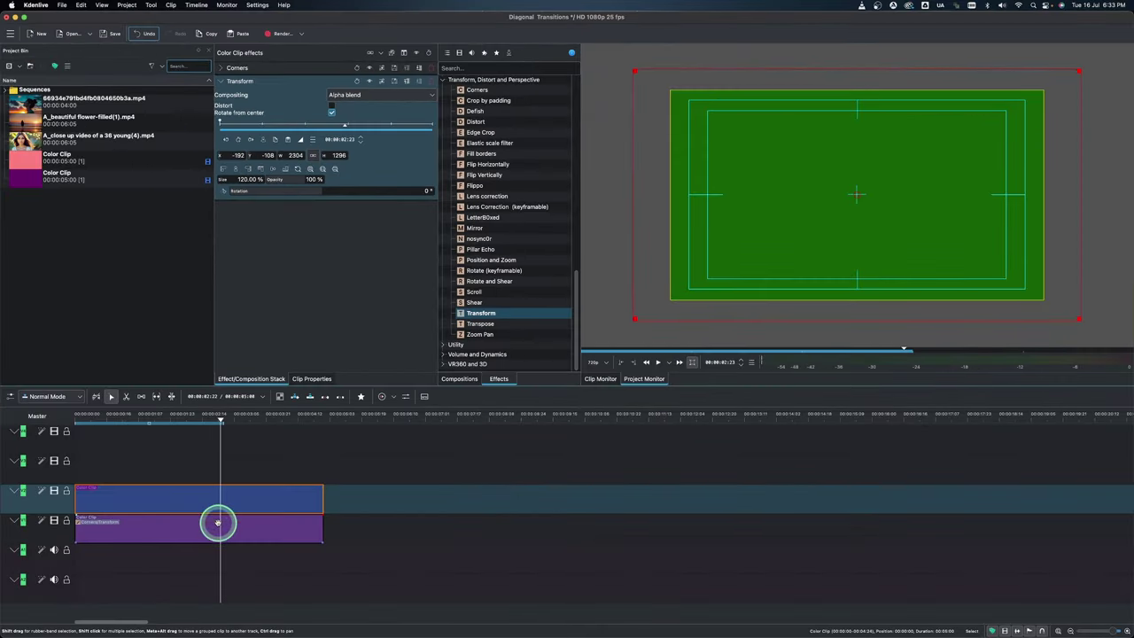
# - Set the lower purple color clip's Transform size to 120% and collapse its effect settings
pyautogui.click(217, 524)
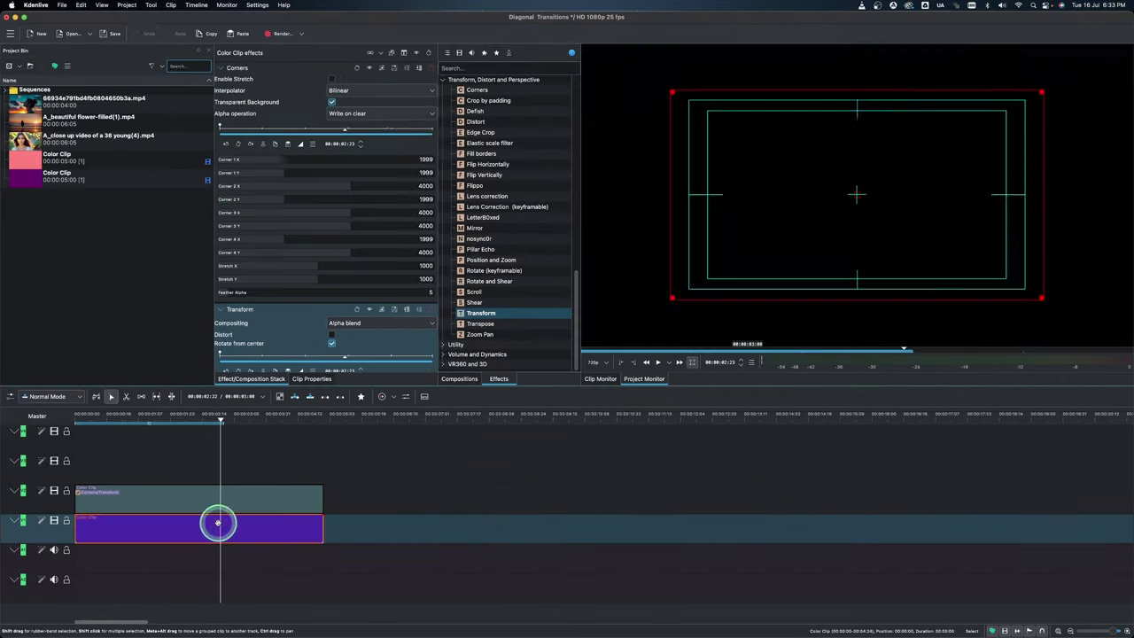
pyautogui.click(222, 69)
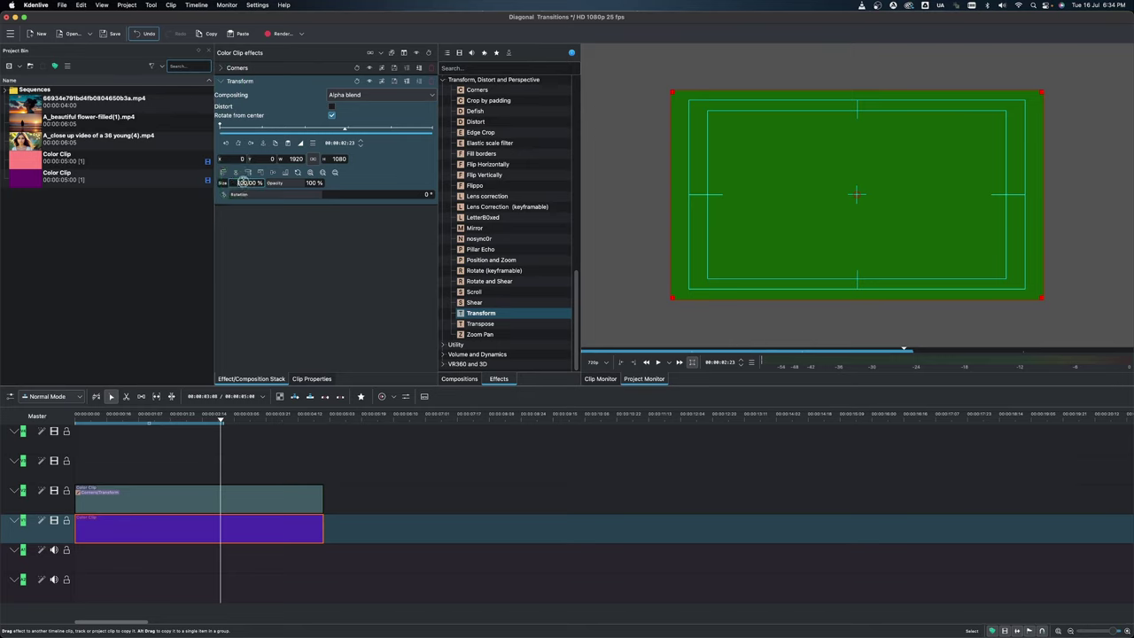
pyautogui.click(273, 281)
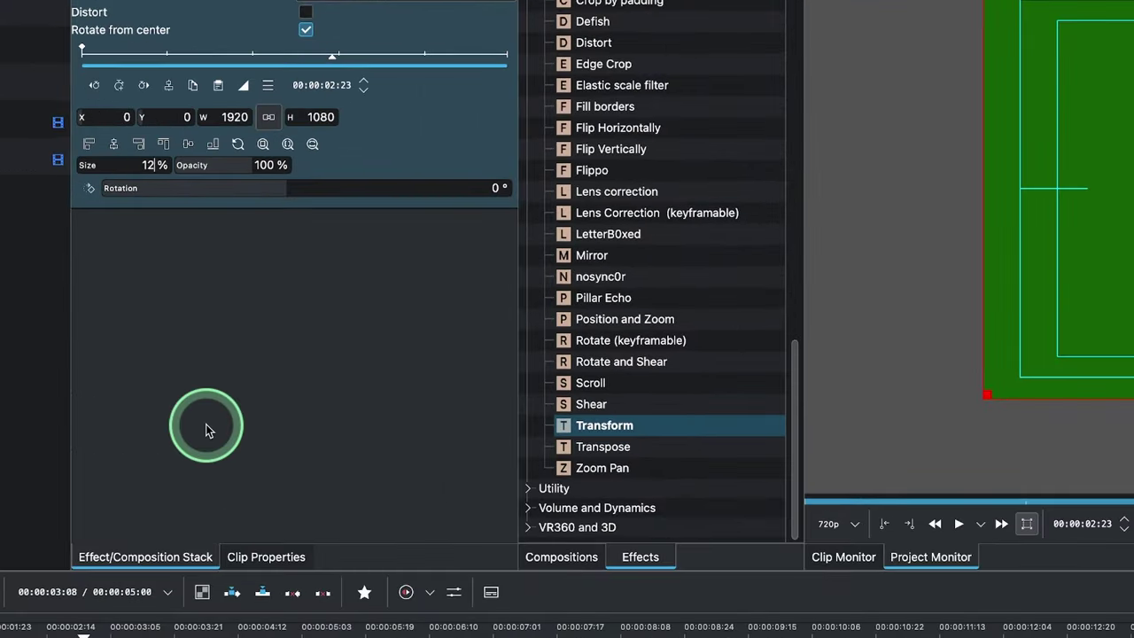
pyautogui.write('0')
pyautogui.press('Return')
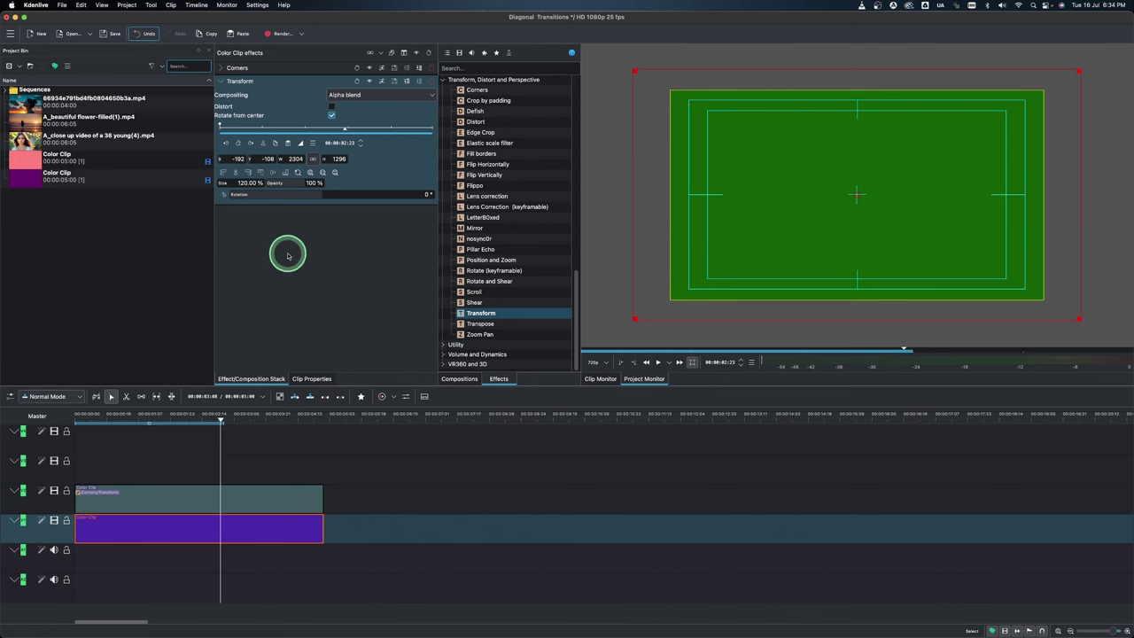
pyautogui.click(222, 81)
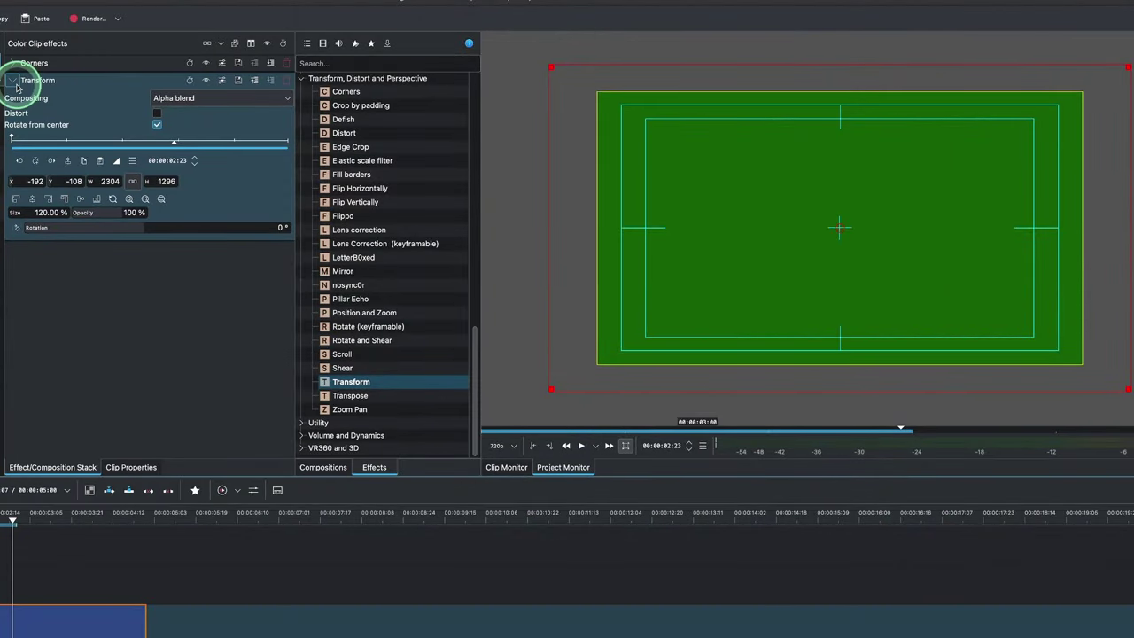
# - With the green clip's Corners effect active in the Project Monitor, move its upper-right corner handle to the frame's center
pyautogui.click(13, 81)
pyautogui.click(38, 64)
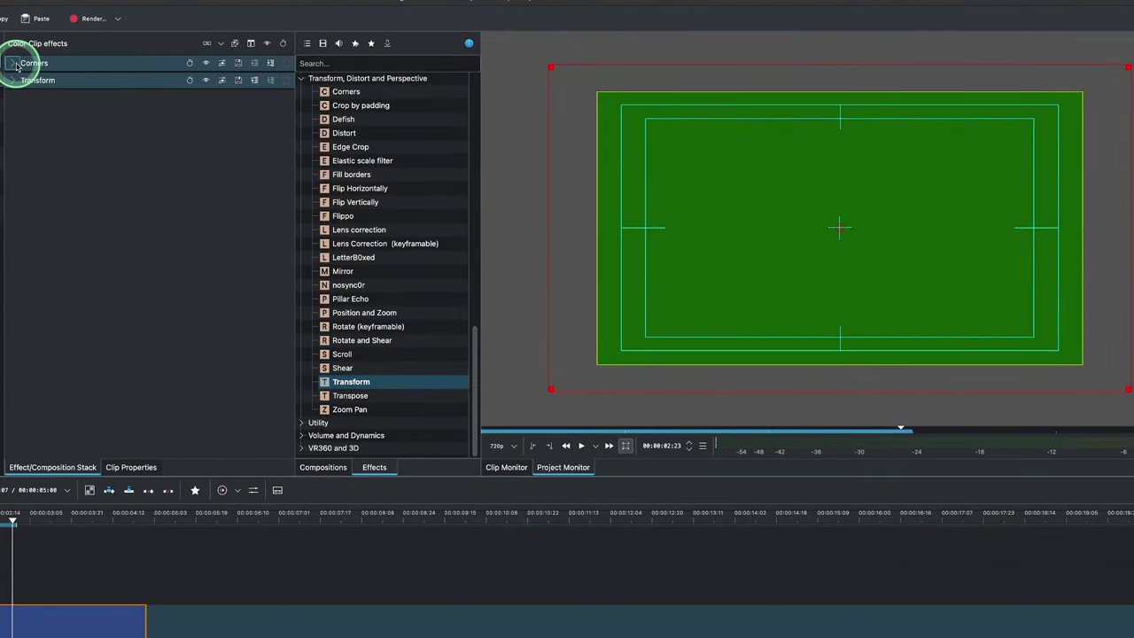
pyautogui.click(14, 63)
pyautogui.click(15, 62)
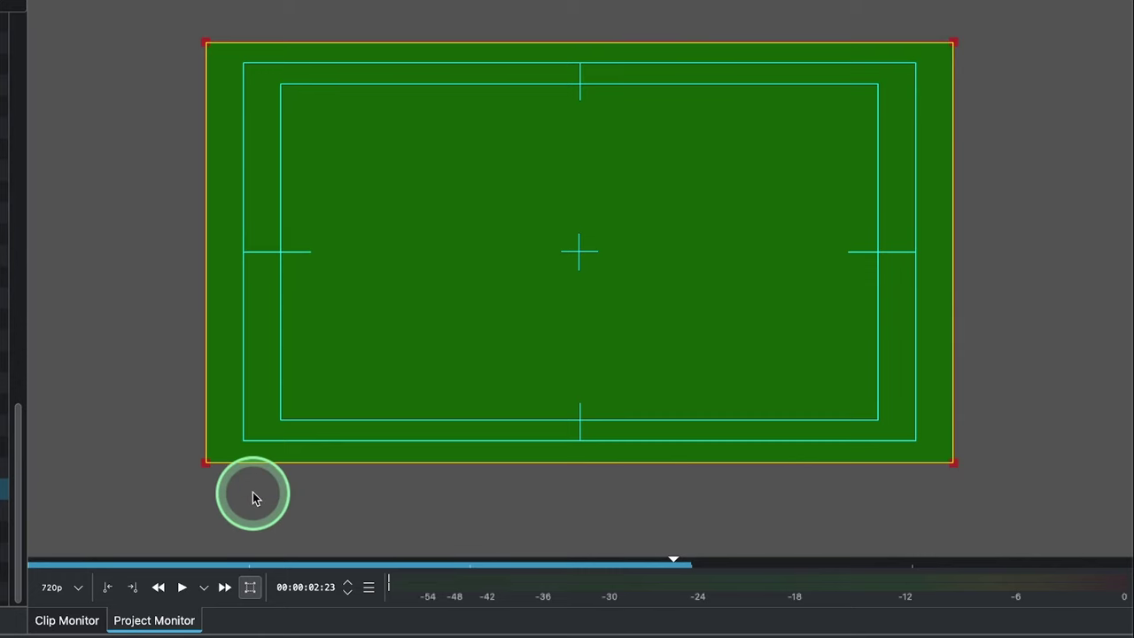
pyautogui.click(250, 588)
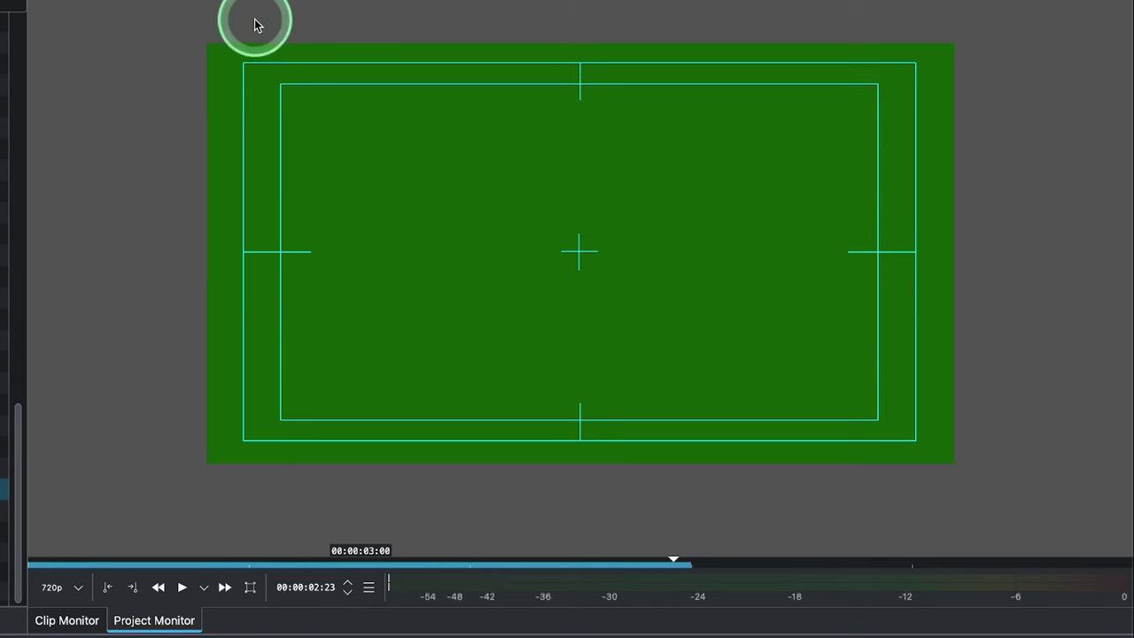
pyautogui.click(252, 590)
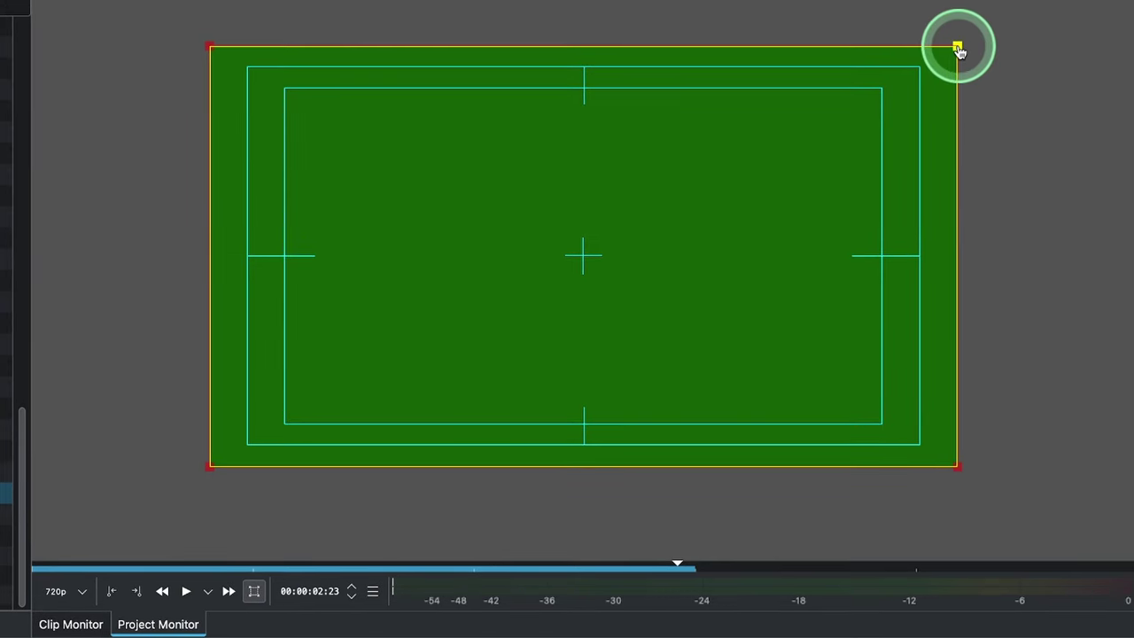
pyautogui.moveTo(955, 50); pyautogui.dragTo(582, 260)
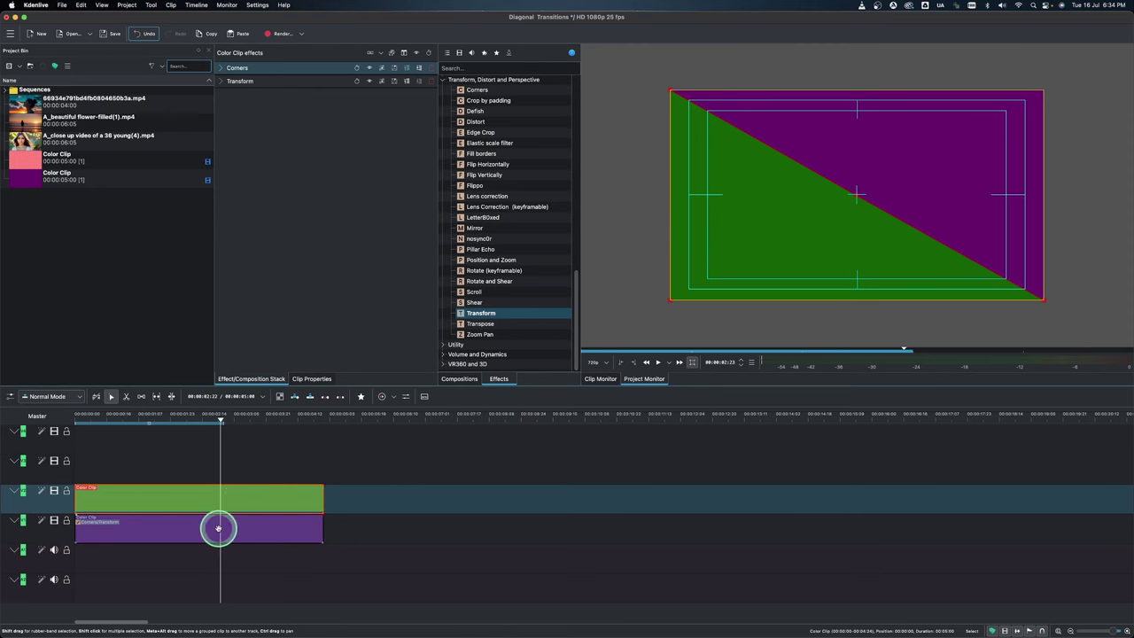
# - Using the purple clip's Corners effect, move its lower-left corner handle to the frame's center
pyautogui.click(218, 526)
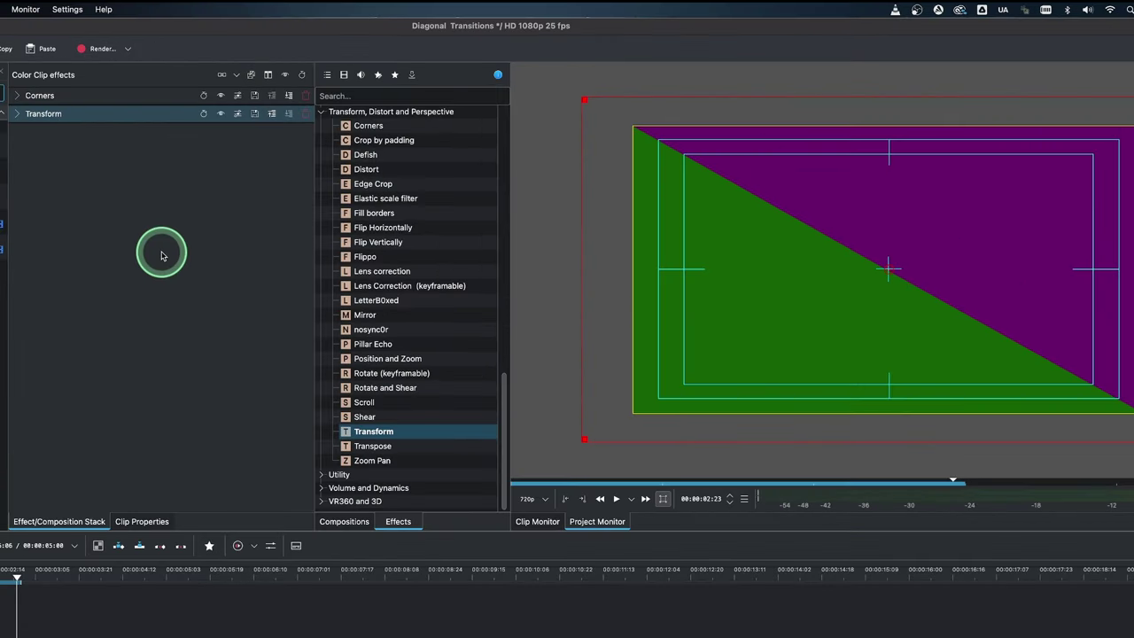
pyautogui.click(34, 100)
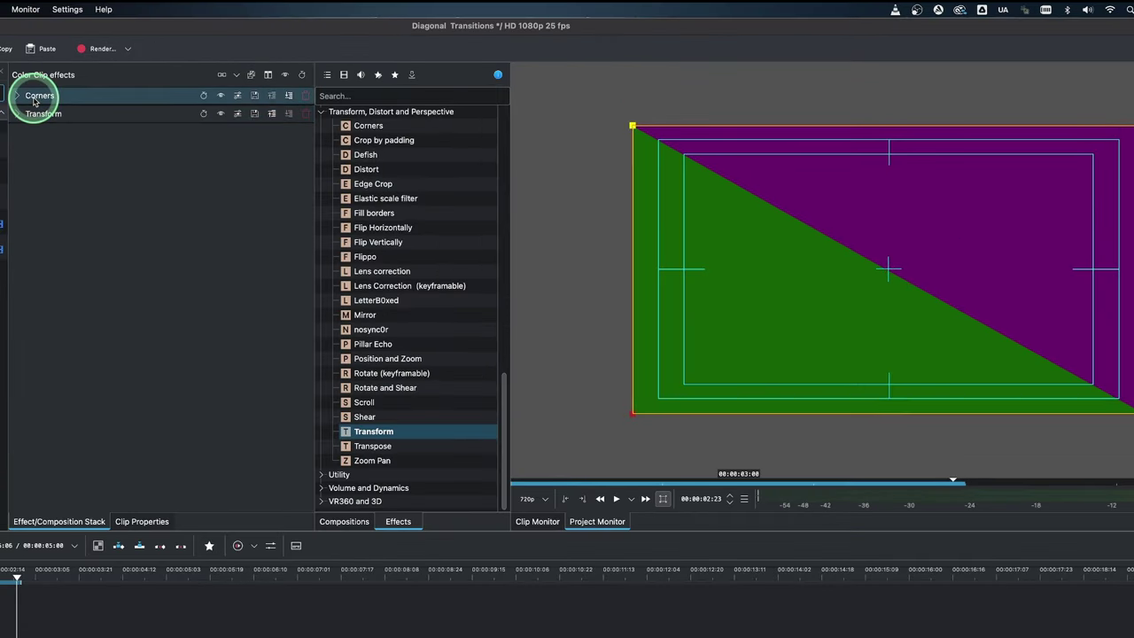
pyautogui.click(633, 414)
pyautogui.moveTo(633, 413); pyautogui.dragTo(866, 290)
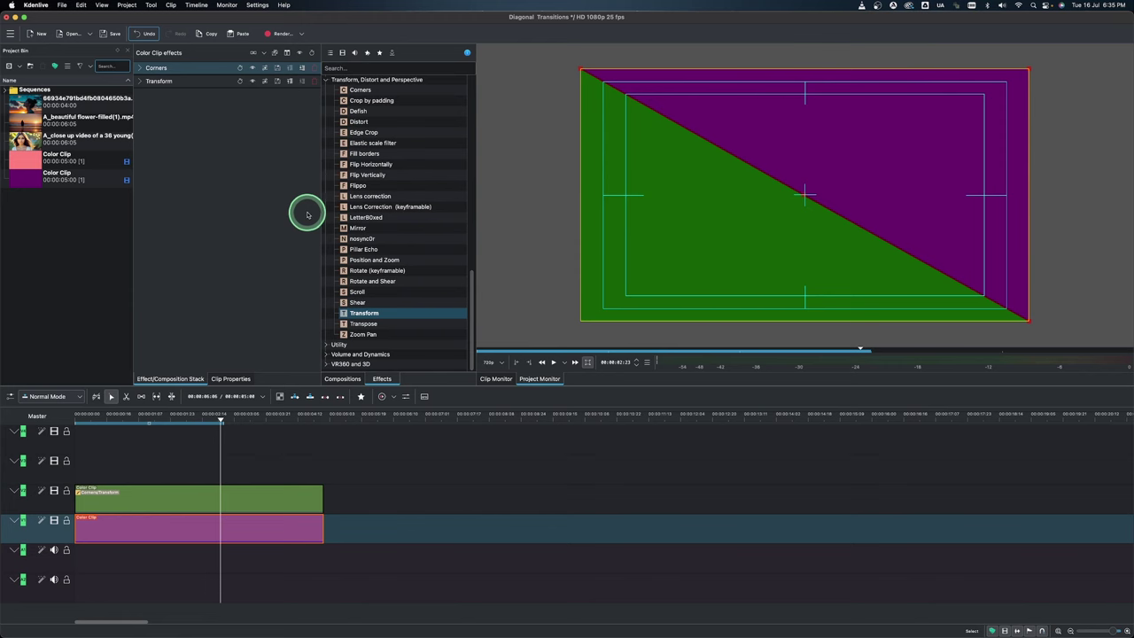
# - Move the playhead to the start of the timeline and expand the green color clip's Transform settings
pyautogui.moveTo(222, 420); pyautogui.dragTo(205, 420)
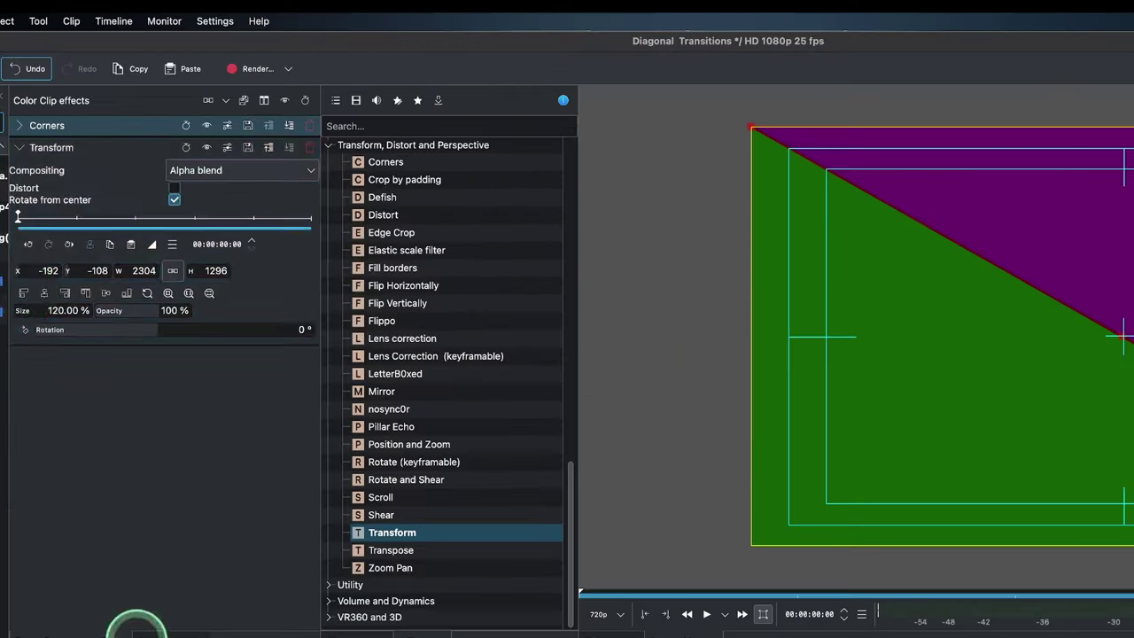
pyautogui.click(157, 162)
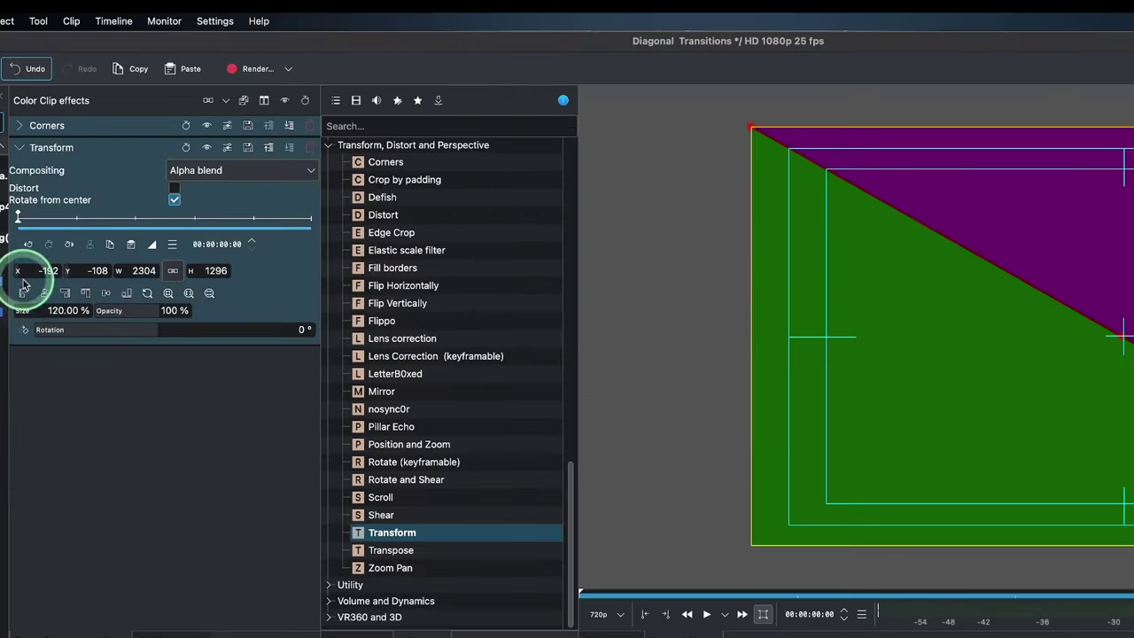
pyautogui.click(39, 271)
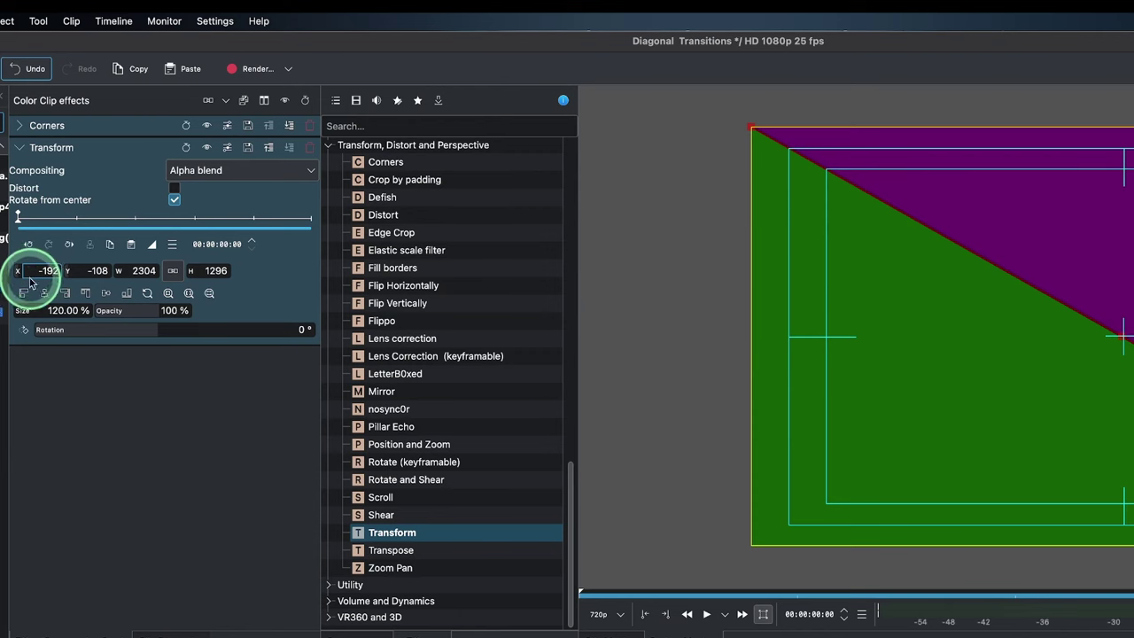
pyautogui.click(39, 324)
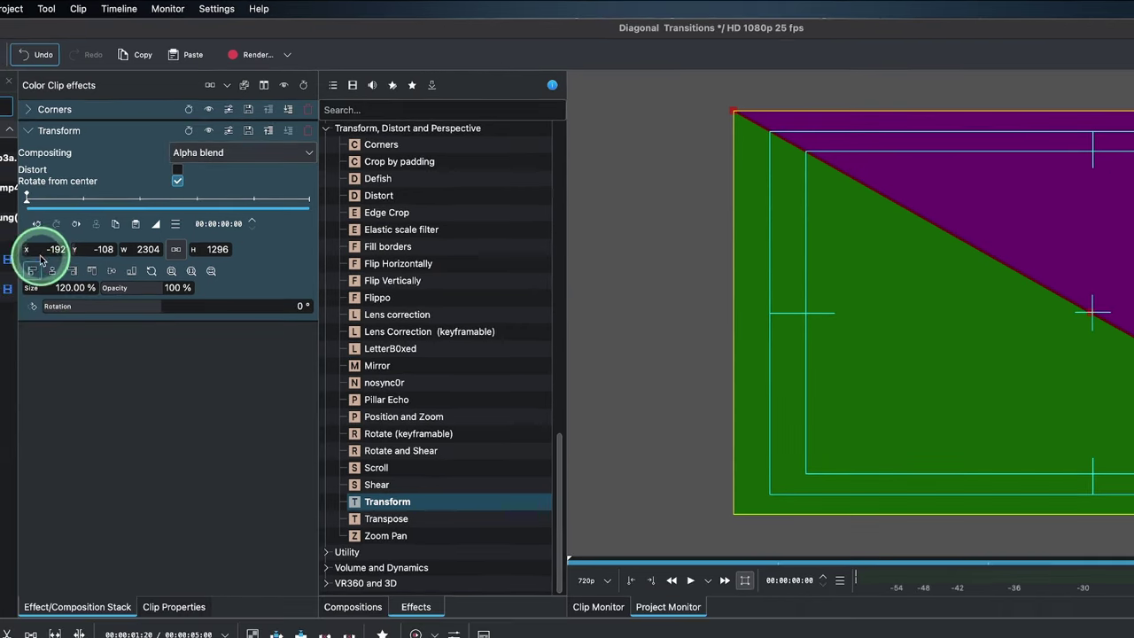
pyautogui.click(43, 269)
pyautogui.click(56, 347)
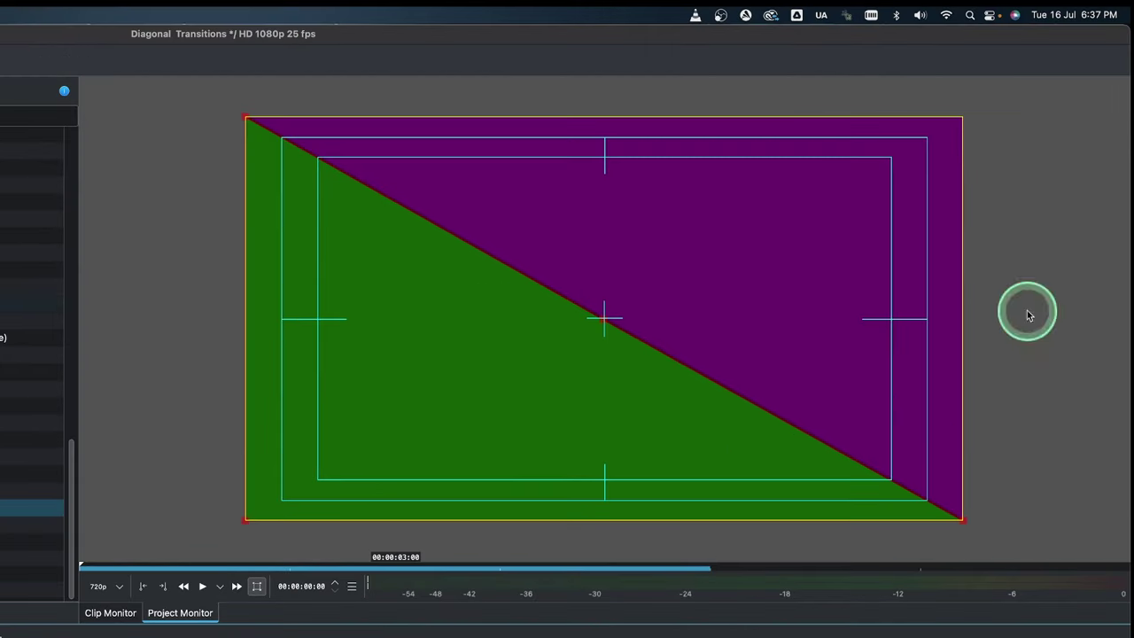
# - Shift the green clip's Transform X position at the timeline start until the clip lies completely outside the frame on the left
pyautogui.moveTo(1095, 310)
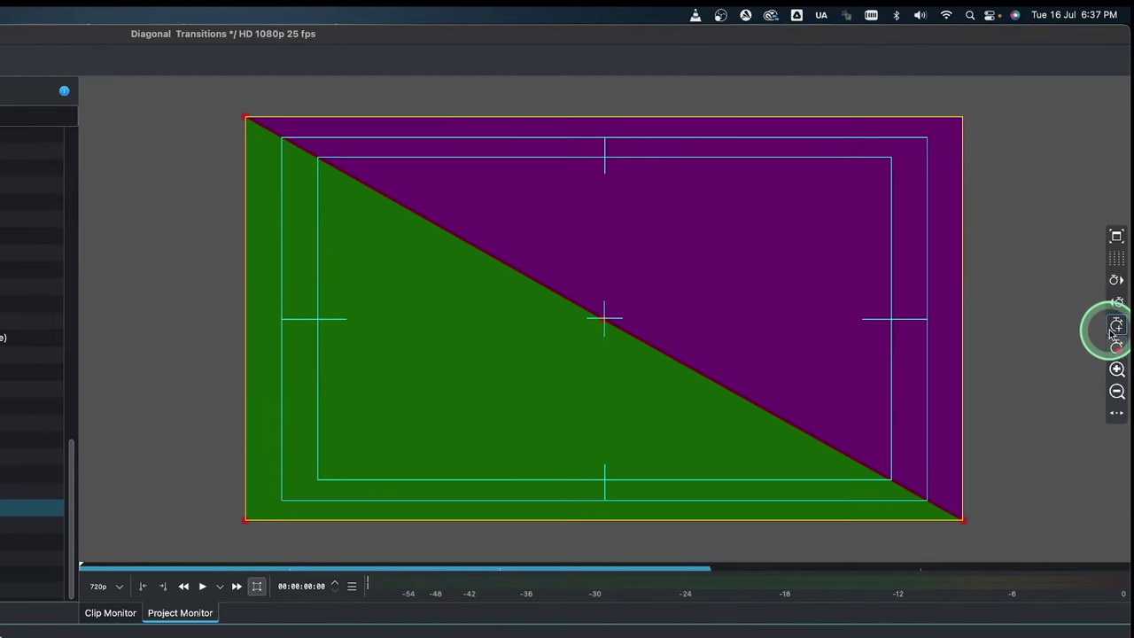
pyautogui.click(1117, 391)
pyautogui.click(1117, 390)
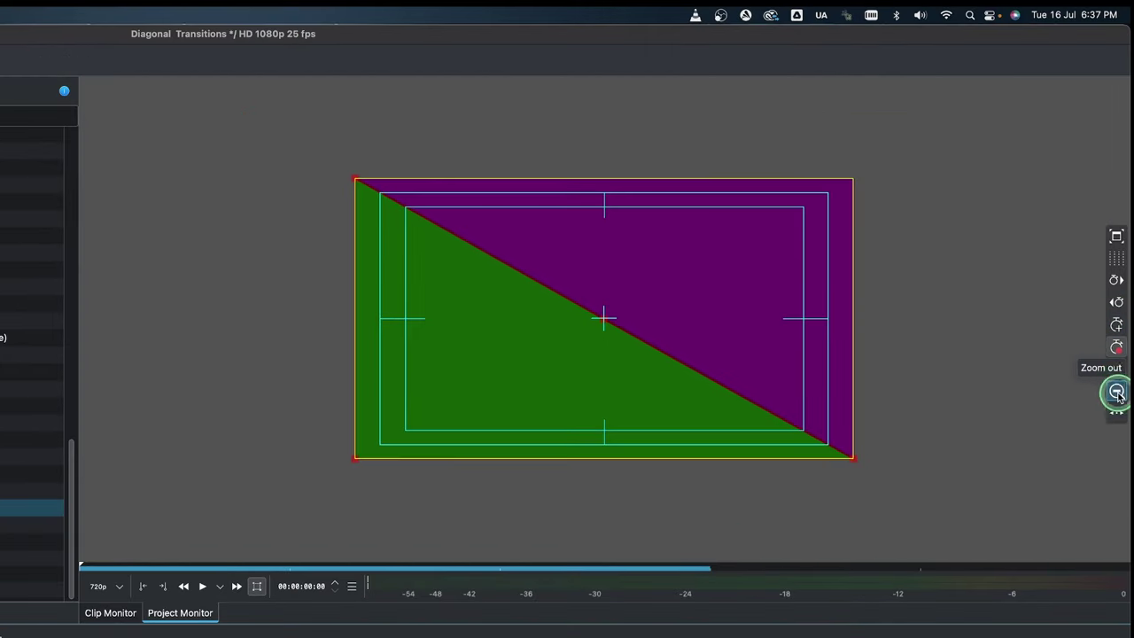
pyautogui.click(1117, 390)
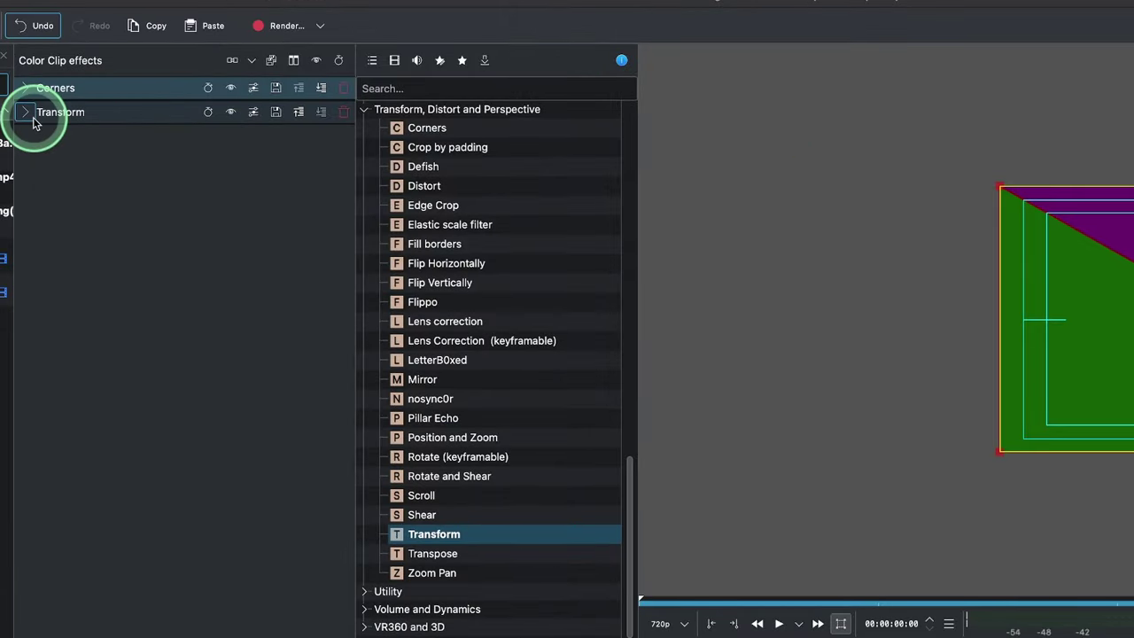
pyautogui.click(31, 113)
pyautogui.moveTo(25, 257); pyautogui.dragTo(6, 144)
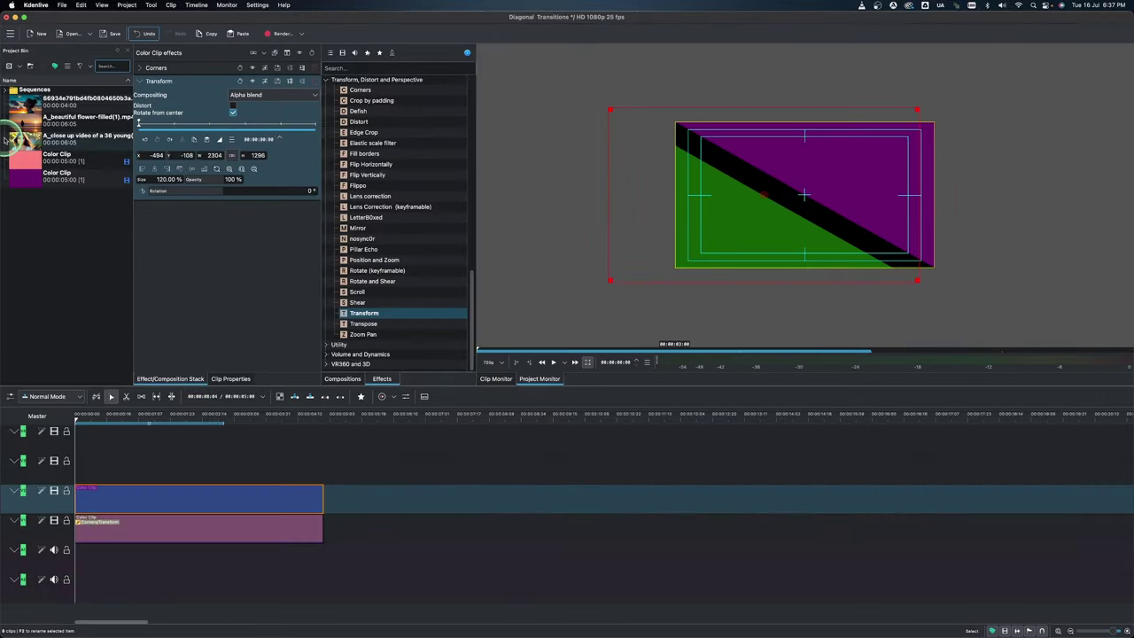
pyautogui.moveTo(139, 157); pyautogui.dragTo(4, 170)
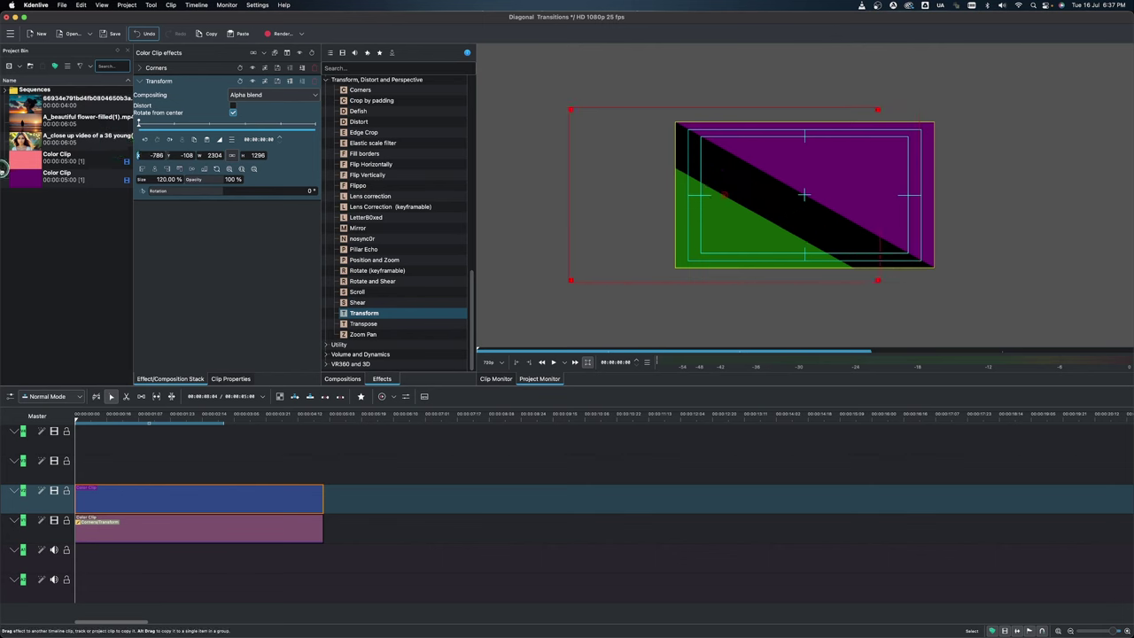
pyautogui.moveTo(127, 153); pyautogui.dragTo(168, 169)
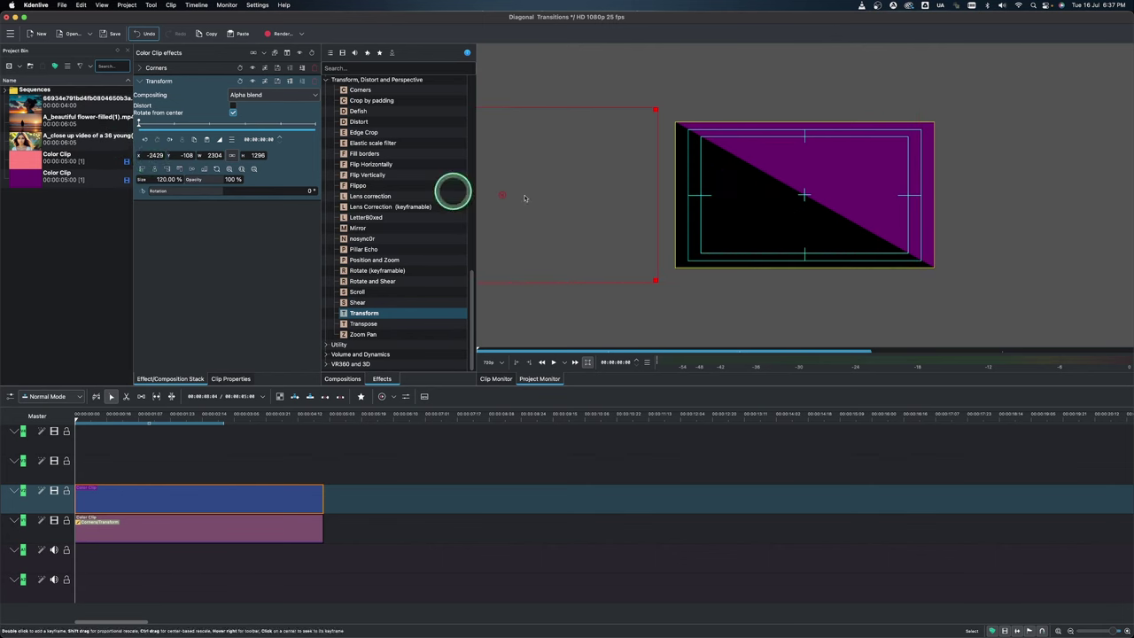
# - Set the lower purple clip's Transform X position to 2004 so it starts completely outside the frame on the right
pyautogui.click(106, 522)
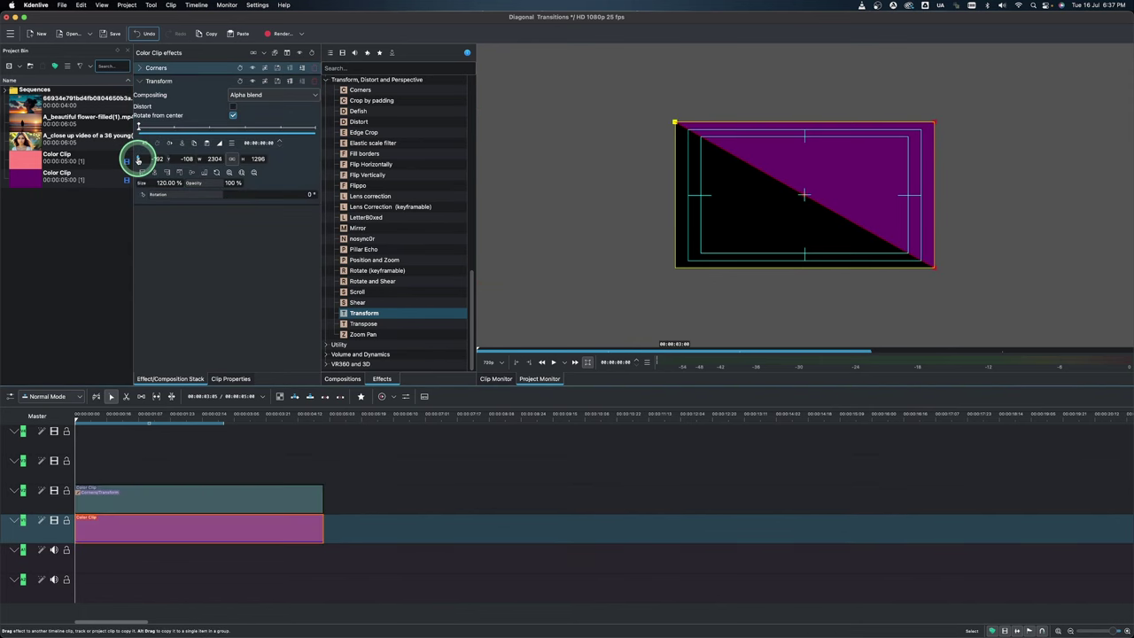
pyautogui.moveTo(182, 158); pyautogui.dragTo(497, 186)
pyautogui.moveTo(632, 187); pyautogui.dragTo(909, 203)
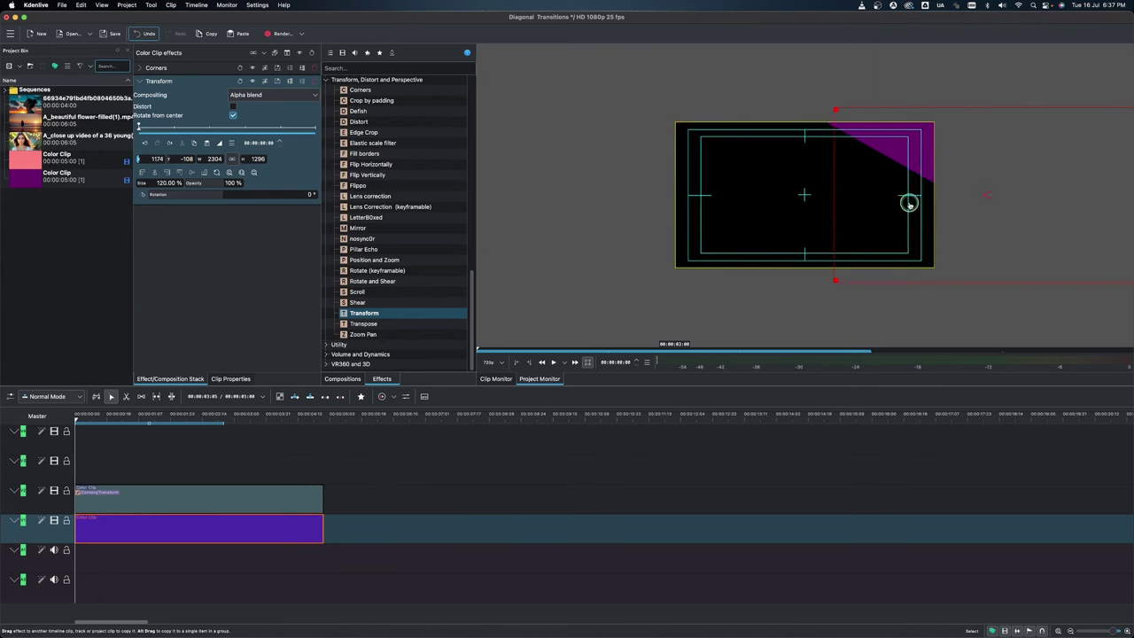
pyautogui.moveTo(989, 204); pyautogui.dragTo(257, 343)
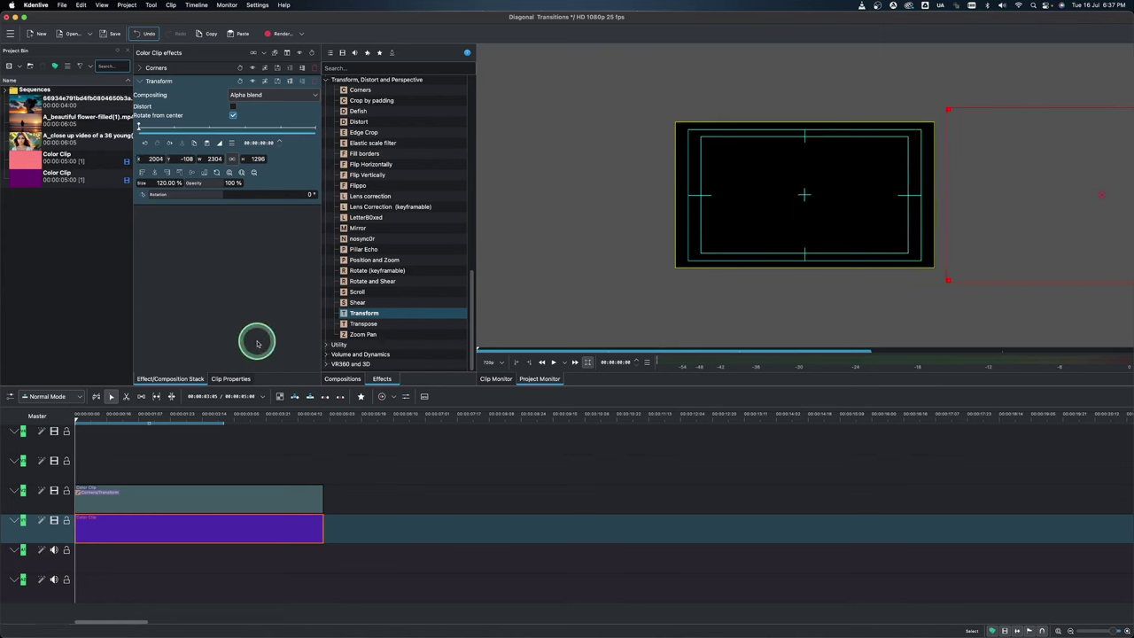
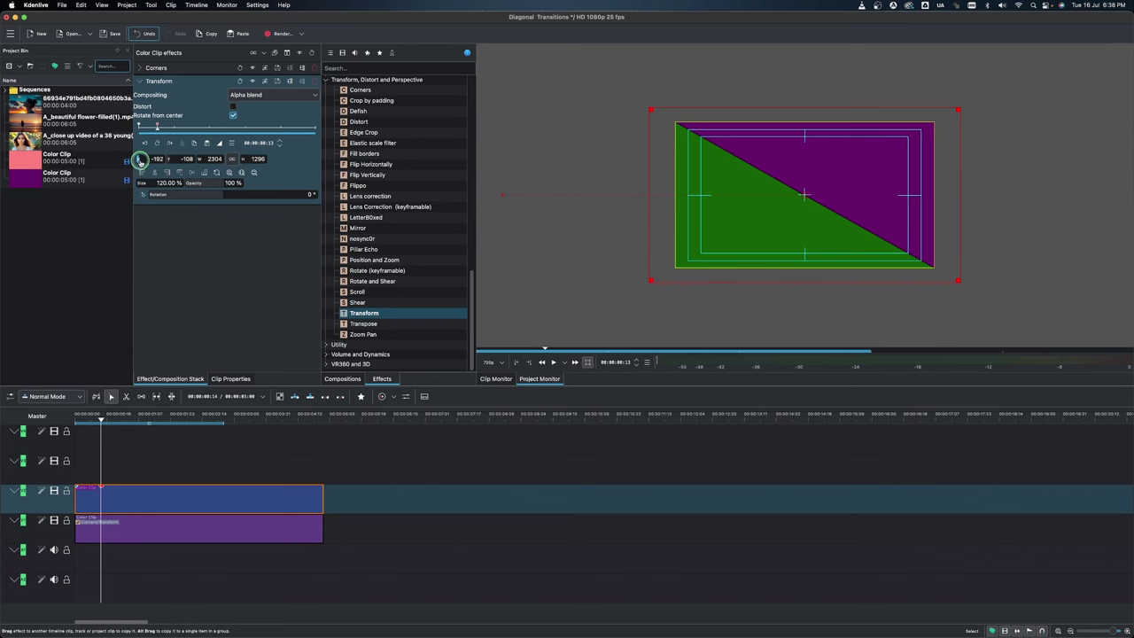
# - Set the green clip's Transform X to -177 at 00:00:00:13 and add holding Transform keyframes at 00:00:02:06 on both color clips
pyautogui.moveTo(144, 160); pyautogui.dragTo(138, 158)
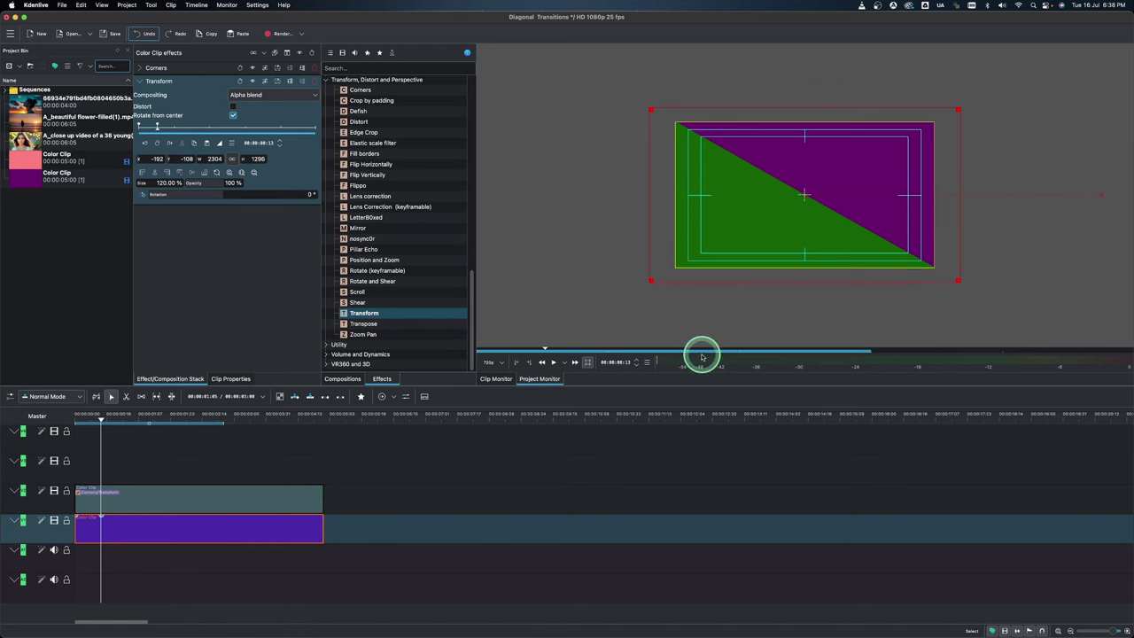
pyautogui.click(107, 501)
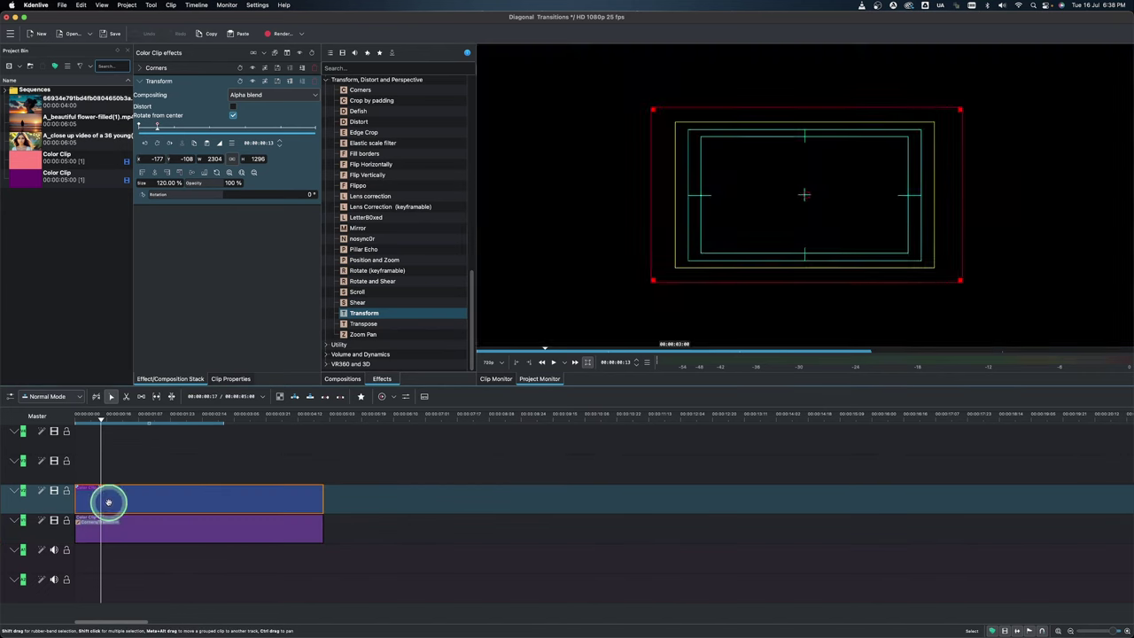
pyautogui.click(92, 415)
pyautogui.moveTo(99, 420); pyautogui.dragTo(187, 440)
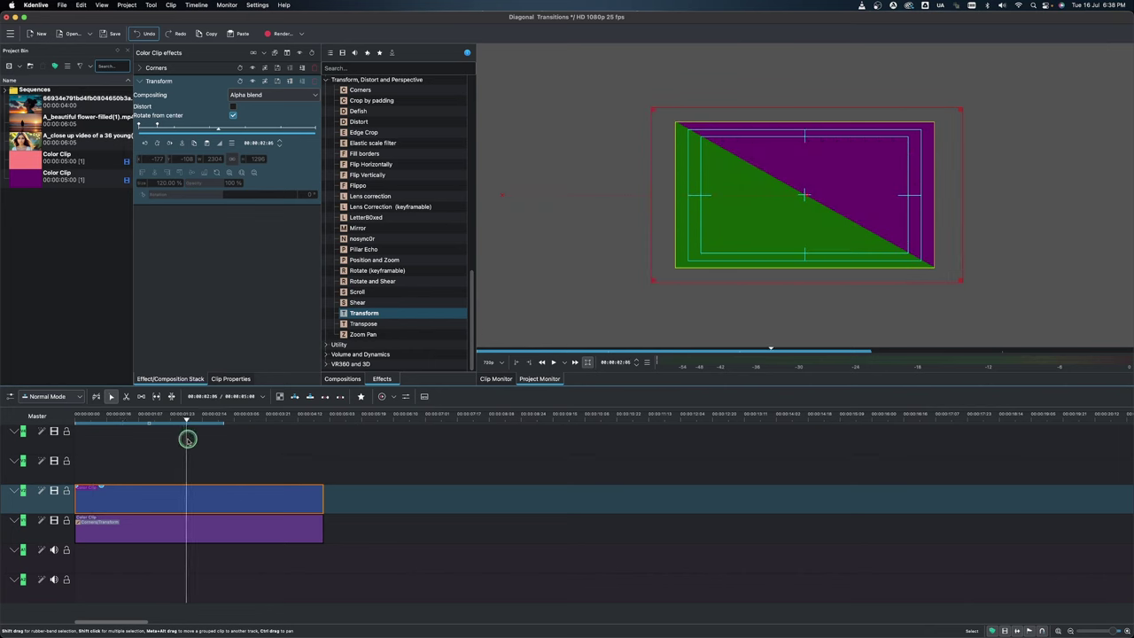
pyautogui.click(157, 143)
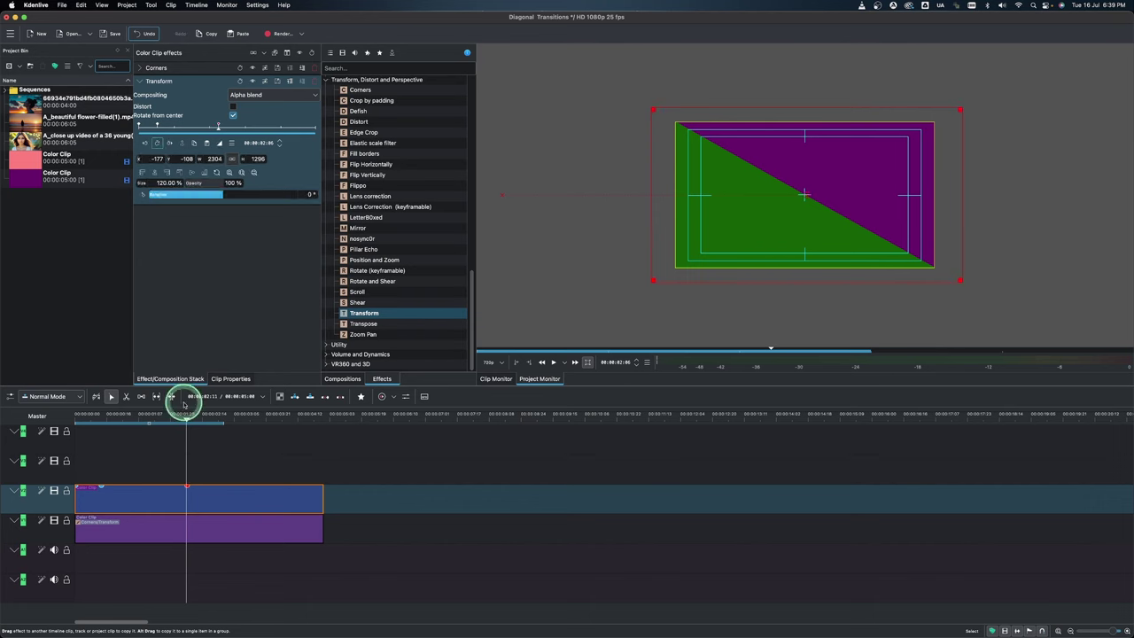
pyautogui.click(186, 538)
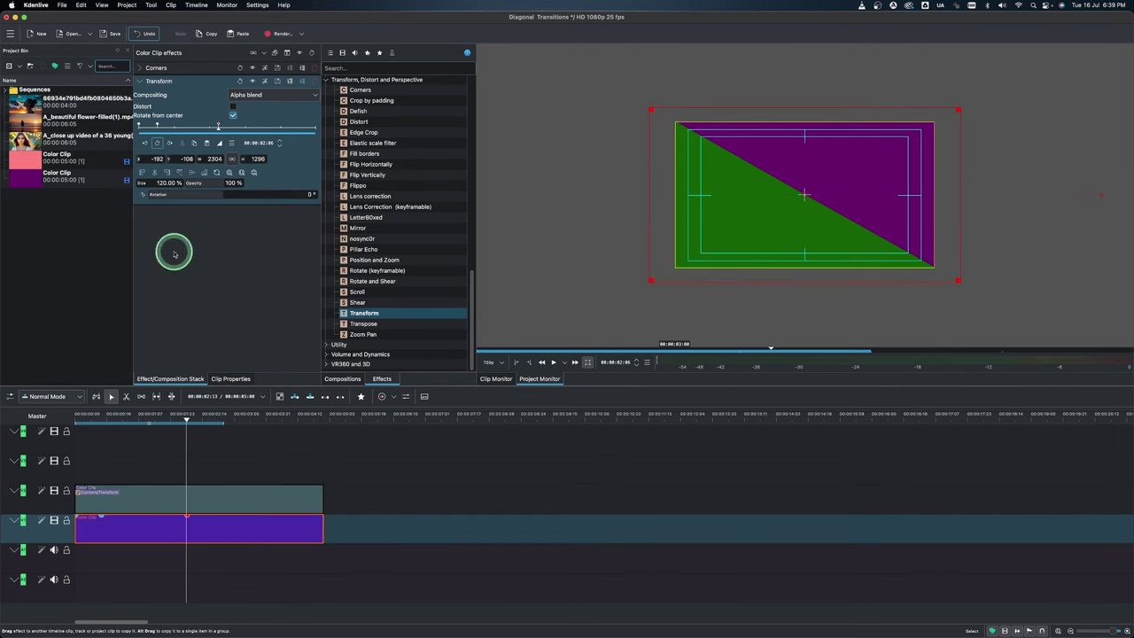
# - At 00:00:02:20, add Transform keyframes with X 3000 on the purple clip and X -3000 on the green clip
pyautogui.moveTo(182, 418); pyautogui.dragTo(213, 424)
pyautogui.click(155, 143)
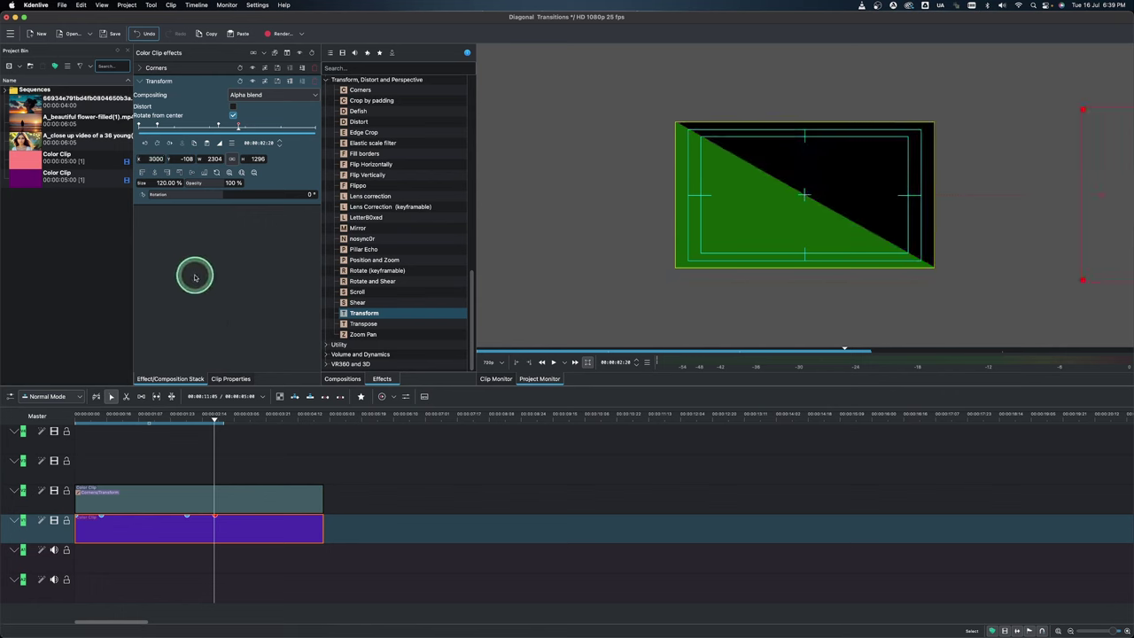
pyautogui.click(216, 500)
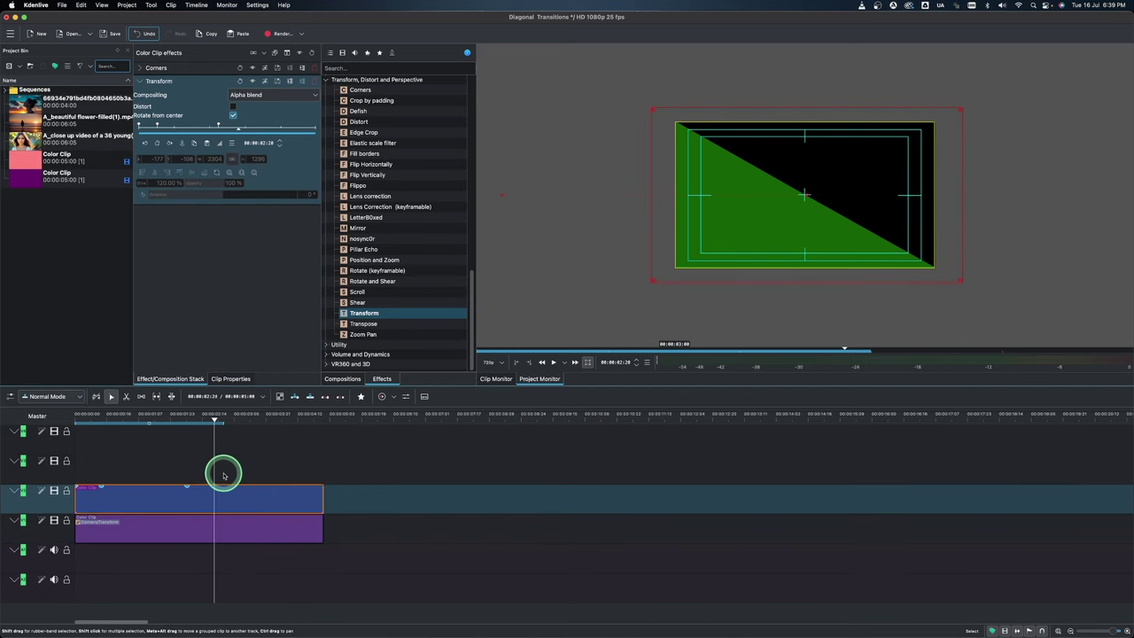
pyautogui.click(155, 143)
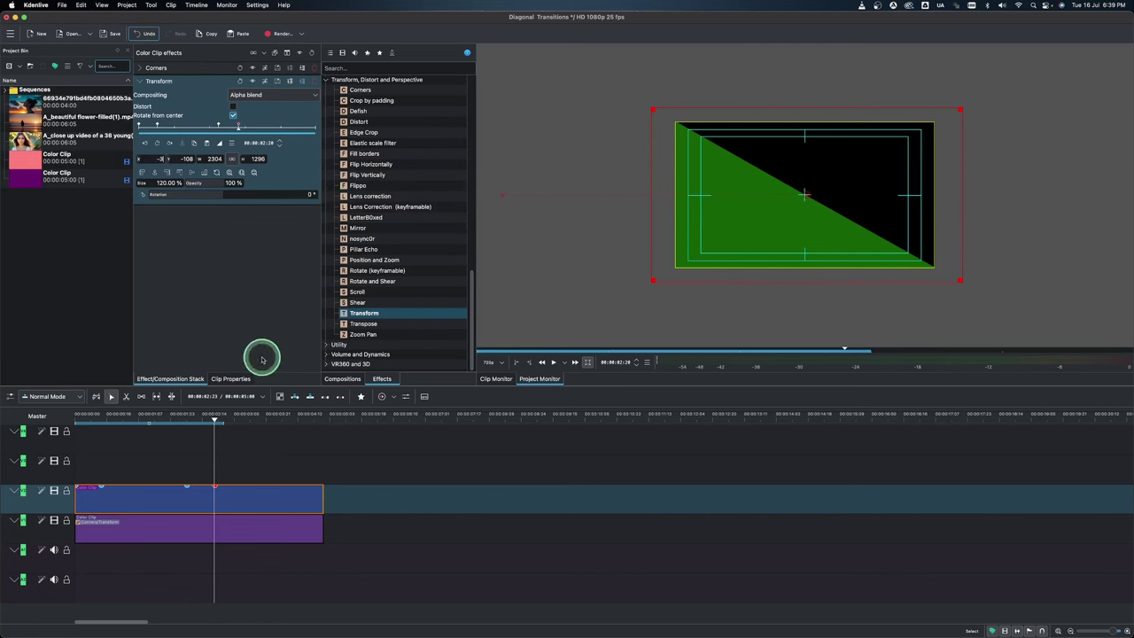
pyautogui.press('Right')
pyautogui.press('Right')
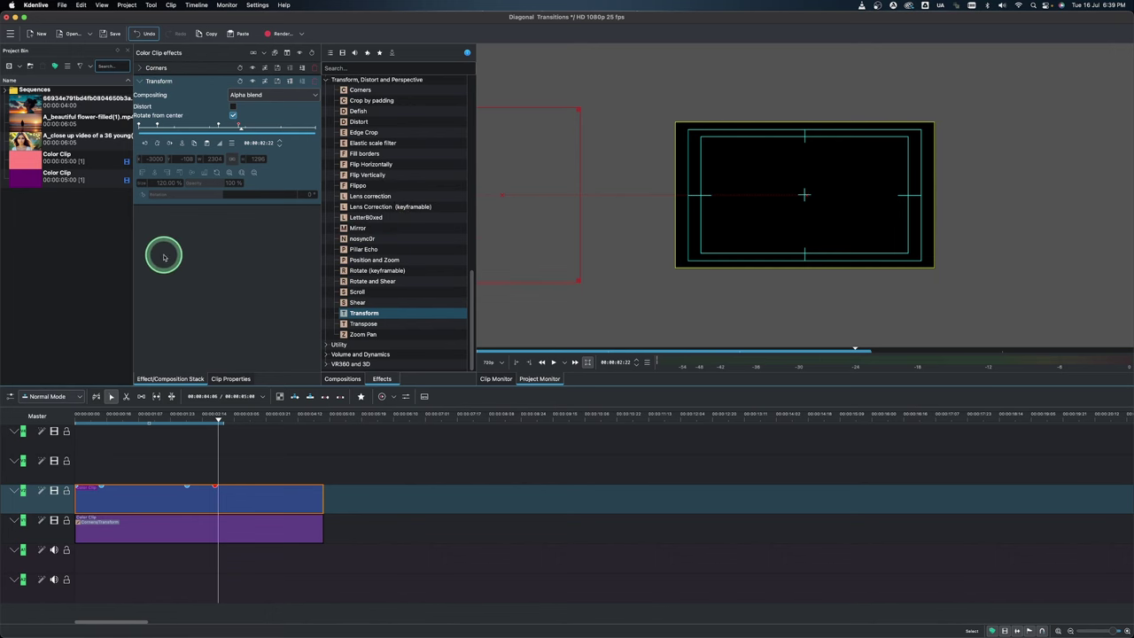
# - Create a white color clip lasting 5 seconds and place it on track V2 a short gap after the existing clips
pyautogui.rightClick(48, 224)
pyautogui.click(80, 249)
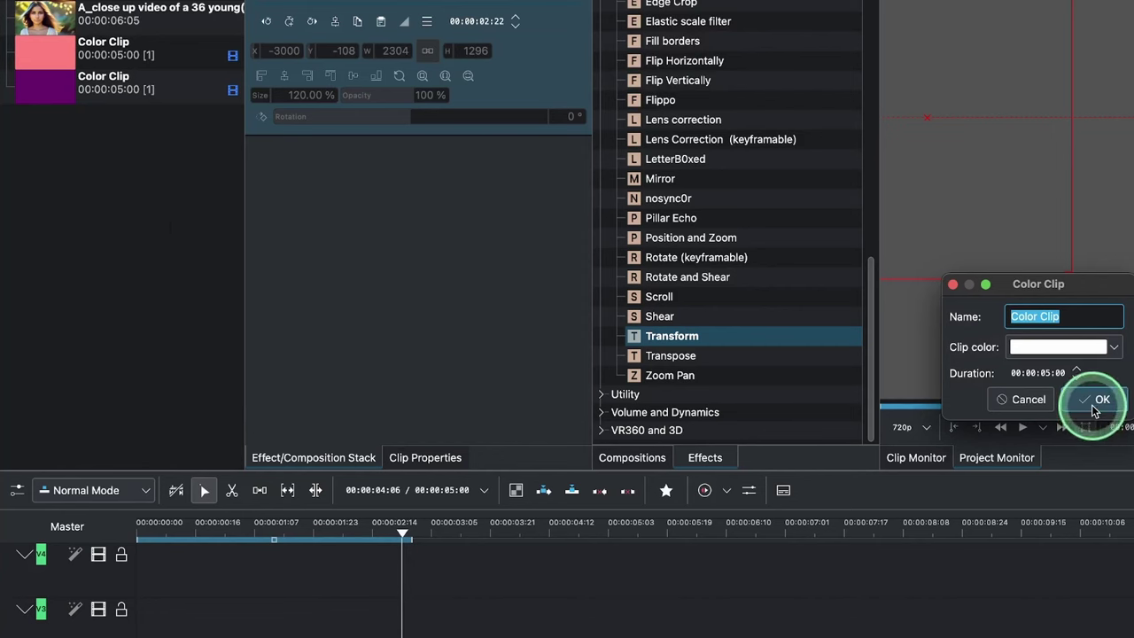
pyautogui.click(1095, 403)
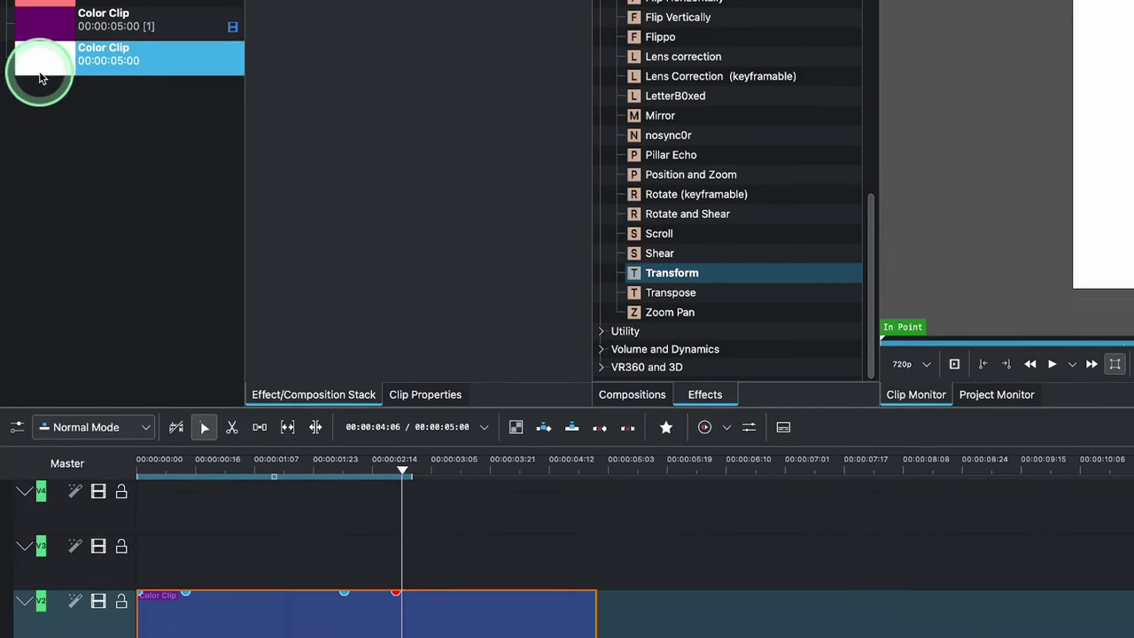
pyautogui.moveTo(38, 134); pyautogui.dragTo(685, 459)
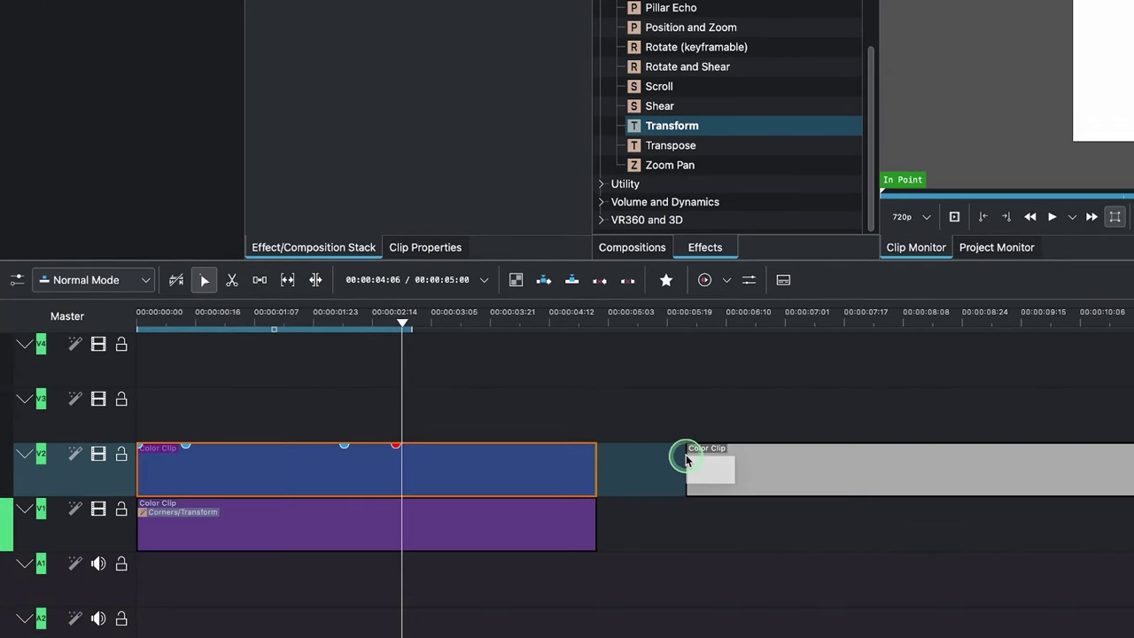
# - Create a pink color clip lasting 5 seconds and place it on track V1 directly beneath the white clip
pyautogui.click(71, 93)
pyautogui.rightClick(55, 348)
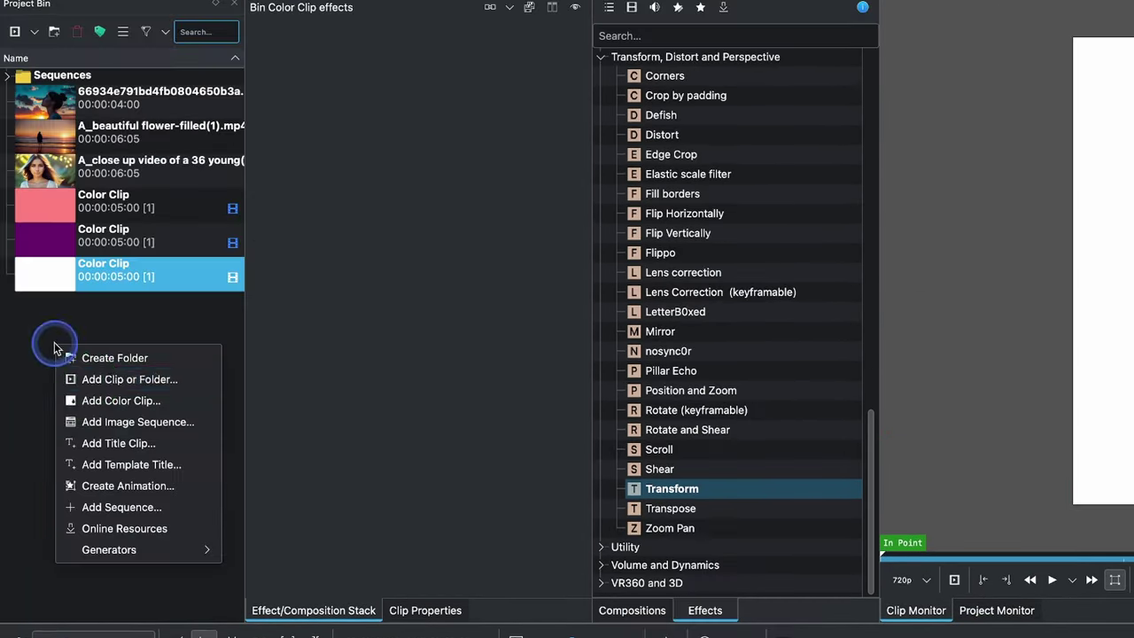
pyautogui.click(157, 398)
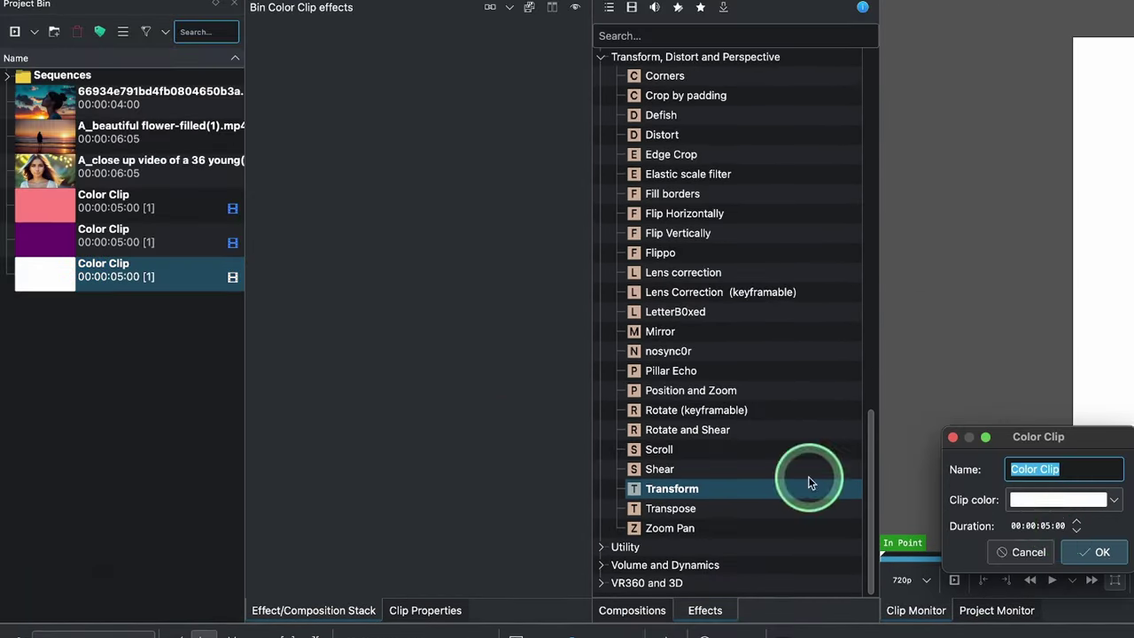
pyautogui.click(1054, 499)
pyautogui.click(1045, 621)
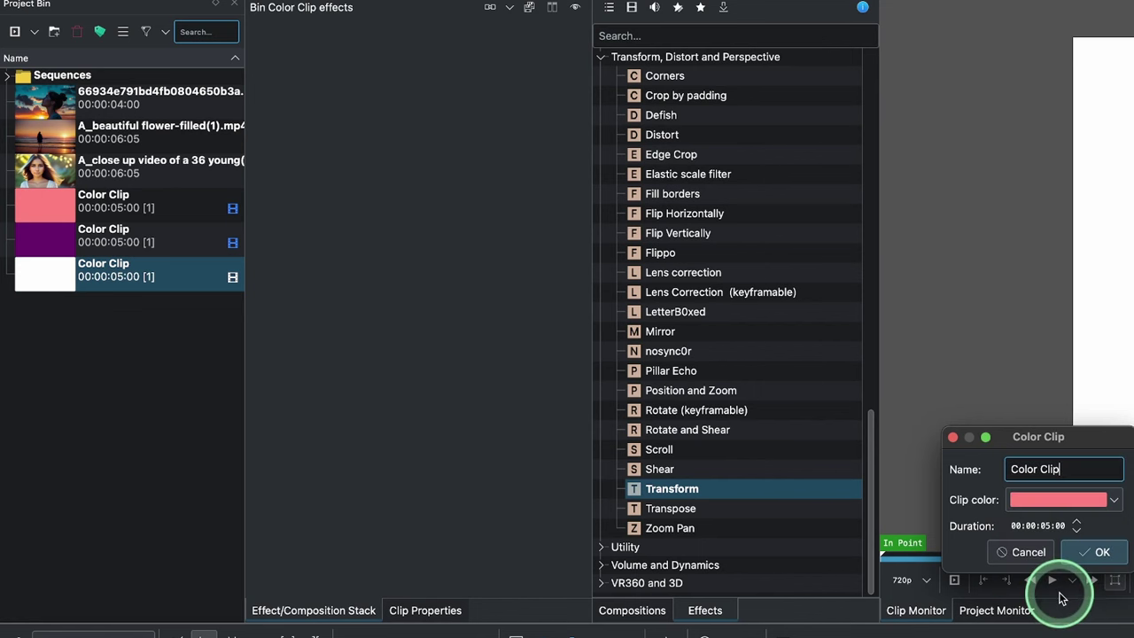
pyautogui.click(1095, 550)
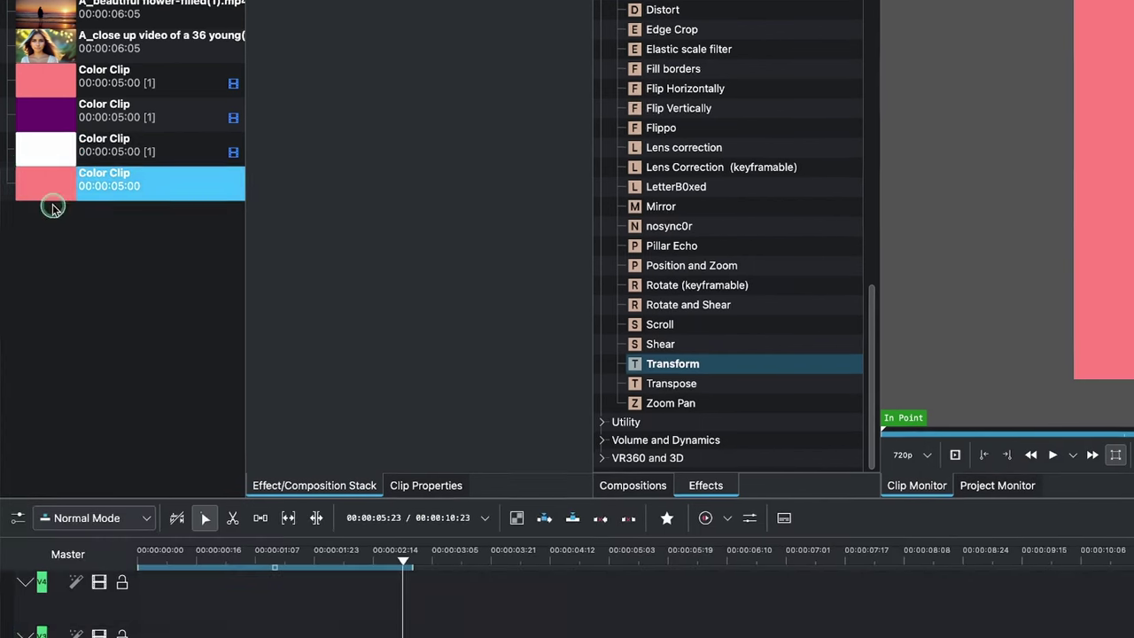
pyautogui.moveTo(52, 208); pyautogui.dragTo(702, 562)
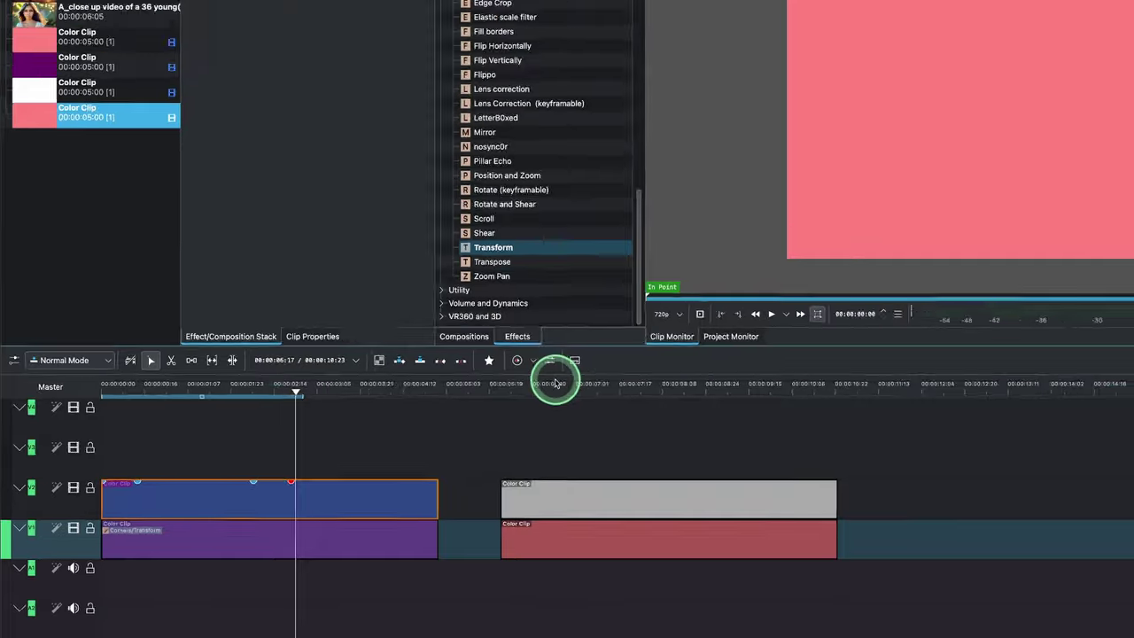
# - Select both the white and pink color clips and apply the Transform effect to them
pyautogui.click(564, 478)
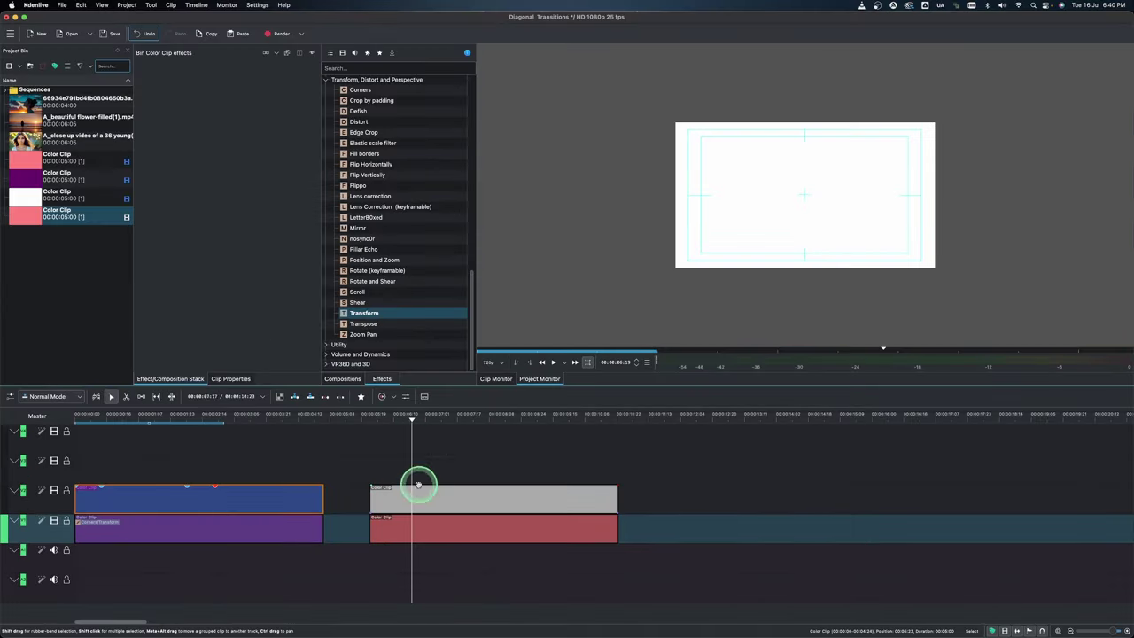
pyautogui.moveTo(374, 323); pyautogui.dragTo(558, 544)
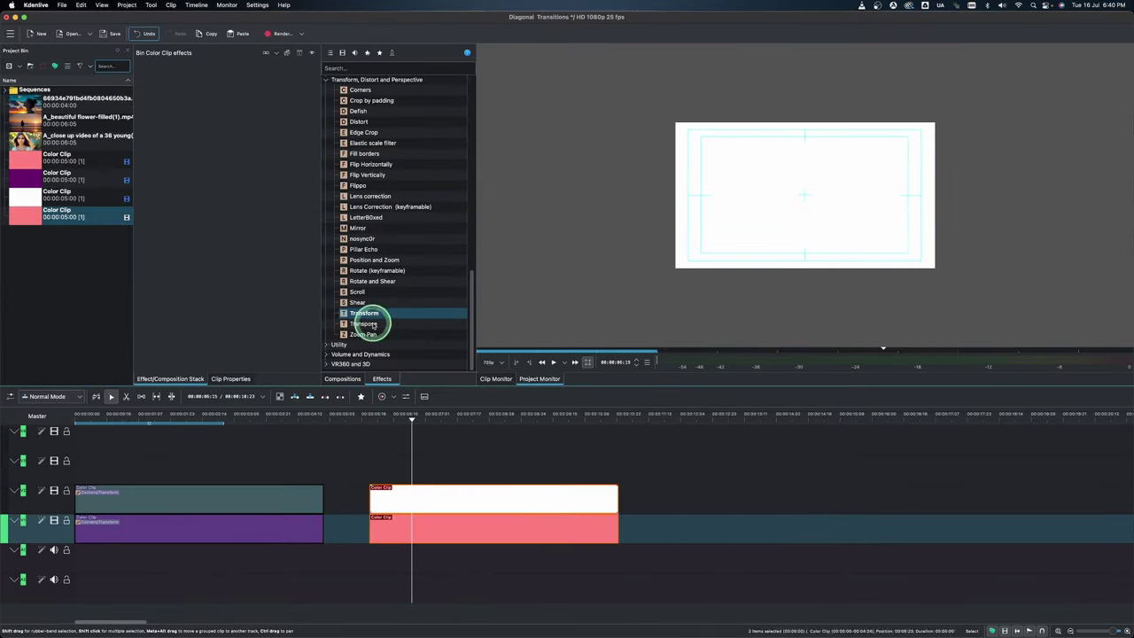
pyautogui.moveTo(365, 313); pyautogui.dragTo(466, 498)
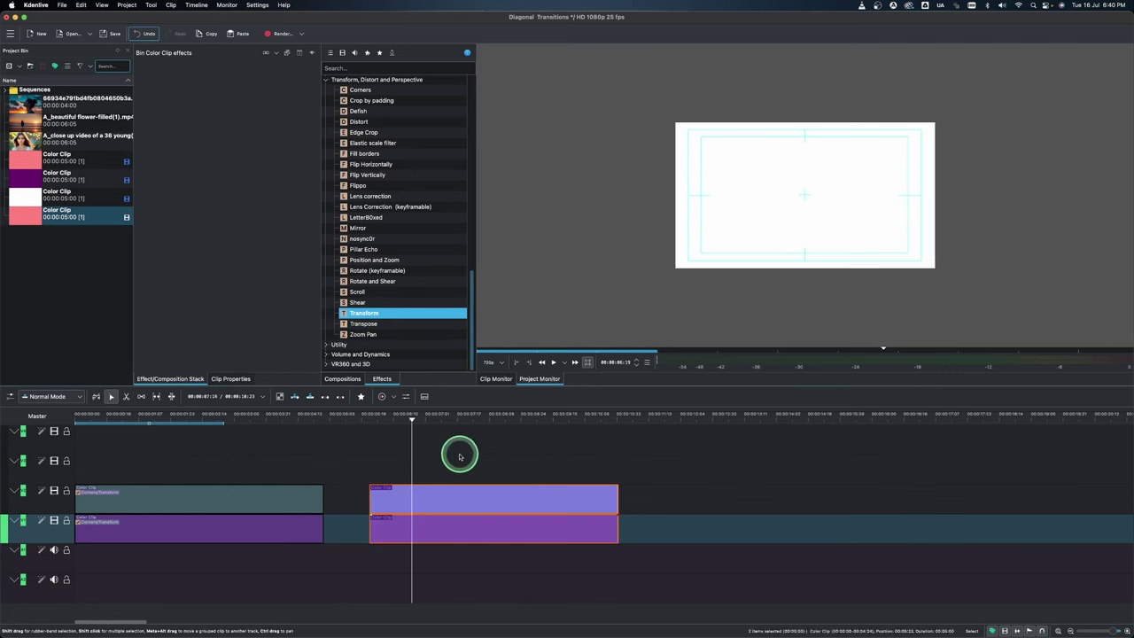
# - Move the white clip on track V2 half off the frame by setting its Transform X position to -957
pyautogui.click(451, 416)
pyautogui.click(350, 506)
pyautogui.click(435, 414)
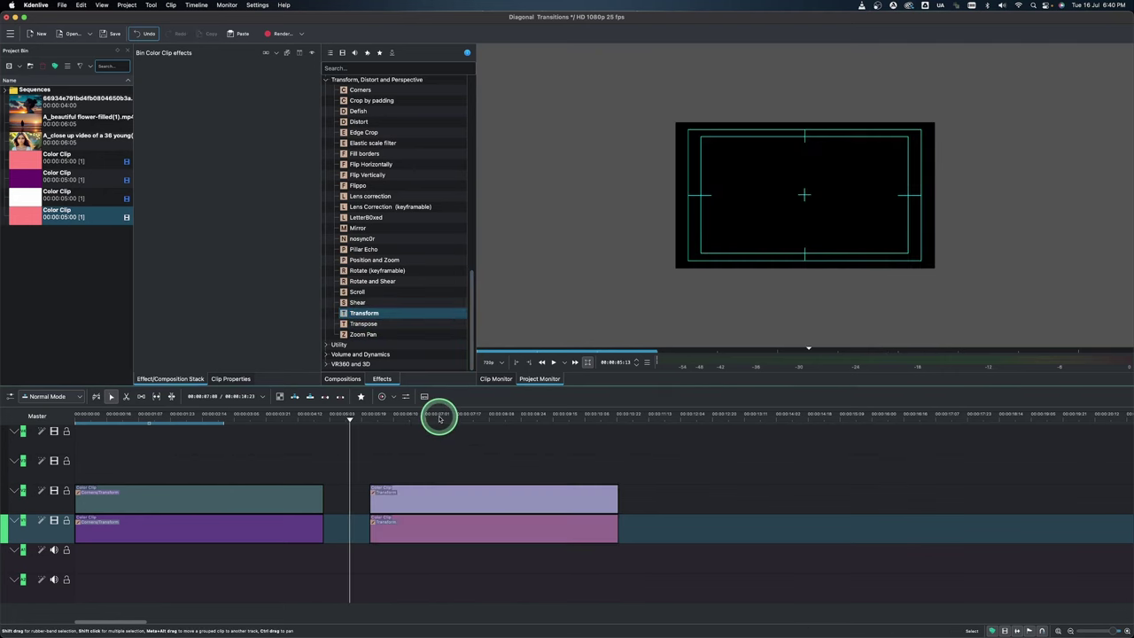
pyautogui.click(426, 501)
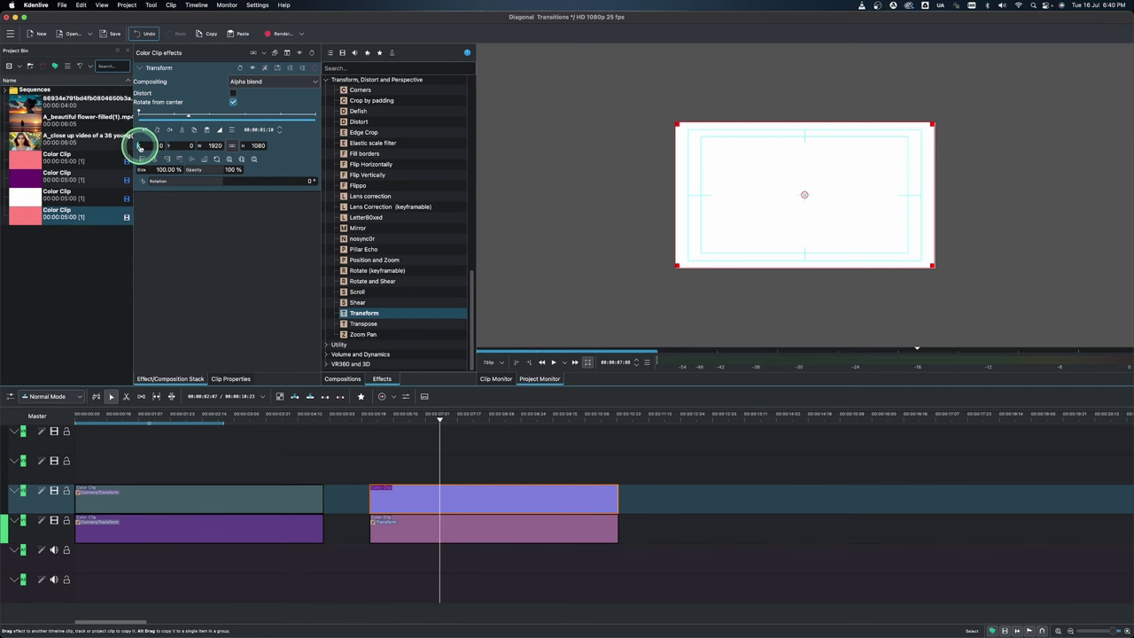
pyautogui.moveTo(139, 147); pyautogui.dragTo(5, 149)
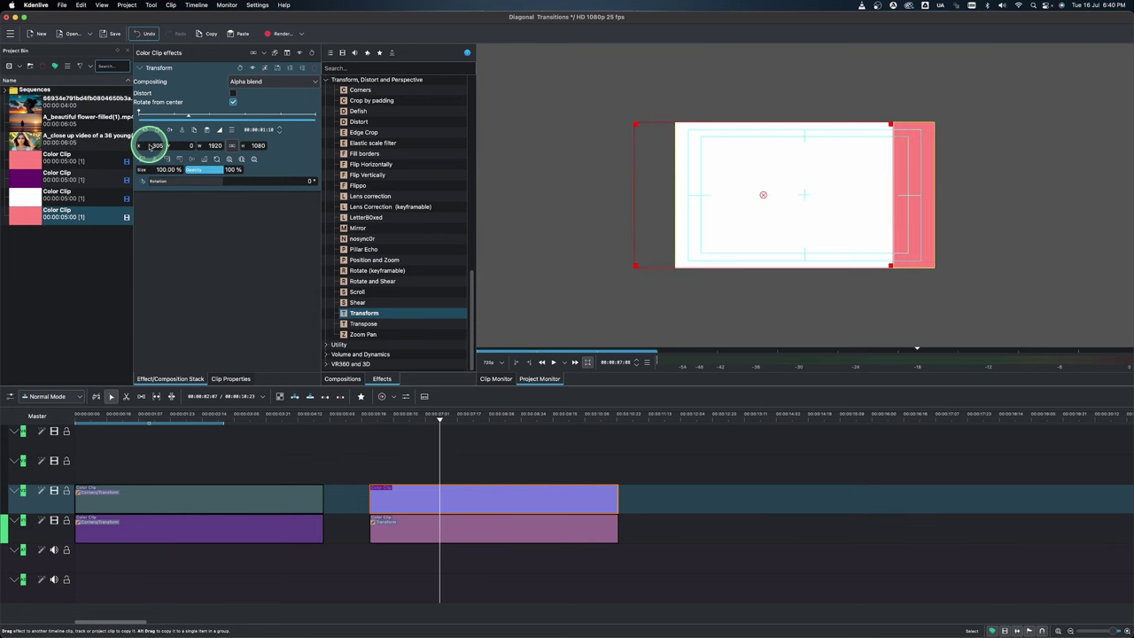
pyautogui.click(144, 147)
pyautogui.moveTo(140, 149); pyautogui.dragTo(5, 173)
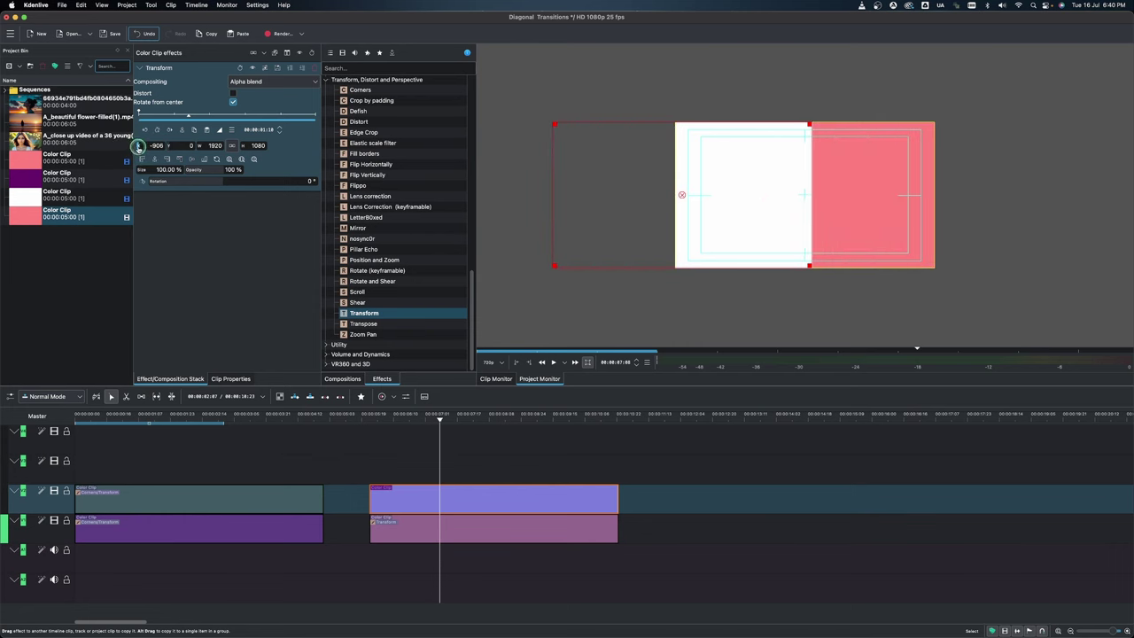
pyautogui.moveTo(129, 152); pyautogui.dragTo(117, 159)
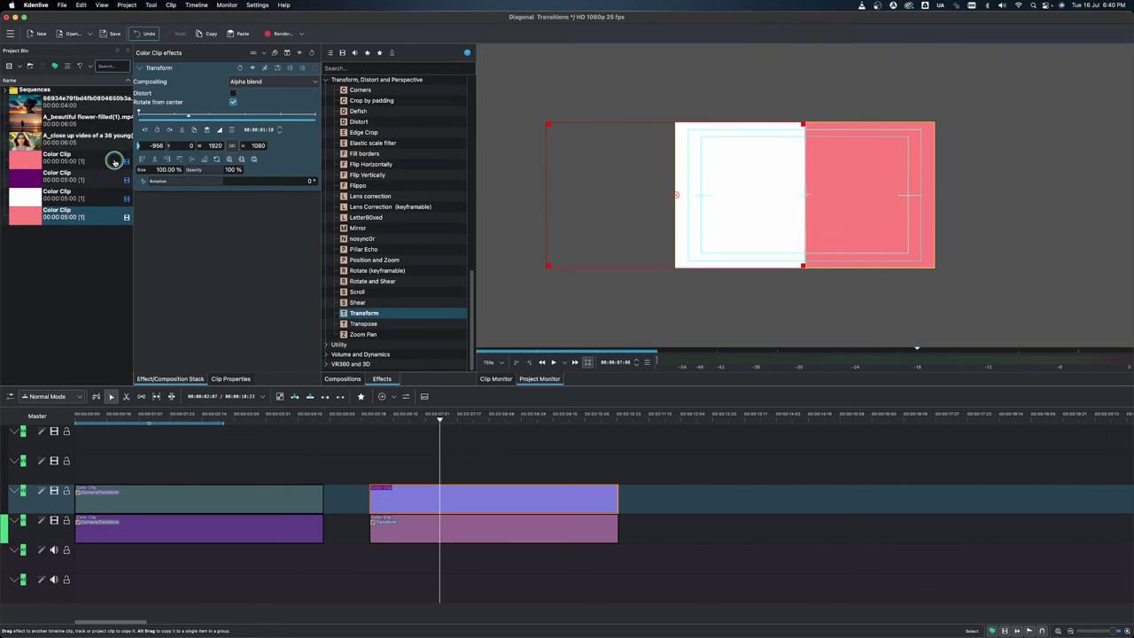
pyautogui.click(148, 149)
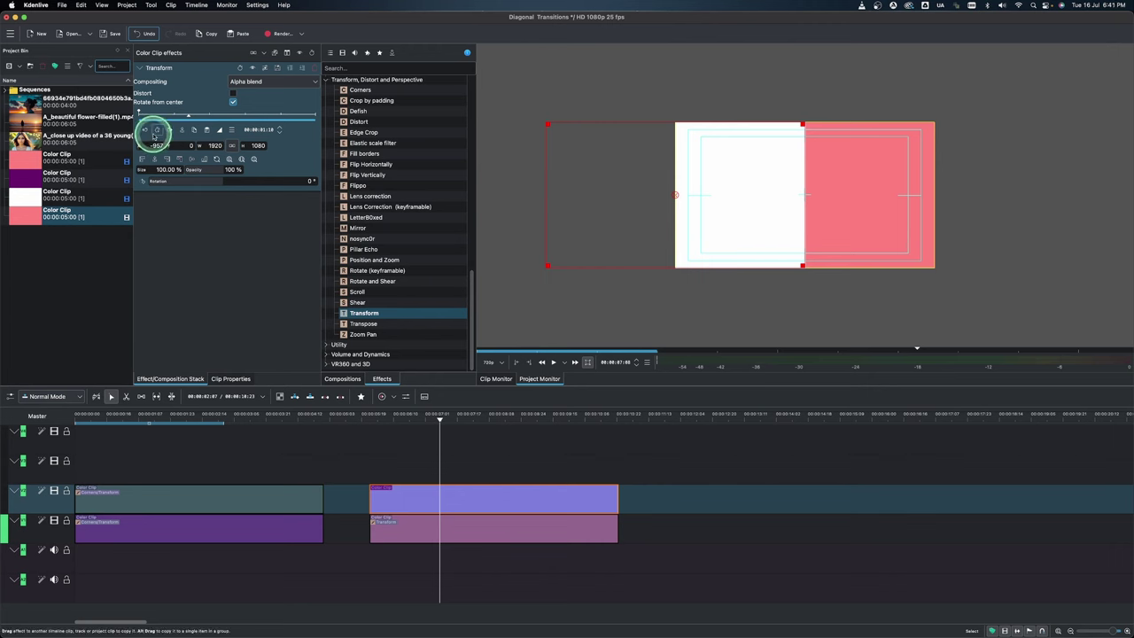
# - Move the pink clip on track V1 half off the opposite side of the frame by setting its Transform X position to 959
pyautogui.click(446, 532)
pyautogui.moveTo(139, 146); pyautogui.dragTo(585, 183)
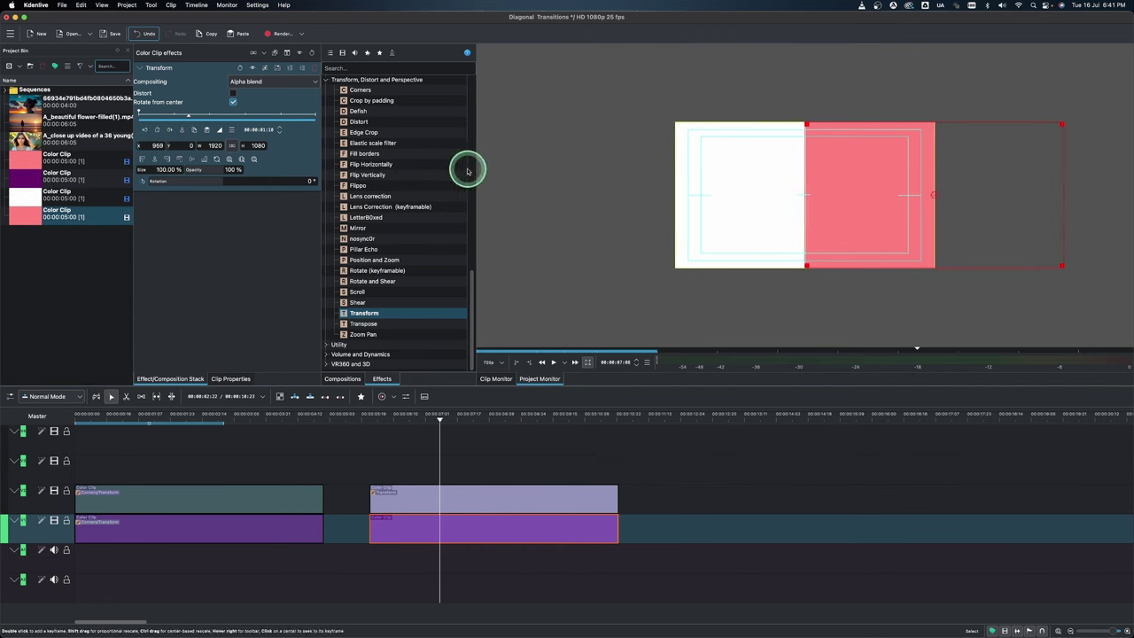
pyautogui.click(152, 145)
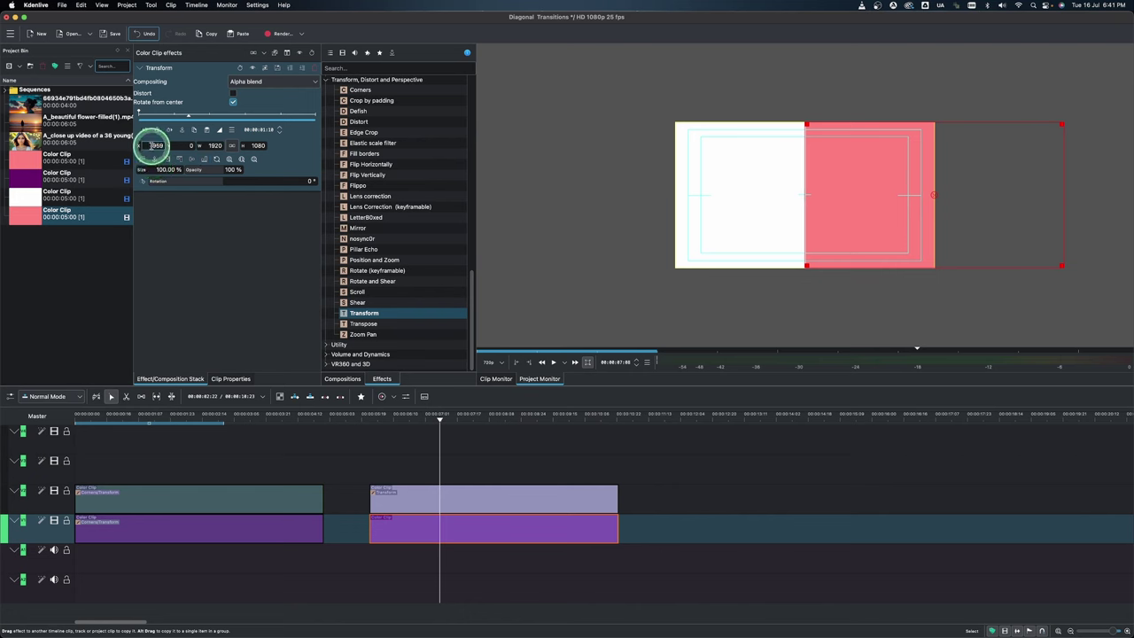
pyautogui.click(183, 371)
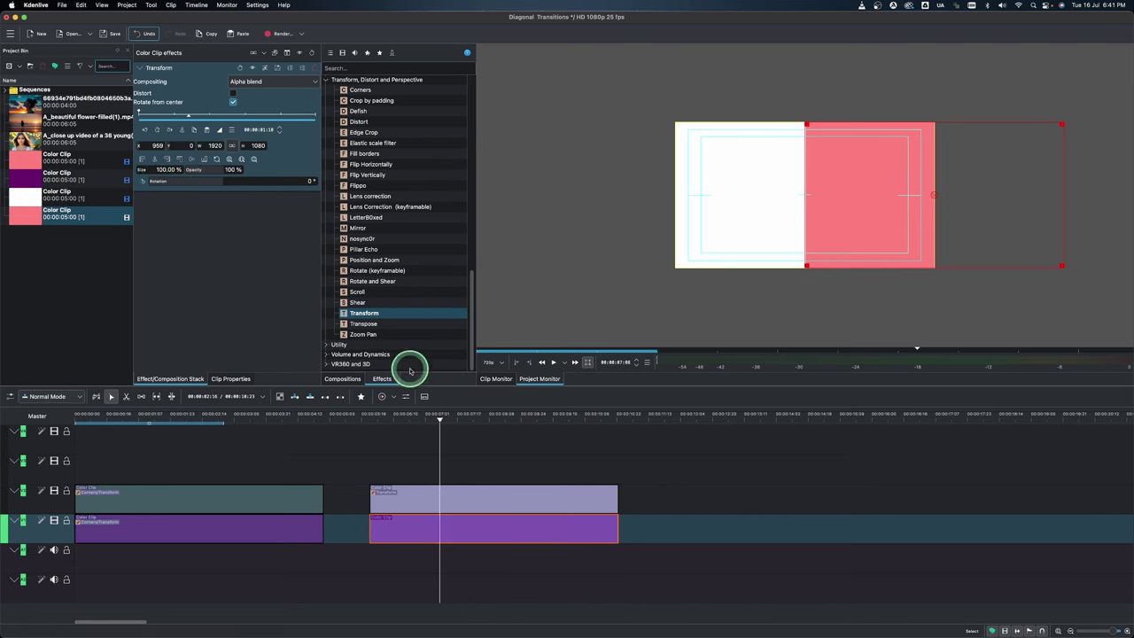
# - With the playhead at 00:00:06:11, set the starting X position to 2000 on the pink clip and -2000 on the white clip
pyautogui.click(434, 426)
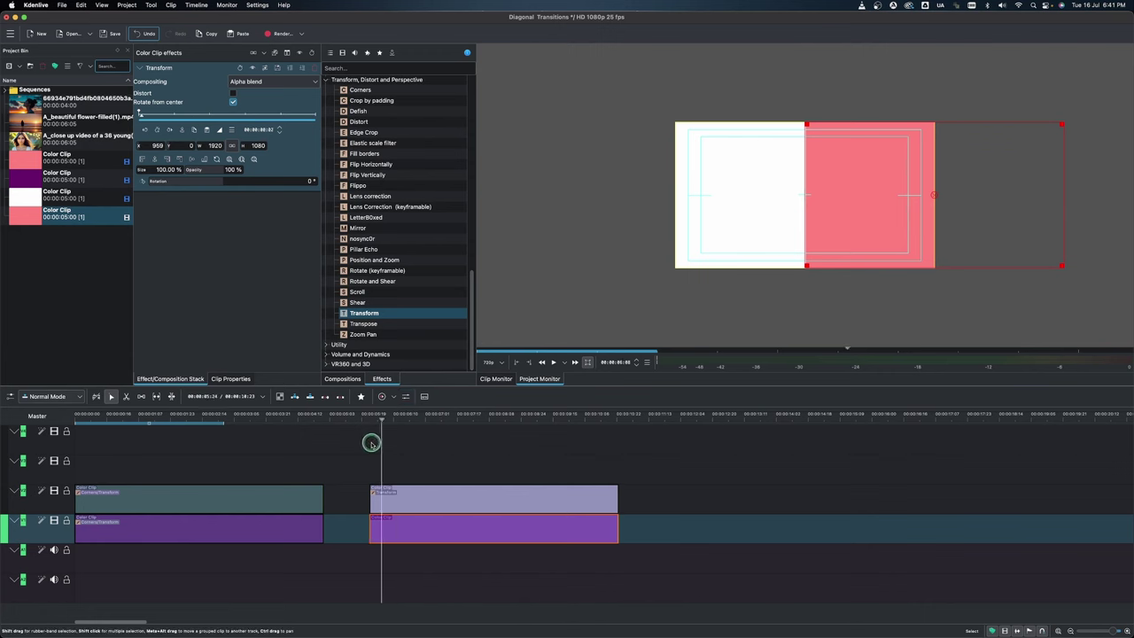
pyautogui.click(370, 443)
pyautogui.moveTo(369, 443); pyautogui.dragTo(382, 446)
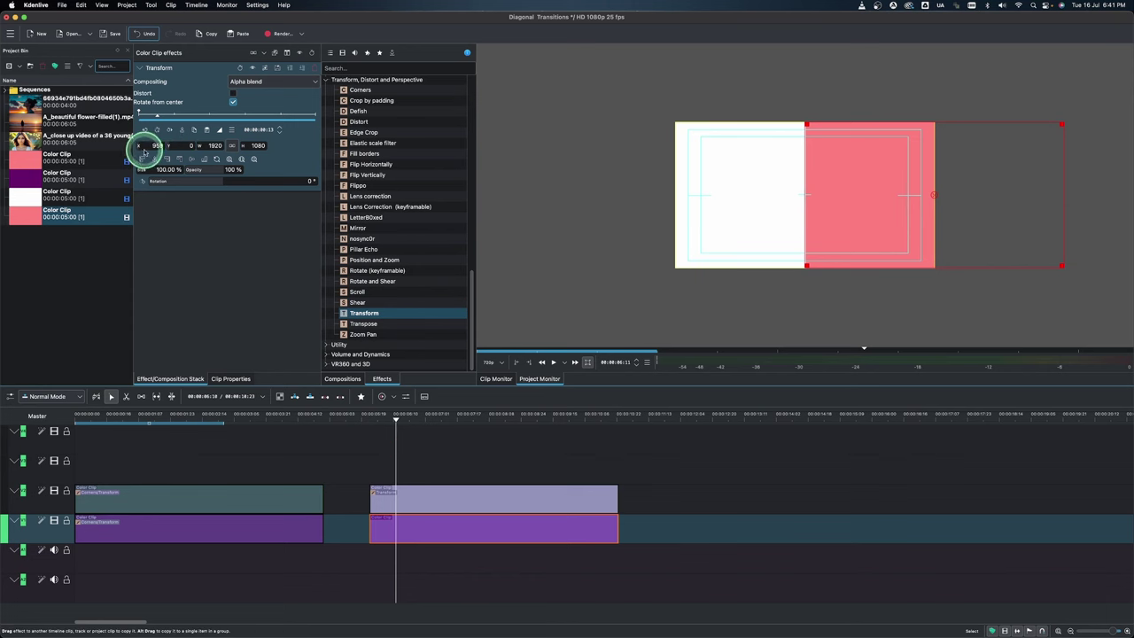
pyautogui.click(257, 356)
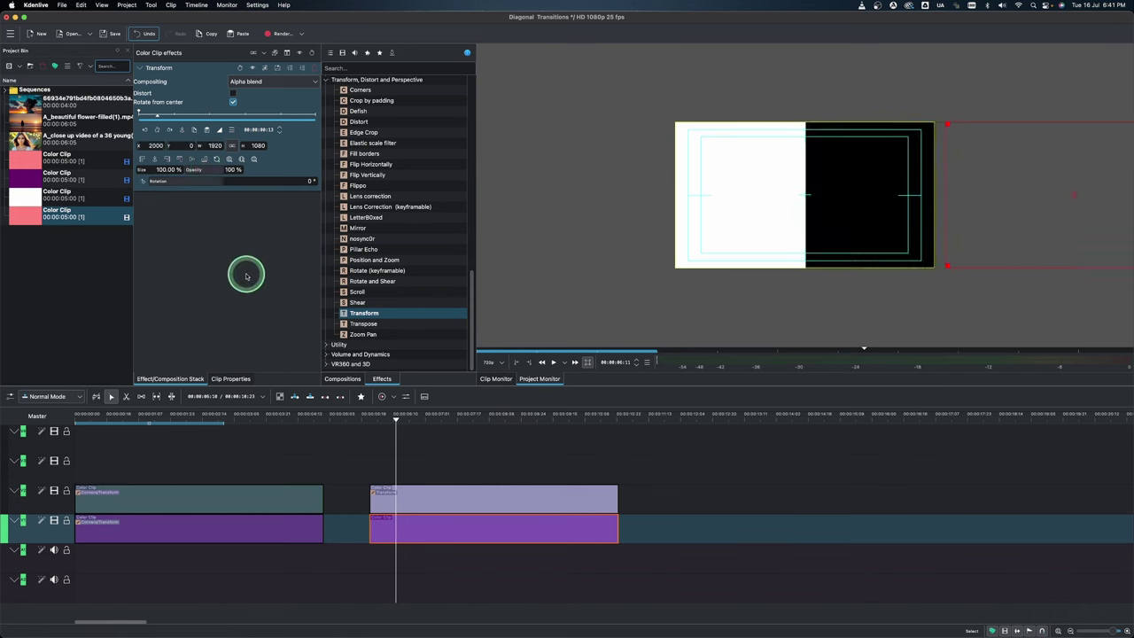
pyautogui.click(385, 496)
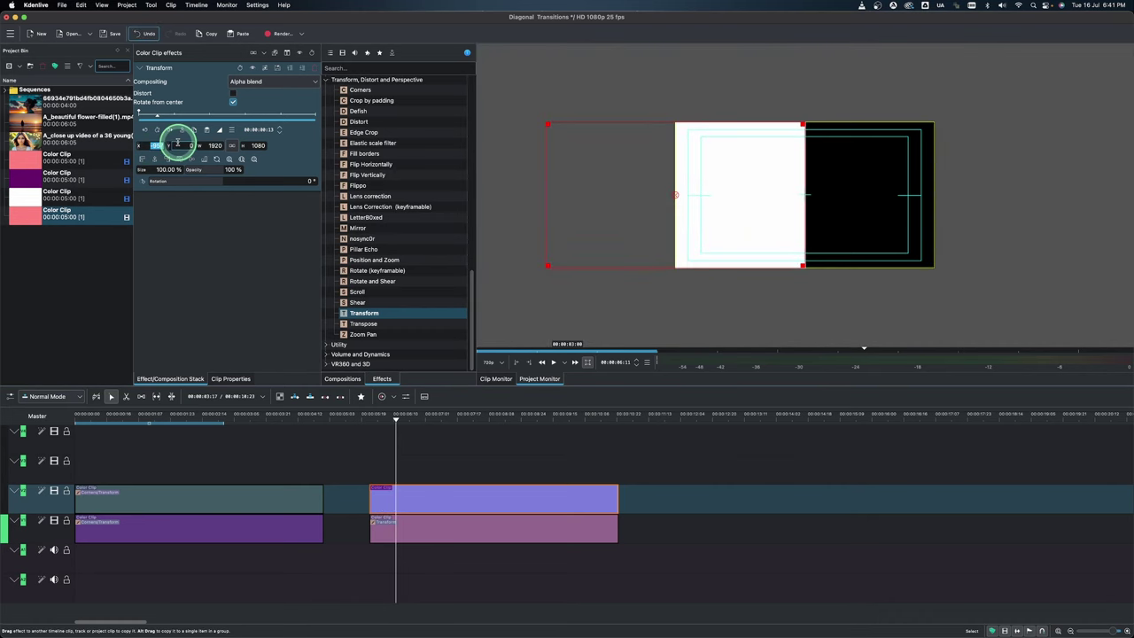
pyautogui.write('-2000')
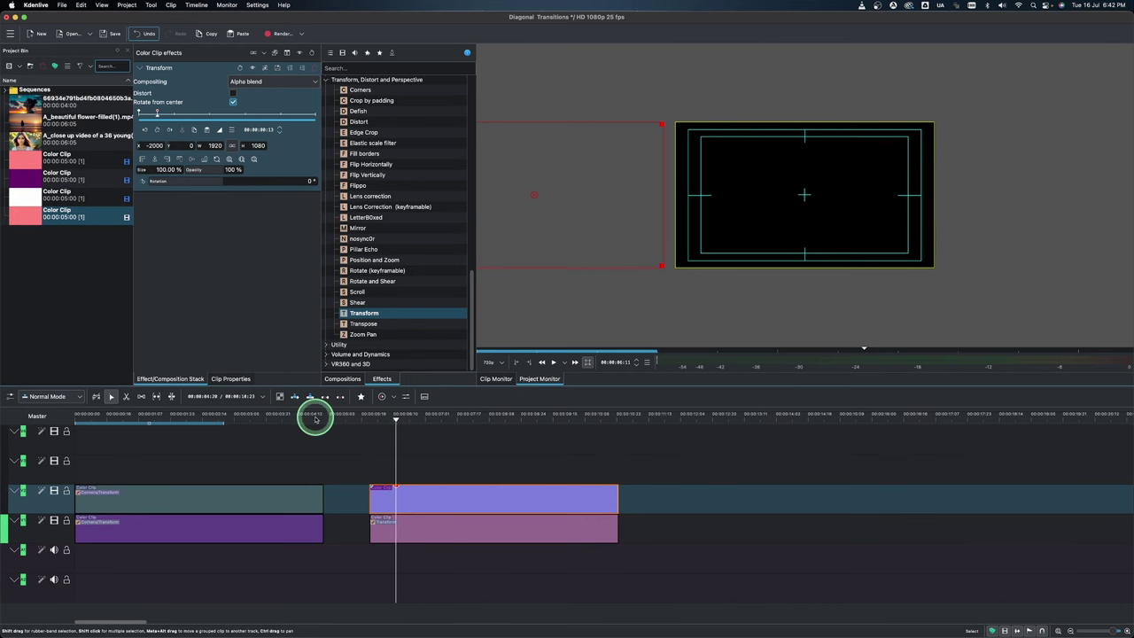
# - On the Transform keyframes at 00:00:06:11, set X to 959 for the pink clip and -957 for the white clip, and preview the slide-in
pyautogui.click(397, 537)
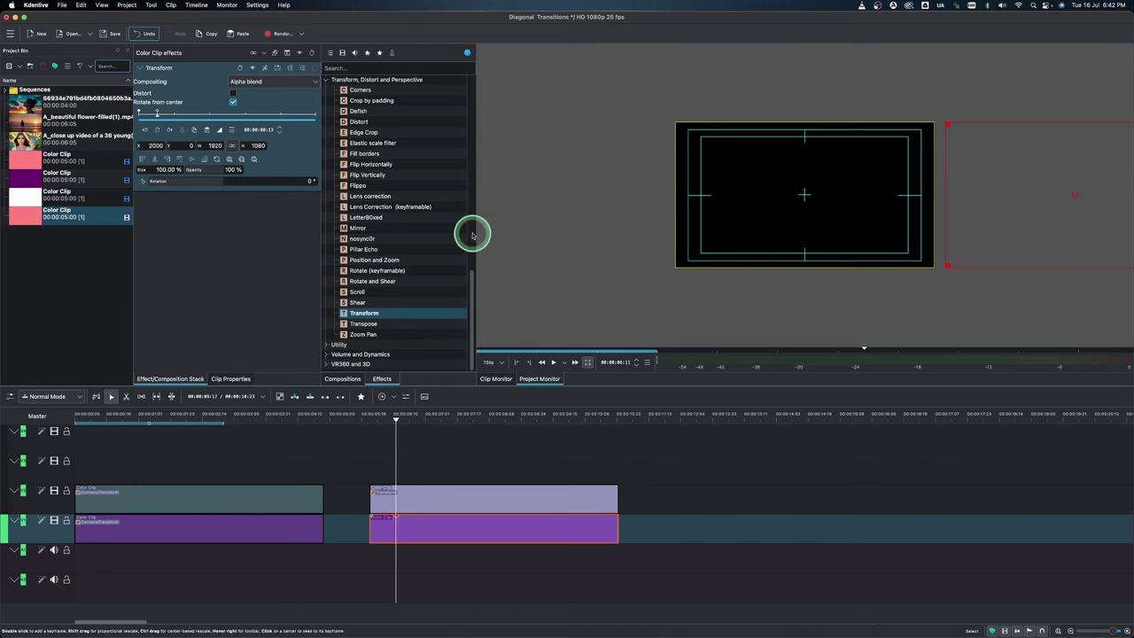
pyautogui.doubleClick(155, 146)
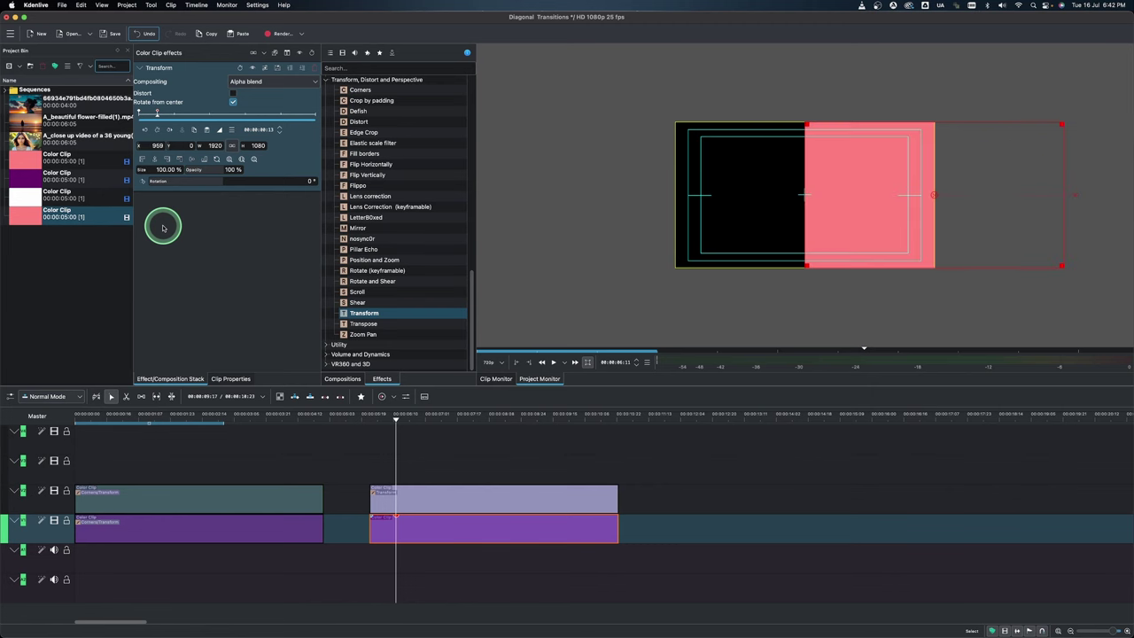
pyautogui.click(413, 504)
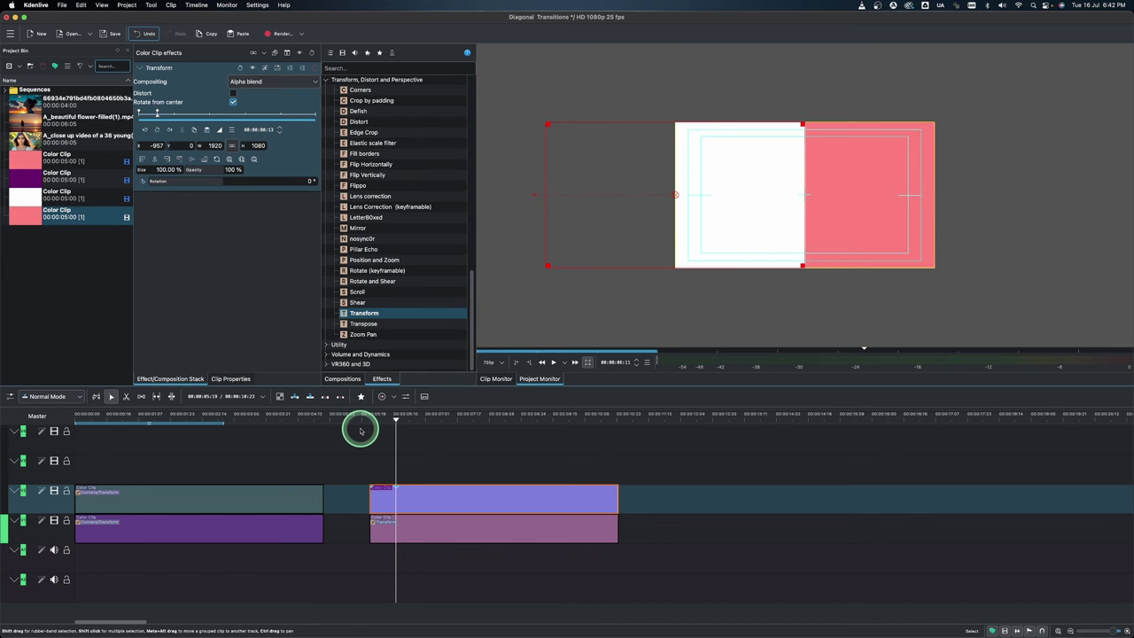
pyautogui.press('space')
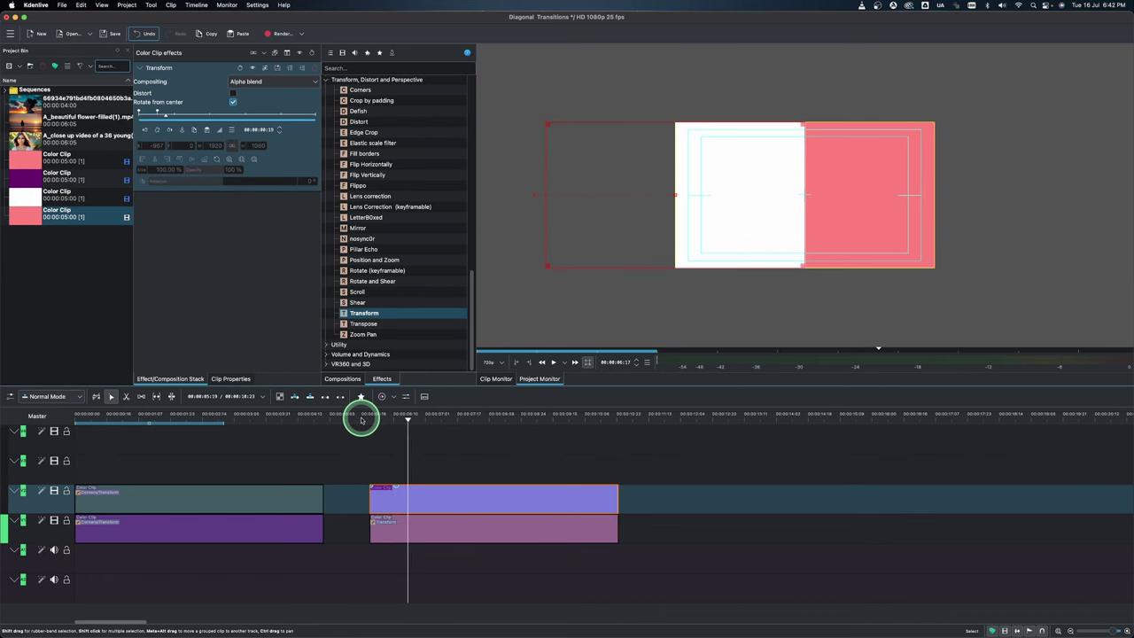
# - Add holding Transform keyframes at 00:00:08:12 on both the white and pink clips
pyautogui.click(410, 418)
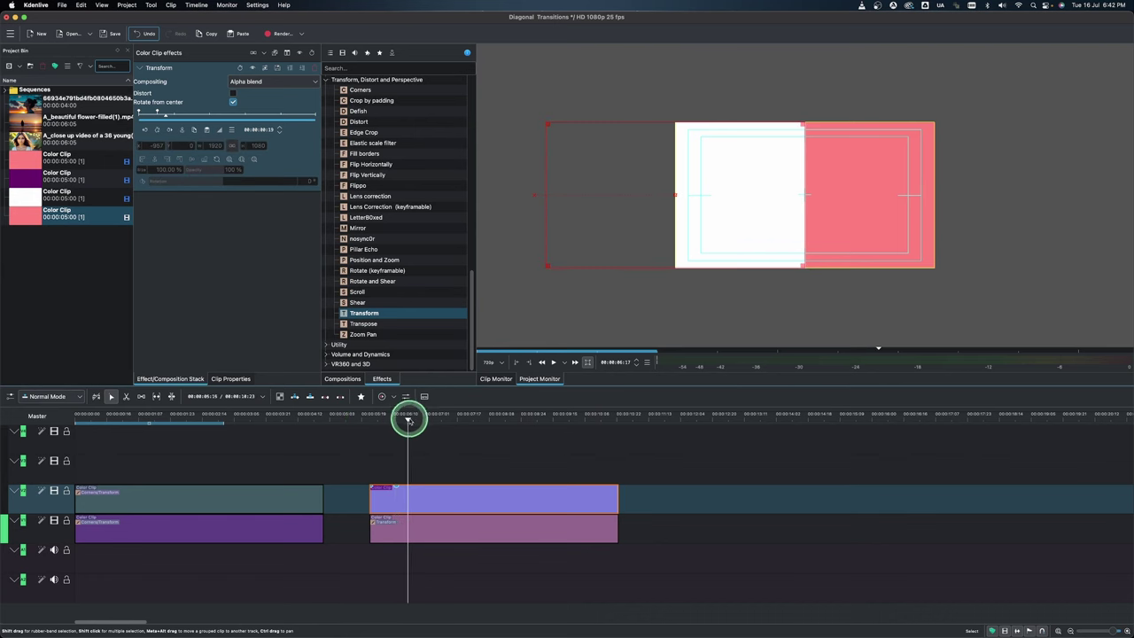
pyautogui.click(495, 442)
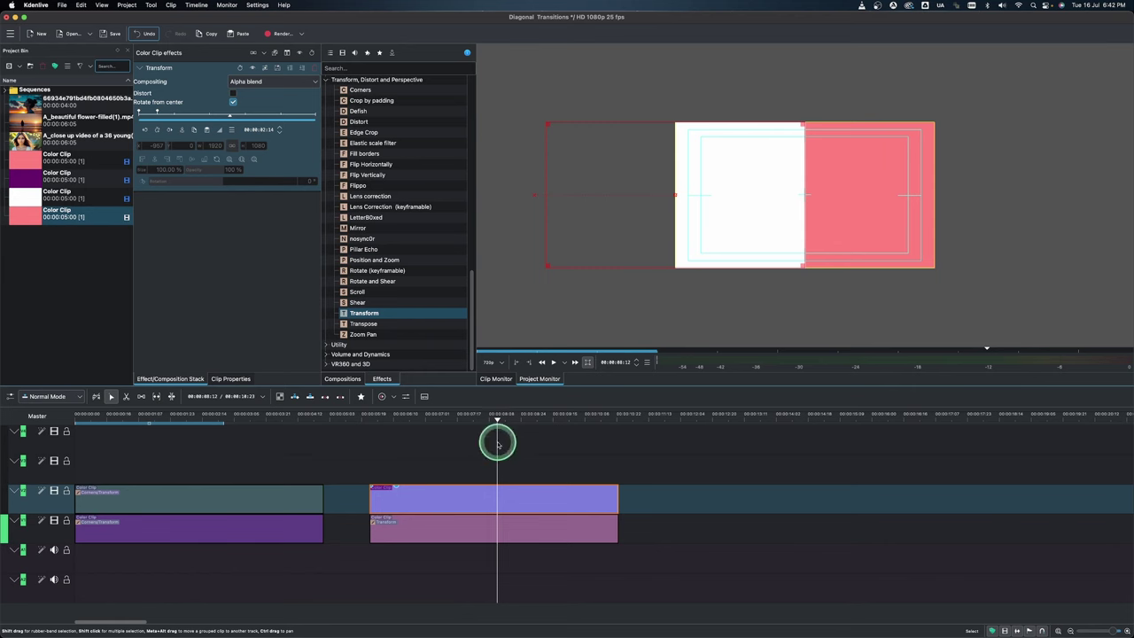
pyautogui.click(493, 521)
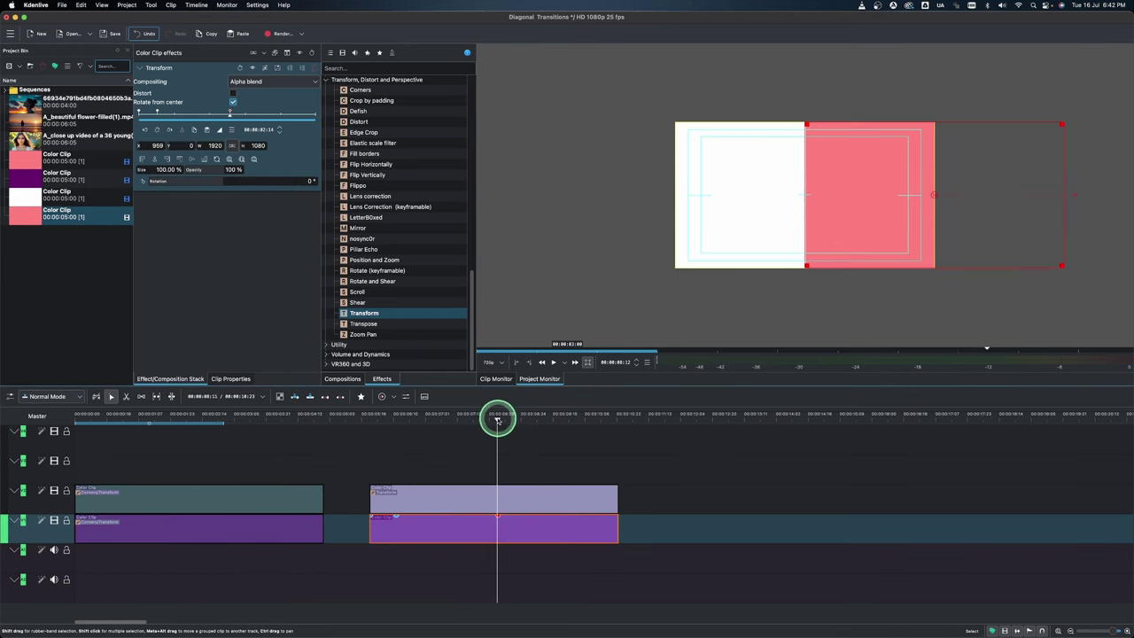
# - Add a Transform keyframe on the pink clip at 00:00:08:24 with X 2000
pyautogui.moveTo(509, 422); pyautogui.dragTo(522, 426)
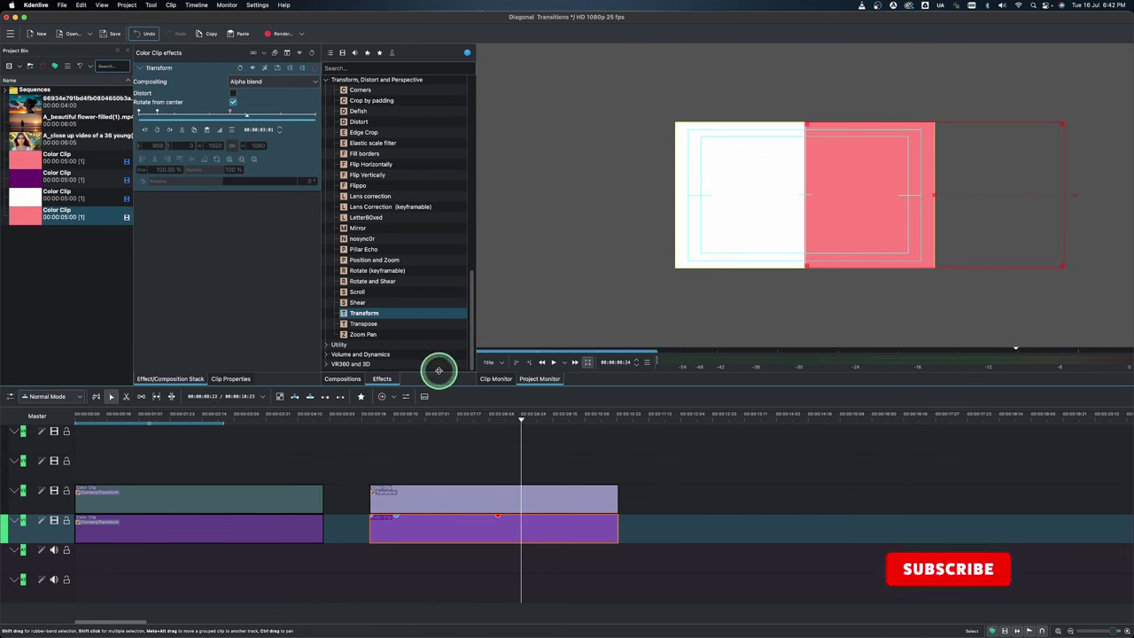
pyautogui.click(157, 130)
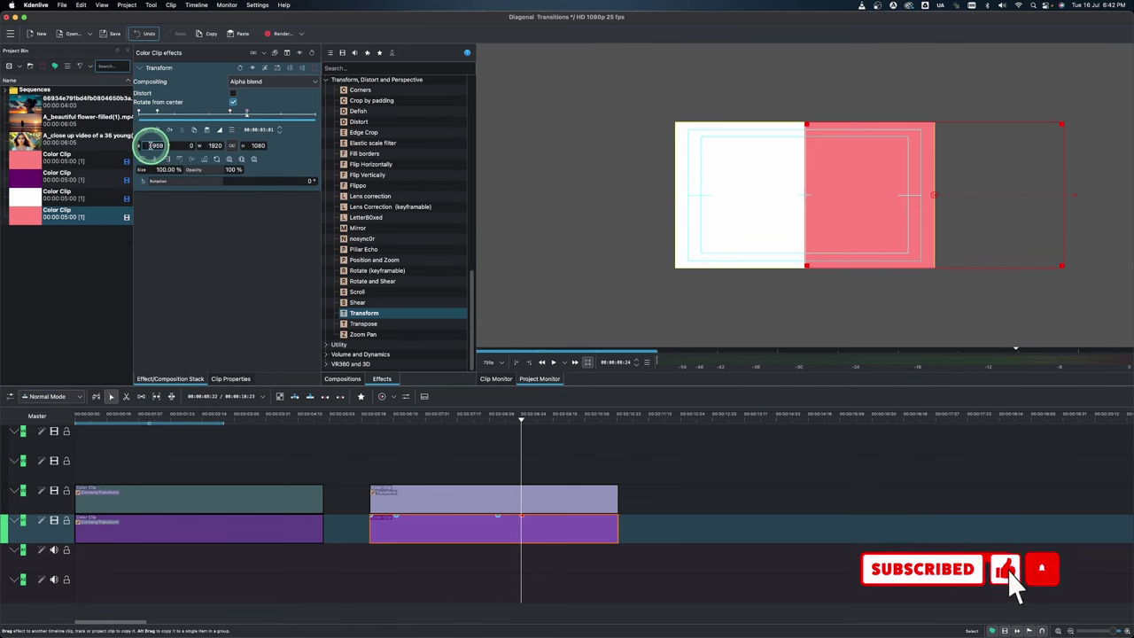
pyautogui.doubleClick(158, 146)
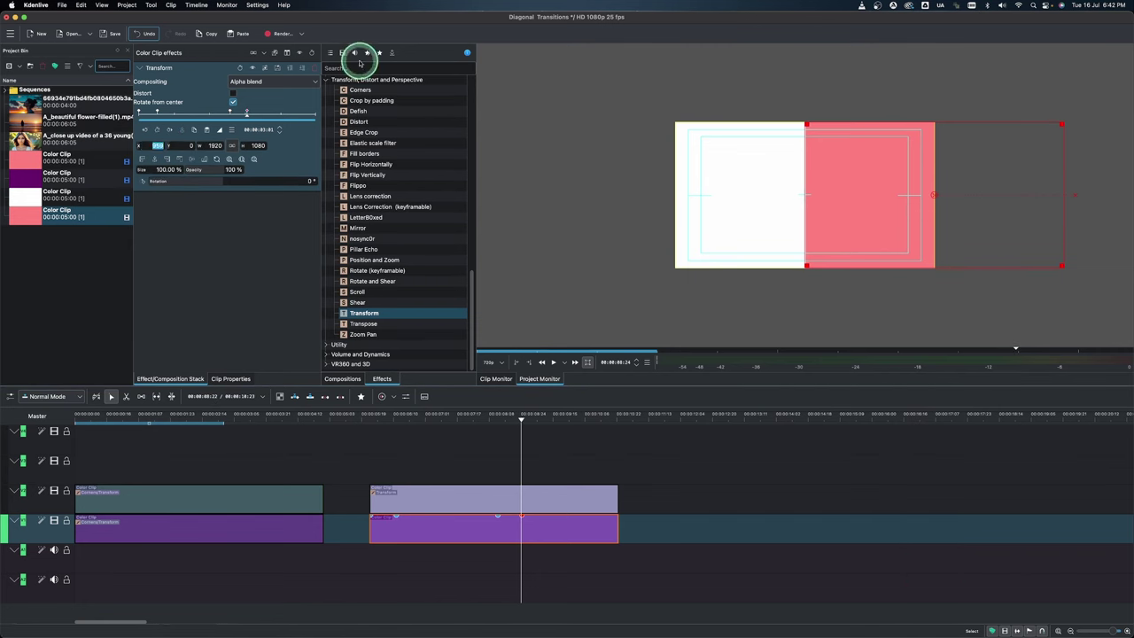
pyautogui.write('2000')
pyautogui.press('Return')
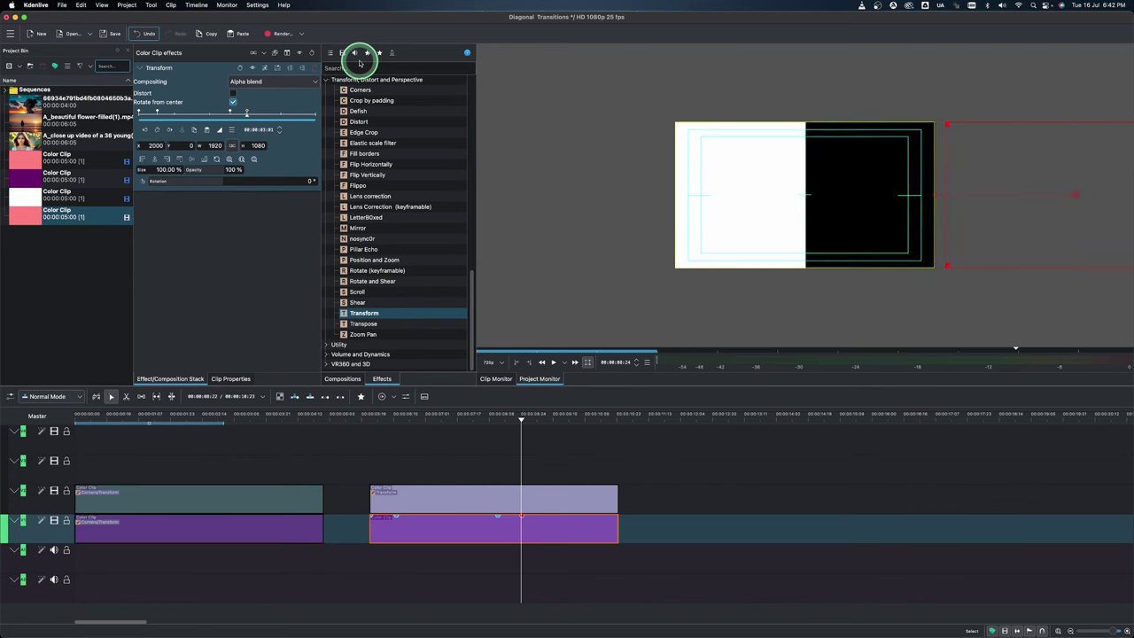
# - Add a Transform keyframe on the white clip at 00:00:08:24 with X -2000
pyautogui.click(530, 498)
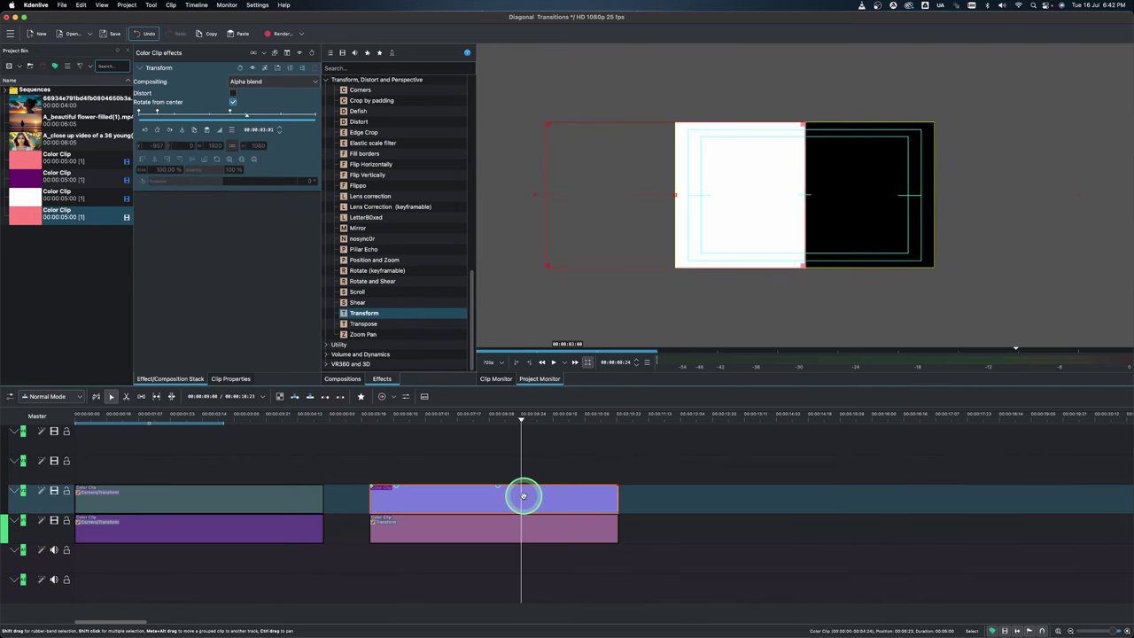
pyautogui.click(158, 131)
pyautogui.click(227, 313)
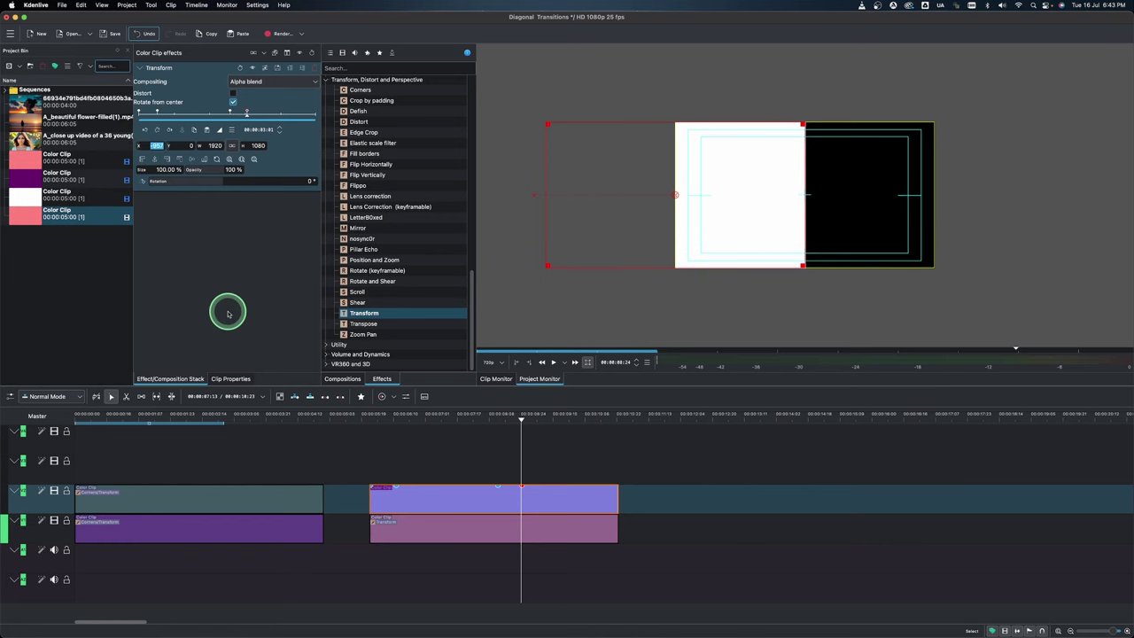
pyautogui.write('-2000')
# - Change the white clip's two middle Transform keyframes, at 00:00:02:14 and 00:00:00:13, to Smooth interpolation
pyautogui.click(230, 113)
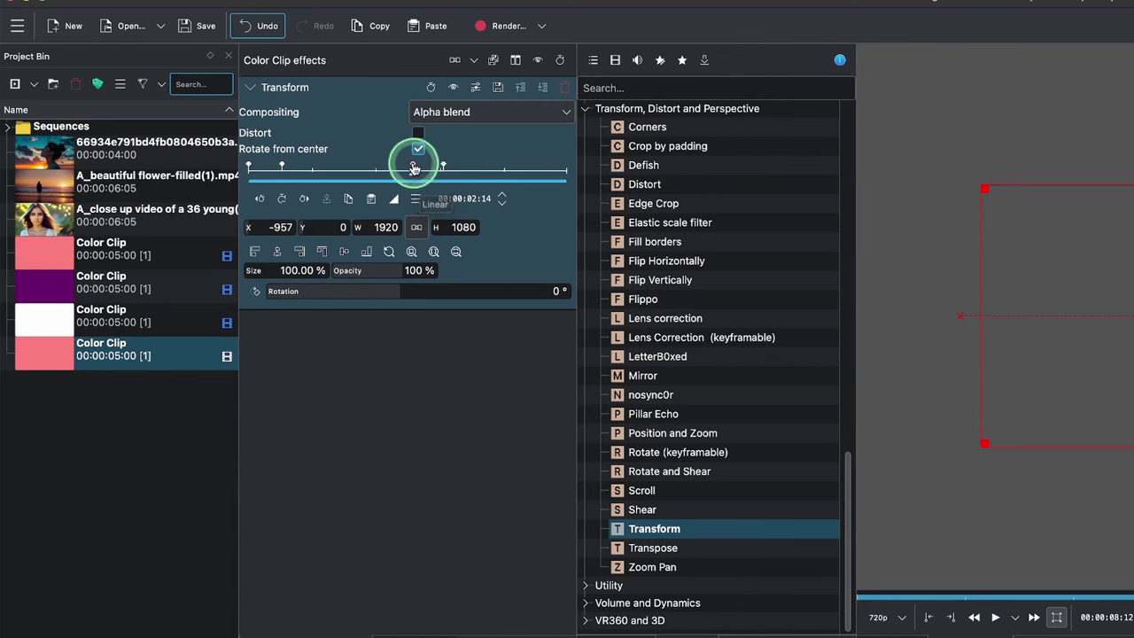
pyautogui.click(413, 178)
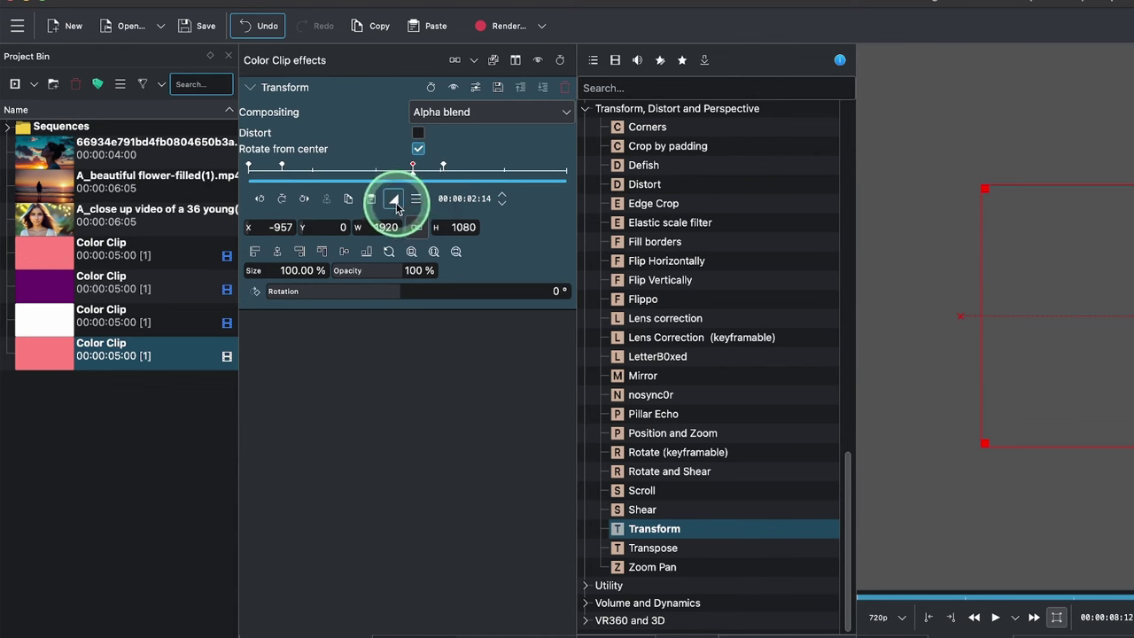
pyautogui.click(395, 202)
pyautogui.click(446, 283)
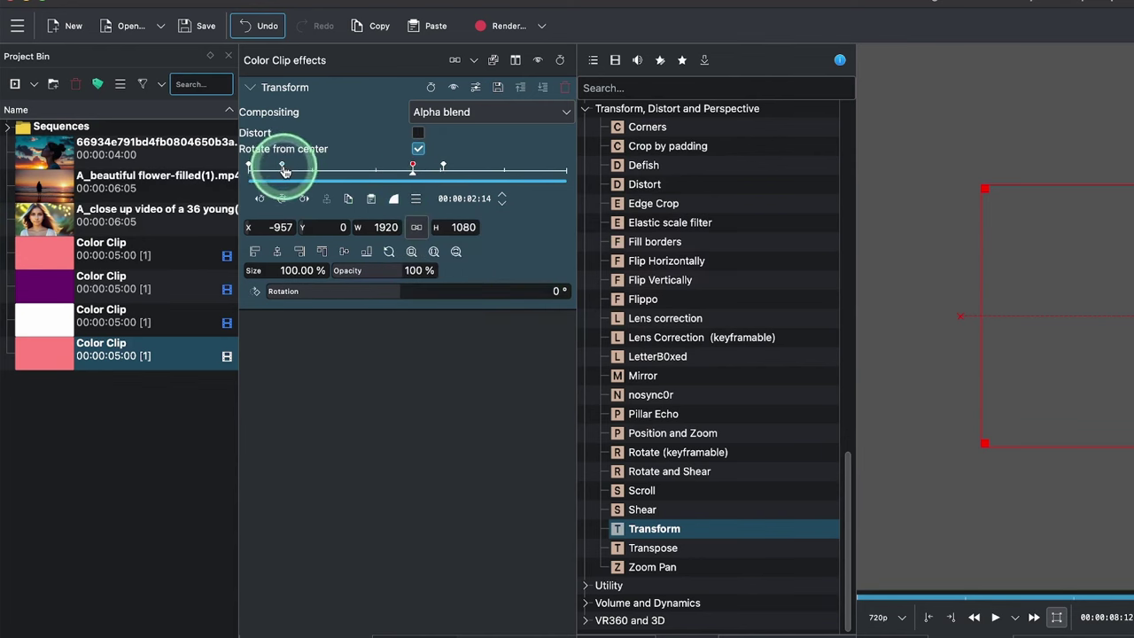
pyautogui.click(284, 171)
pyautogui.click(395, 199)
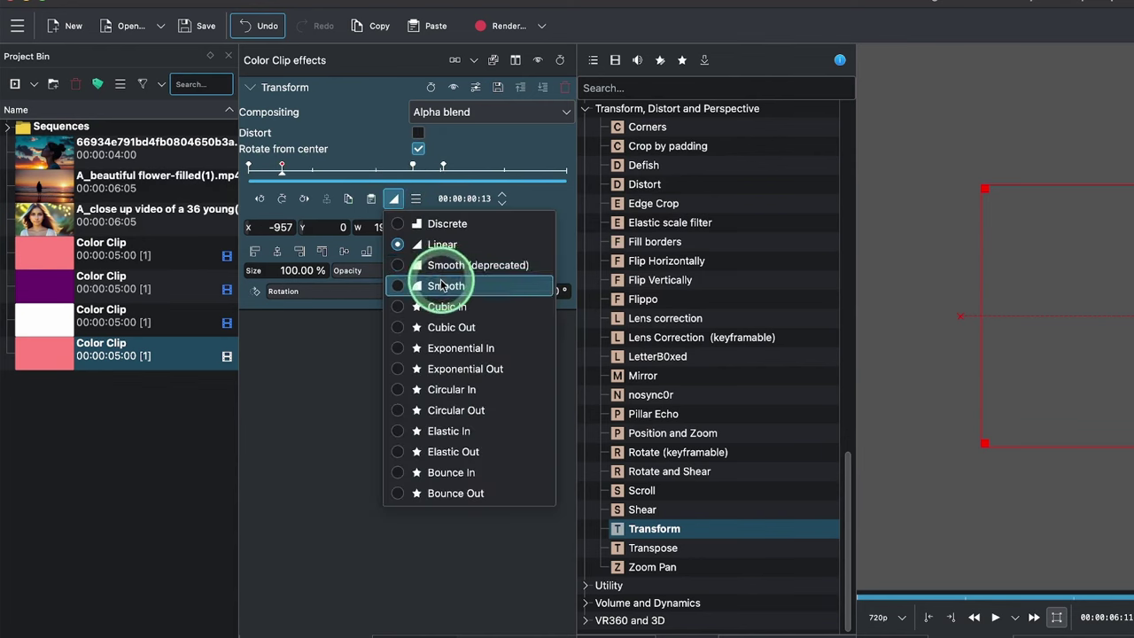
pyautogui.click(446, 285)
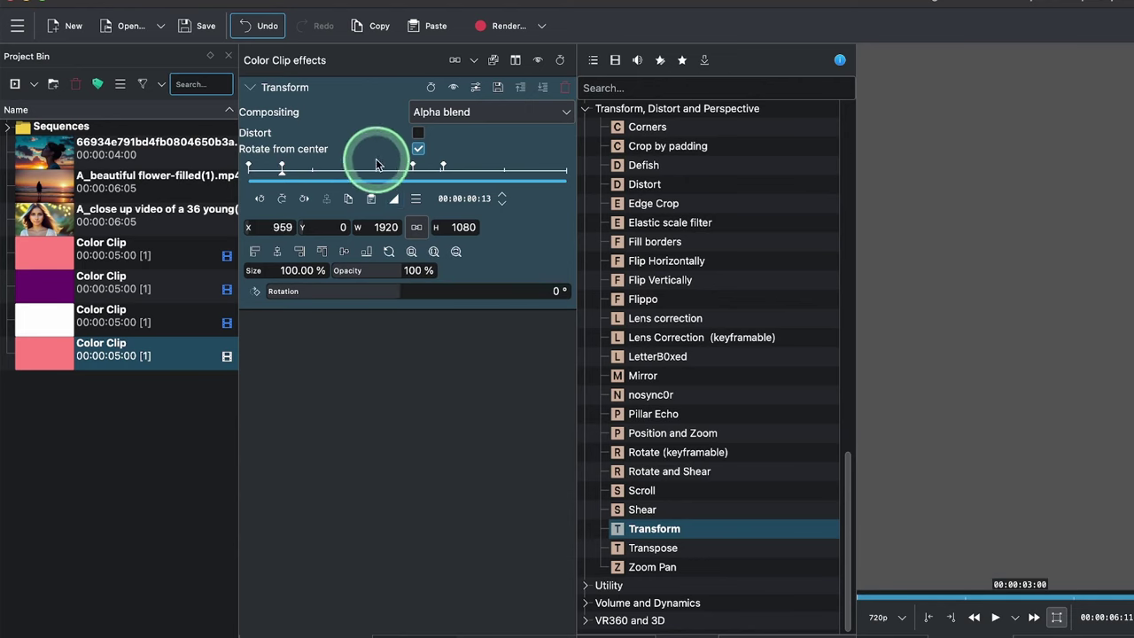
# - Change the pink clip's two middle Transform keyframes, at 00:00:02:14 and 00:00:00:13, to Smooth interpolation
pyautogui.click(413, 166)
pyautogui.click(395, 199)
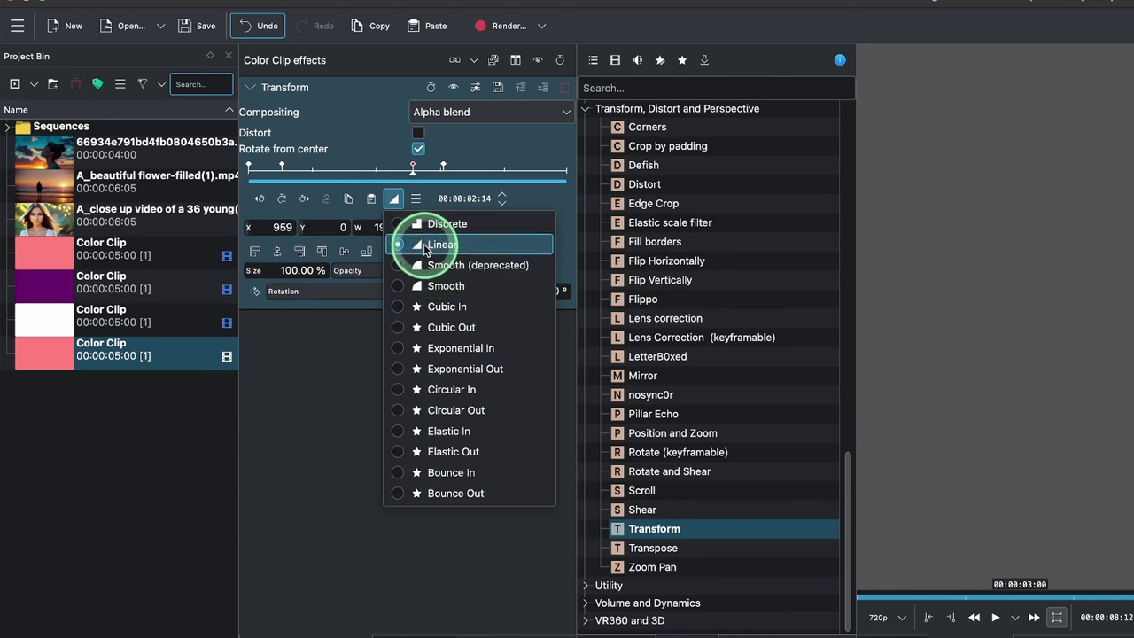
pyautogui.click(417, 285)
pyautogui.click(282, 166)
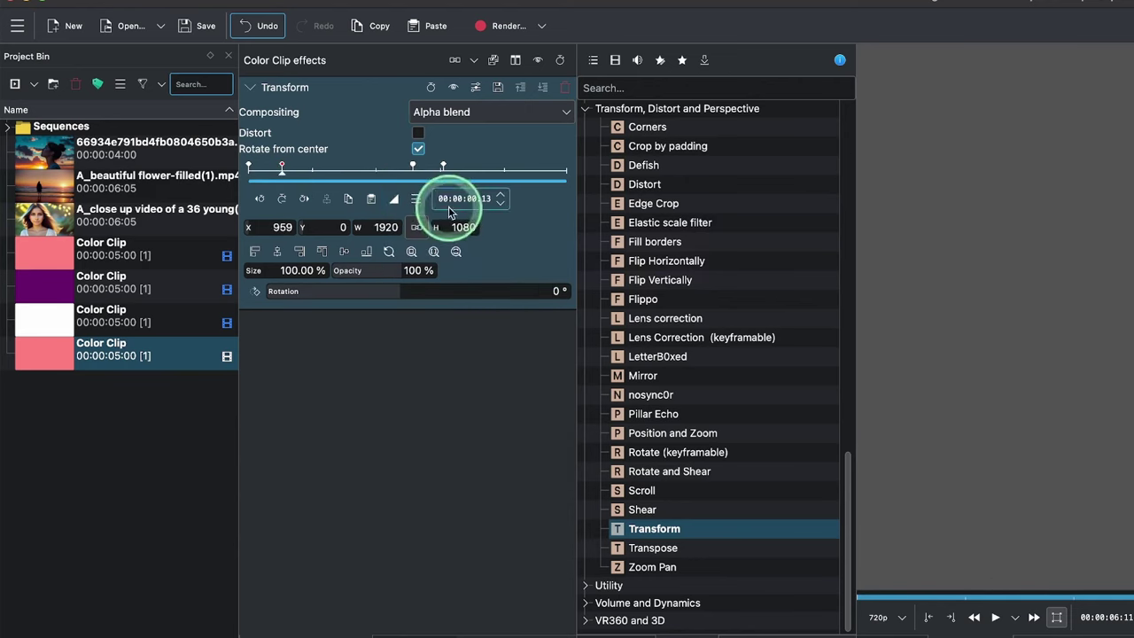
pyautogui.click(394, 198)
pyautogui.click(394, 299)
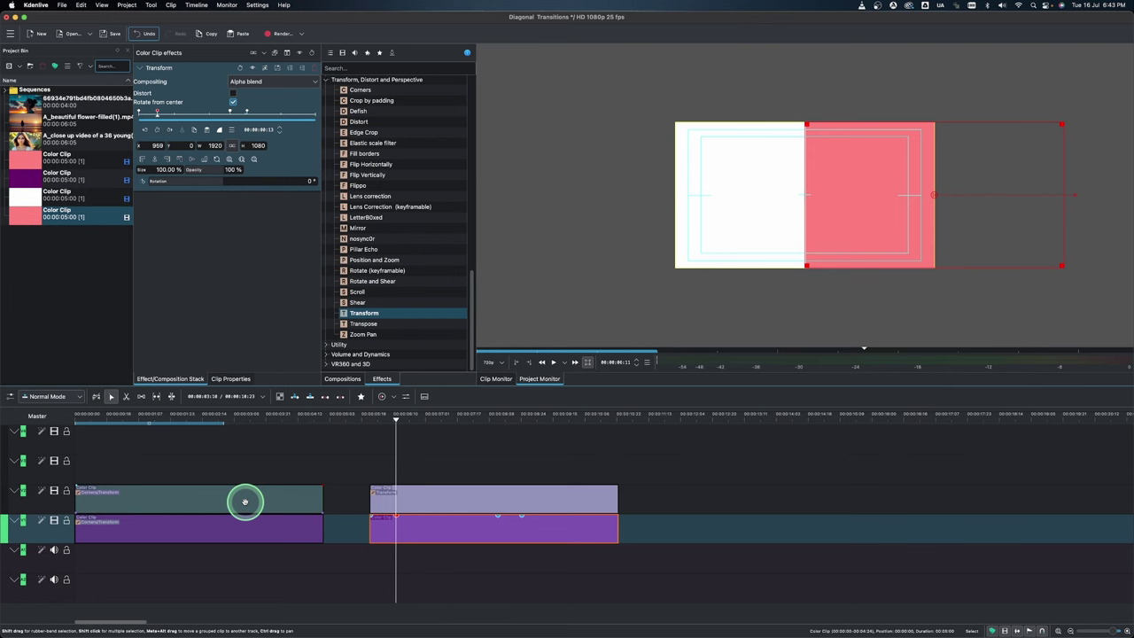
# - Render the full project to Diagonal Transitions.mov with the Alpha MOV preset from the Video with Alpha group
pyautogui.click(189, 416)
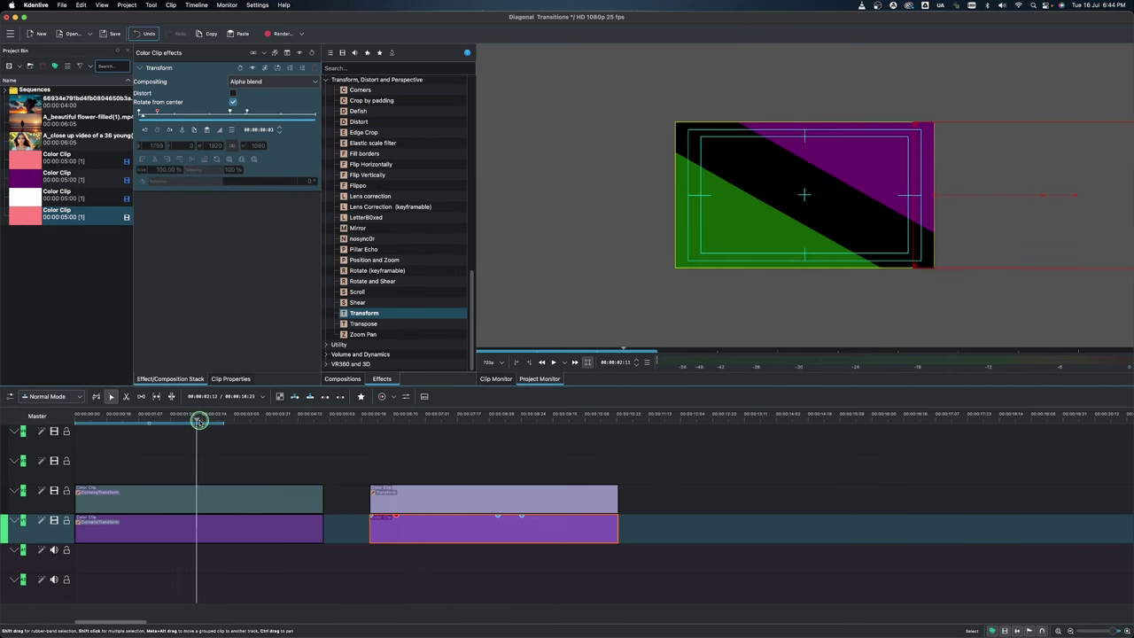
pyautogui.moveTo(200, 420); pyautogui.dragTo(201, 417)
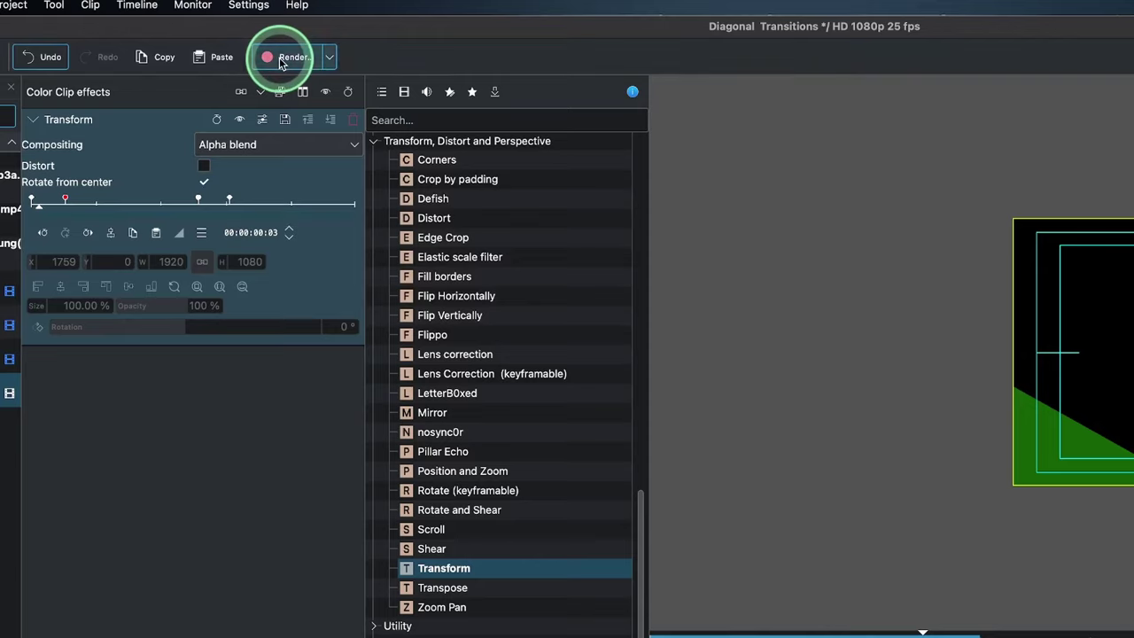
pyautogui.click(281, 59)
pyautogui.click(285, 102)
pyautogui.click(293, 238)
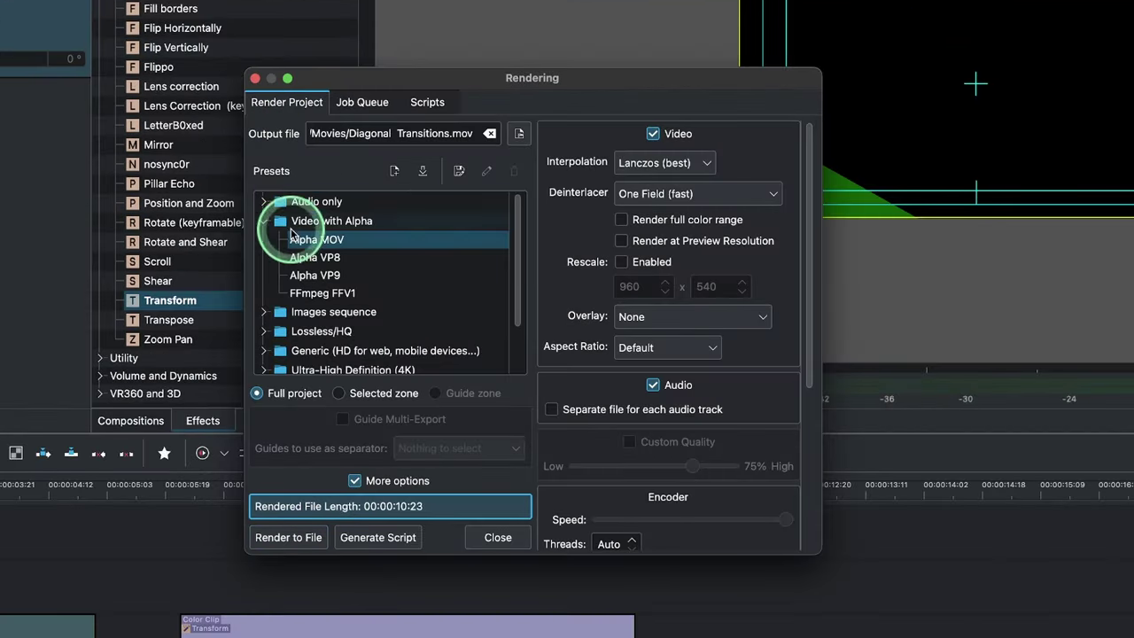
pyautogui.click(264, 220)
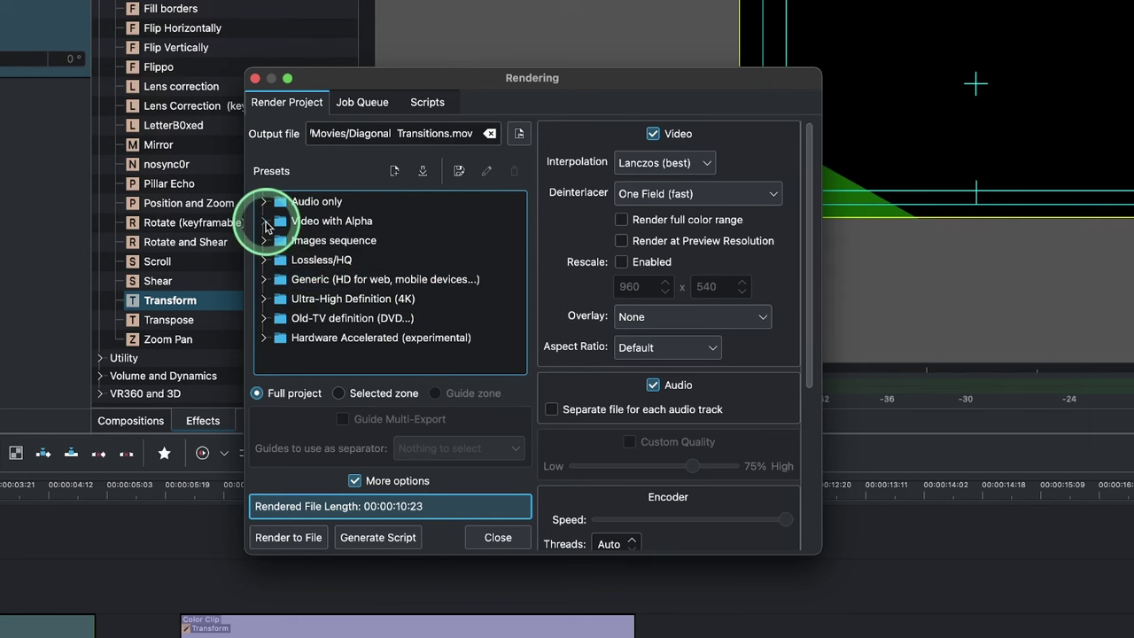
pyautogui.click(265, 222)
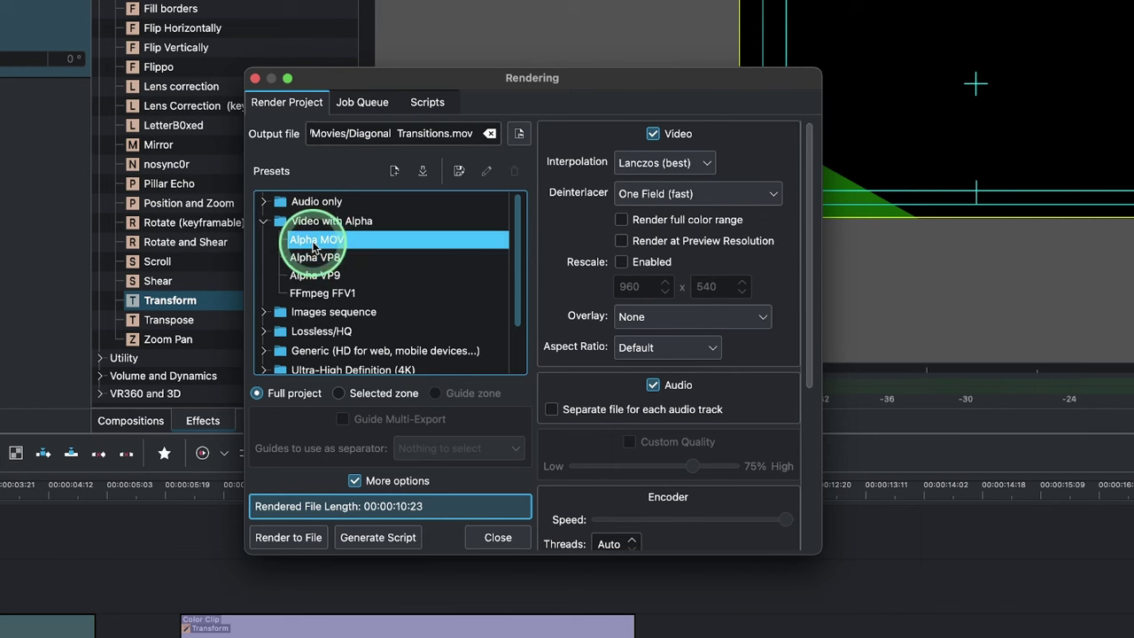
pyautogui.click(289, 538)
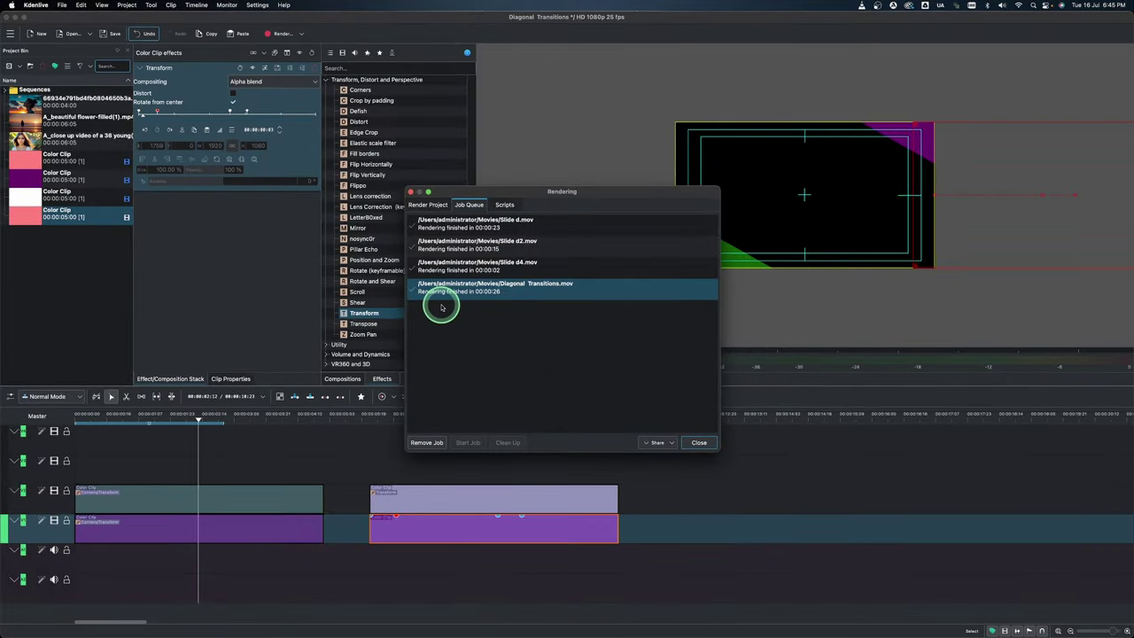
pyautogui.click(695, 442)
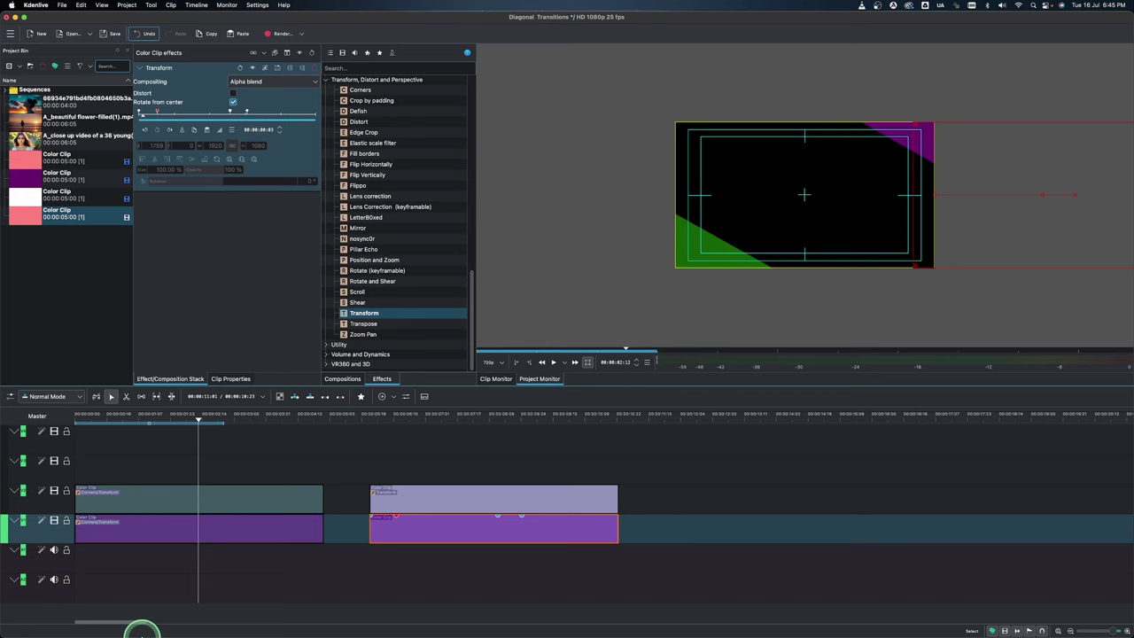
# - Delete all color clips from the timeline and place the video of Diagonal Transitions.mov at the start of the third track from the top
pyautogui.moveTo(658, 443); pyautogui.dragTo(144, 565)
pyautogui.press('Delete')
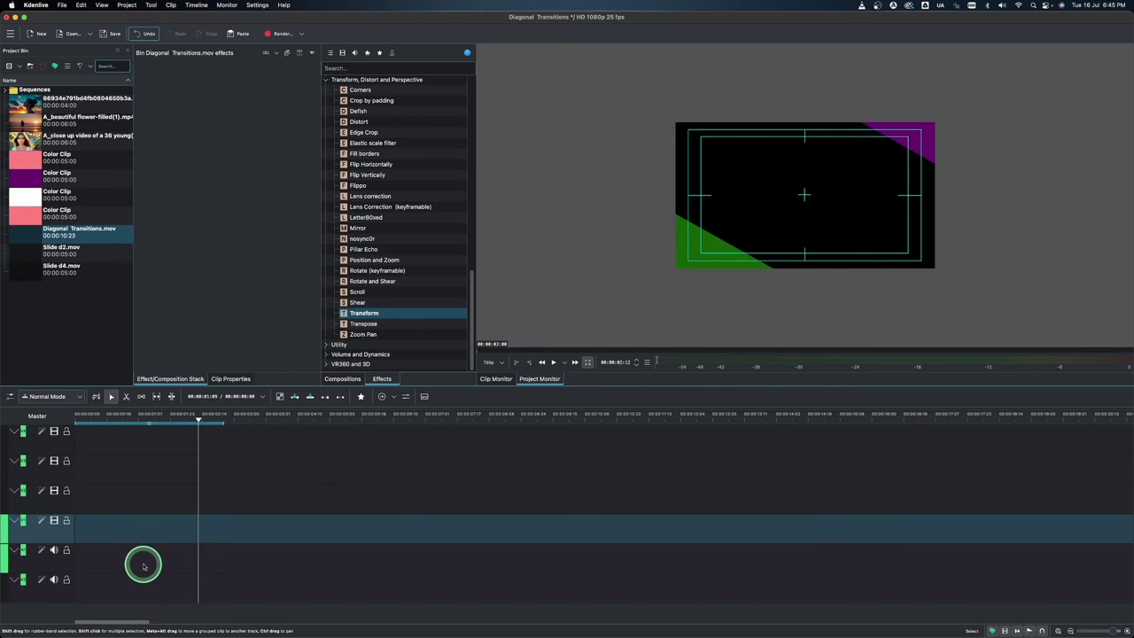
pyautogui.click(34, 237)
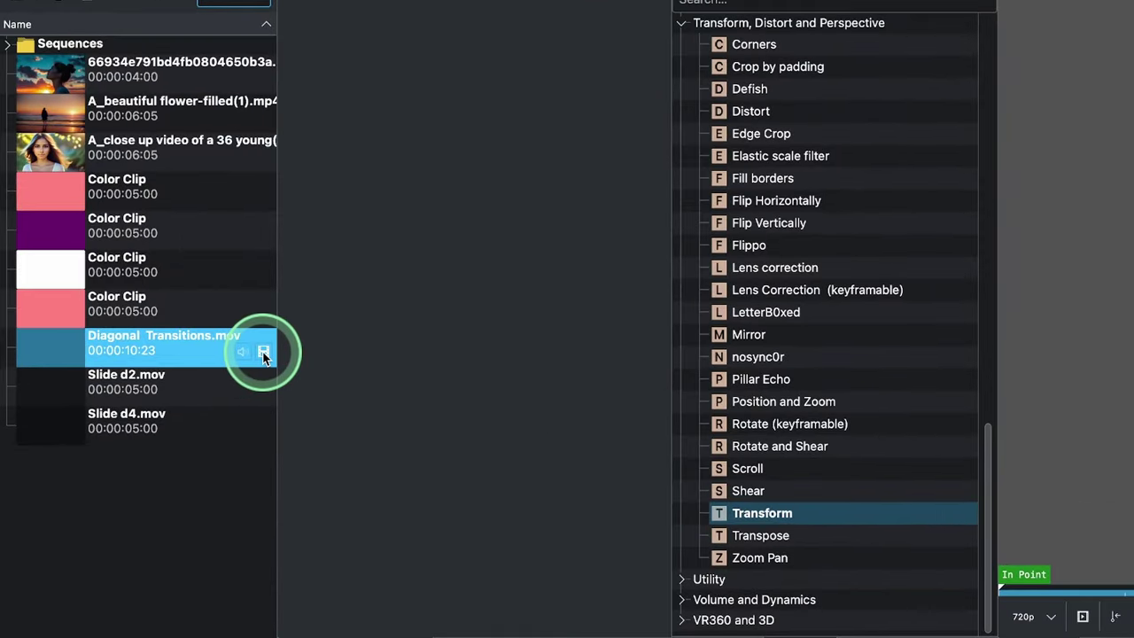
pyautogui.moveTo(264, 352); pyautogui.dragTo(149, 450)
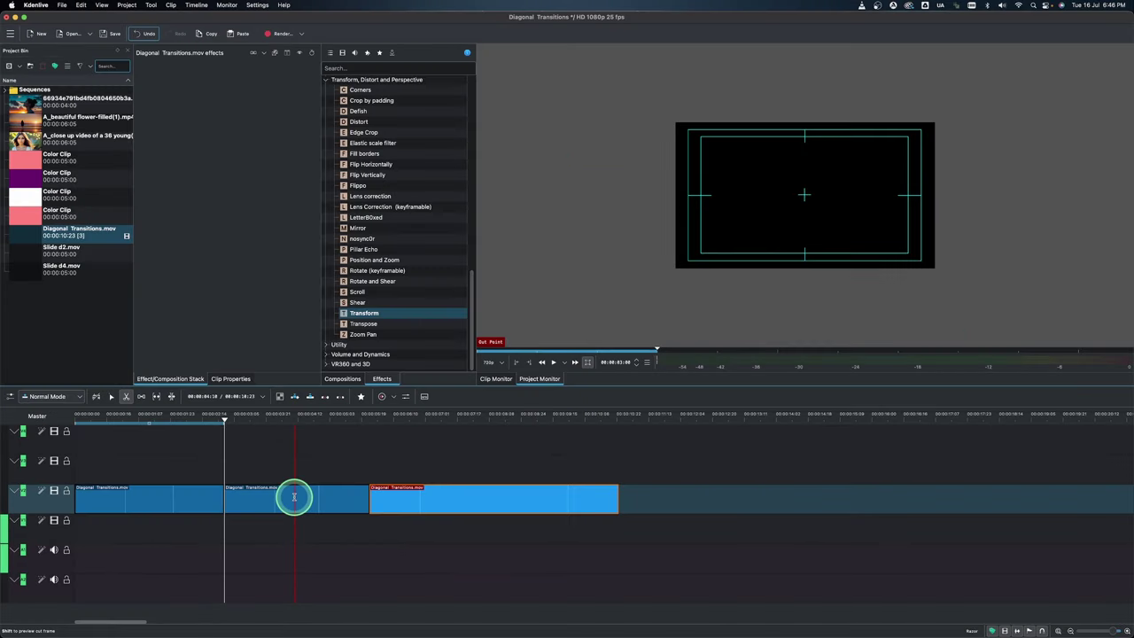
# - Cut the empty middle section out of Diagonal Transitions.mov and move the second transition closer to the first
pyautogui.click(294, 497)
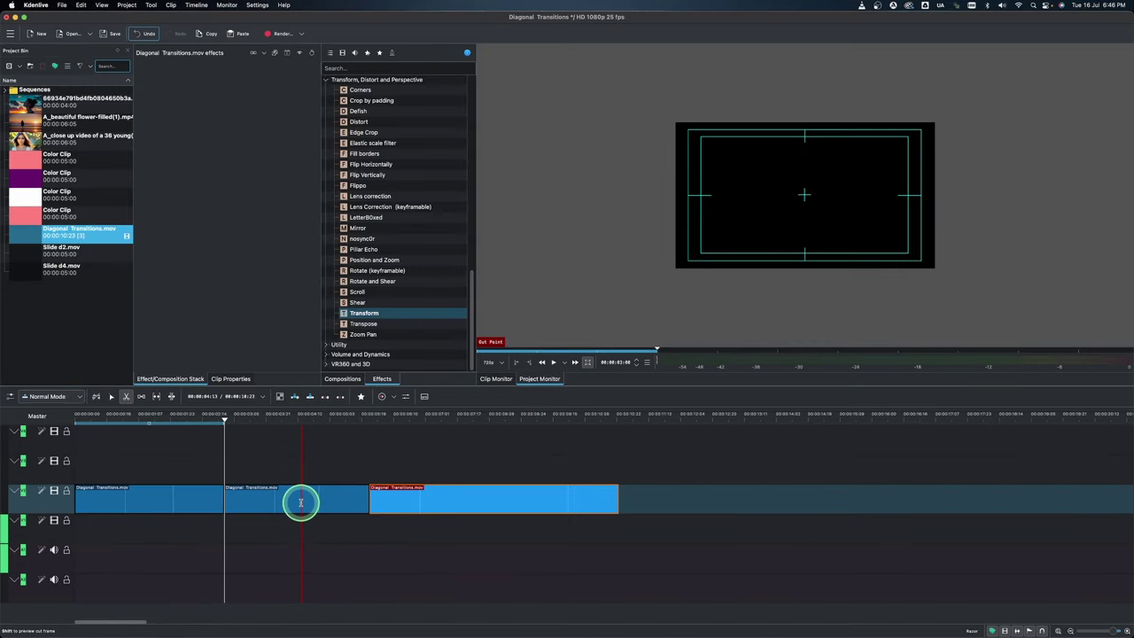
pyautogui.press('s')
pyautogui.click(298, 502)
pyautogui.press('Delete')
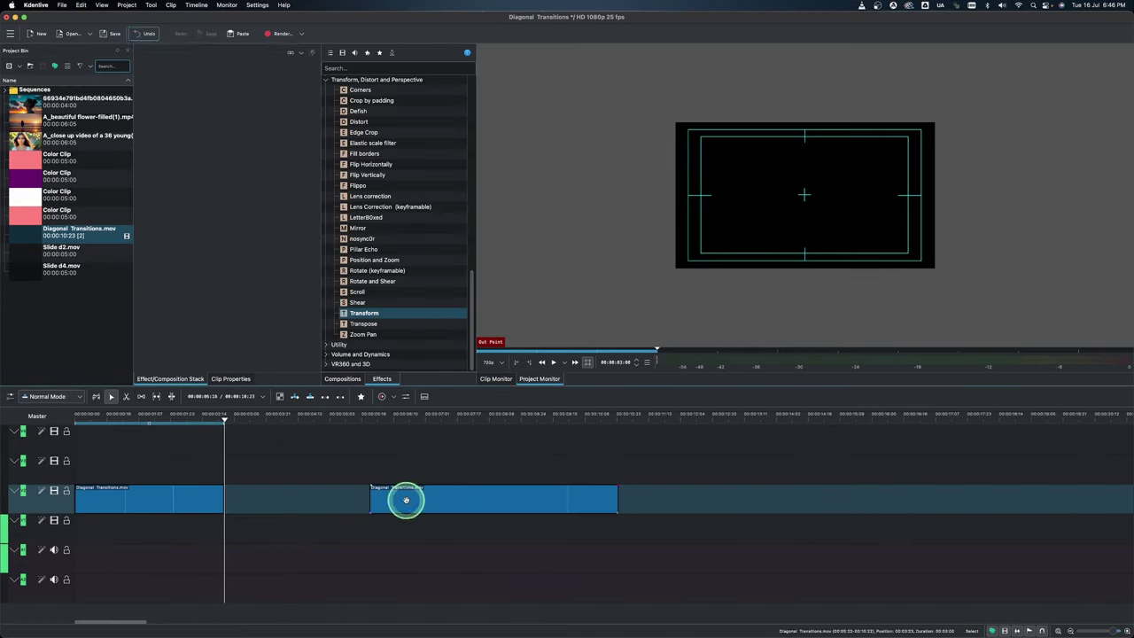
pyautogui.moveTo(405, 499); pyautogui.dragTo(286, 496)
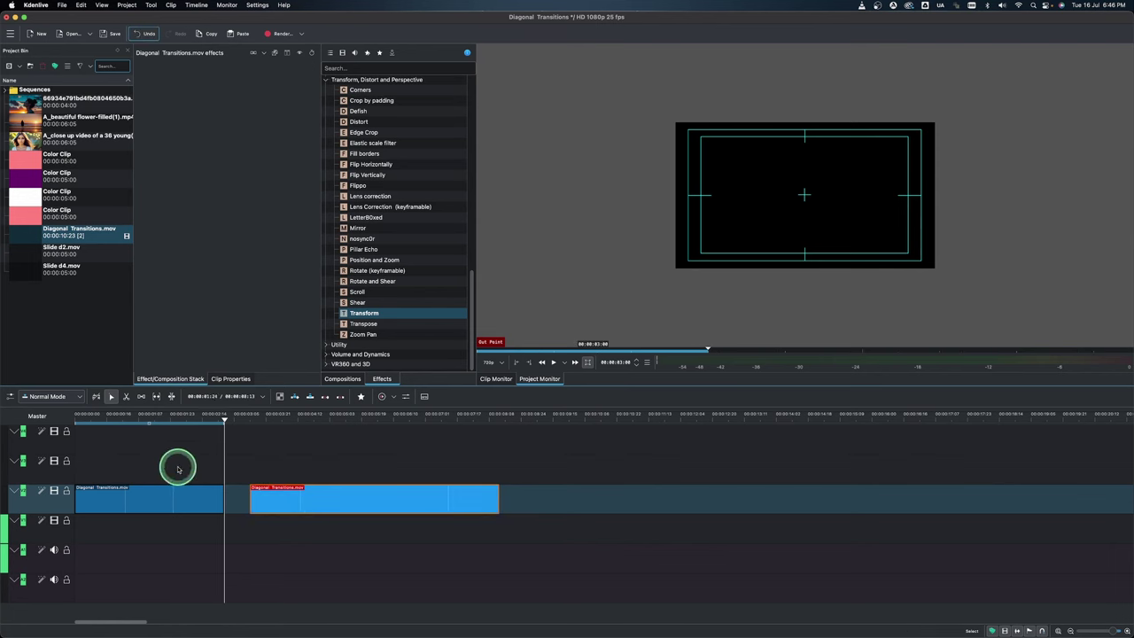
# - Move both Diagonal Transitions.mov pieces up one video track, keeping their timeline positions
pyautogui.click(153, 492)
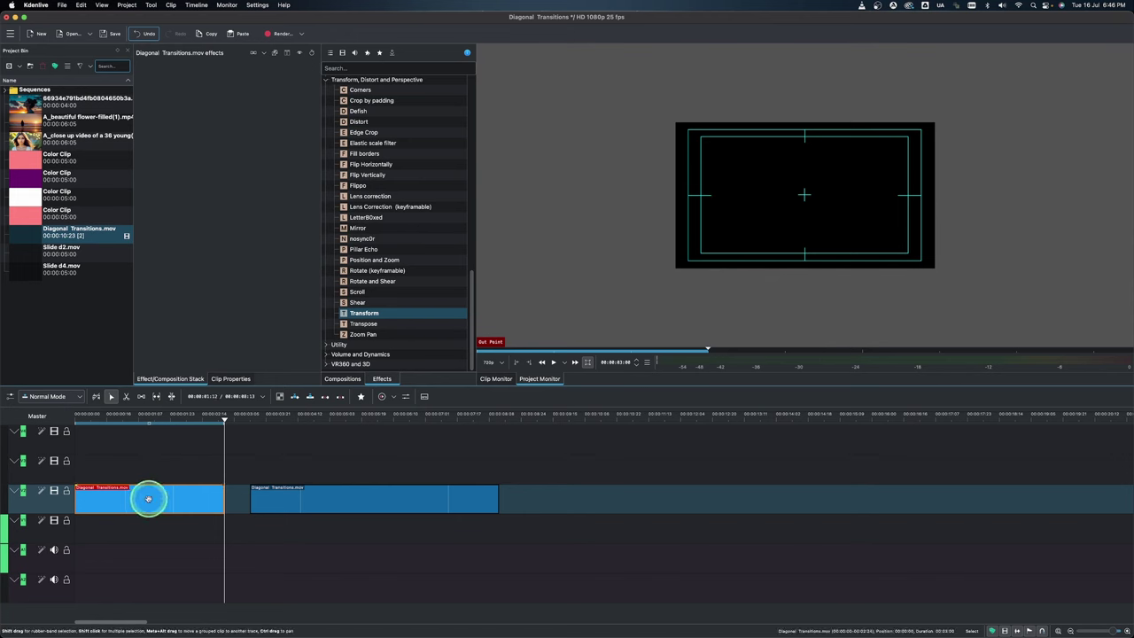
pyautogui.moveTo(148, 499); pyautogui.dragTo(153, 460)
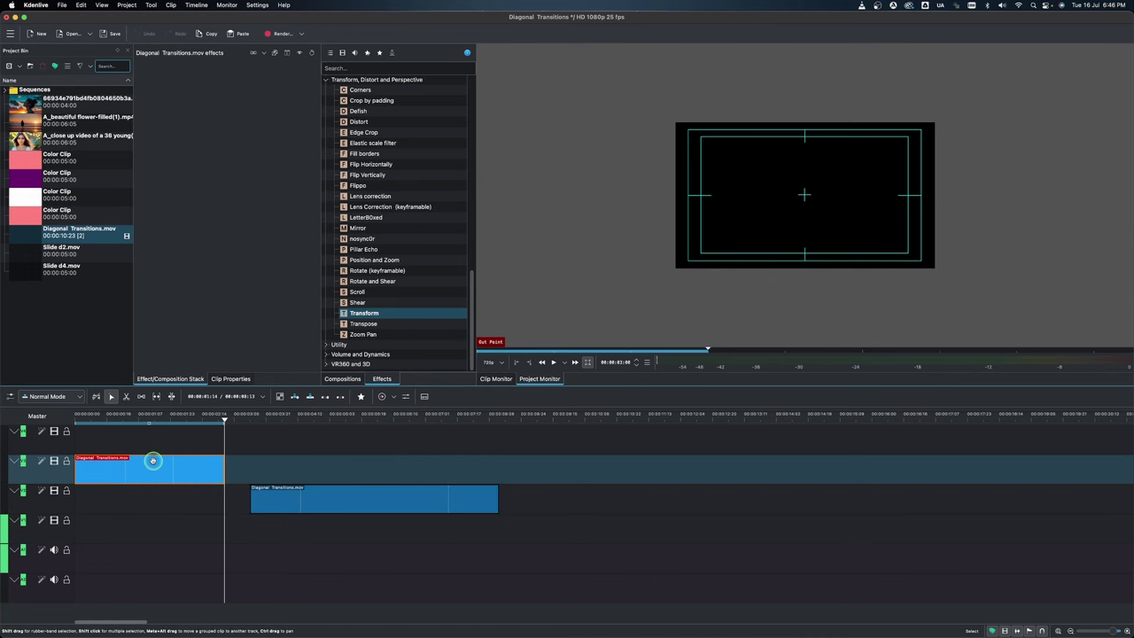
pyautogui.moveTo(331, 499); pyautogui.dragTo(336, 474)
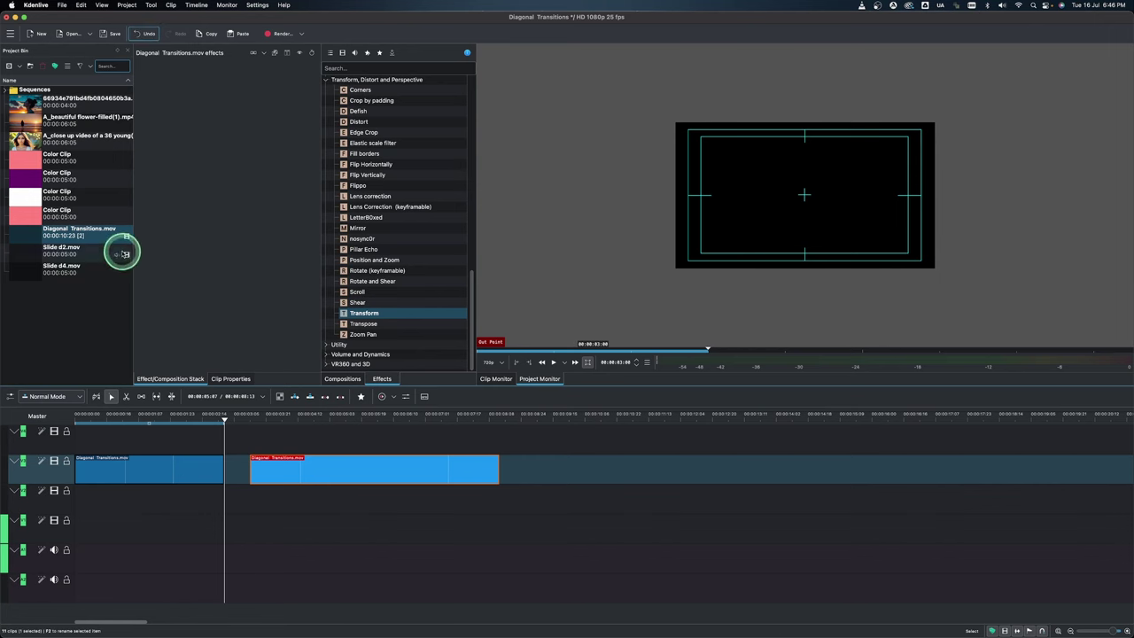
# - Place 66934e791bd4fb0804650b3a.mp4 at the timeline start on the track below the first transition and play the transition over it
pyautogui.click(31, 104)
pyautogui.moveTo(31, 104); pyautogui.dragTo(82, 497)
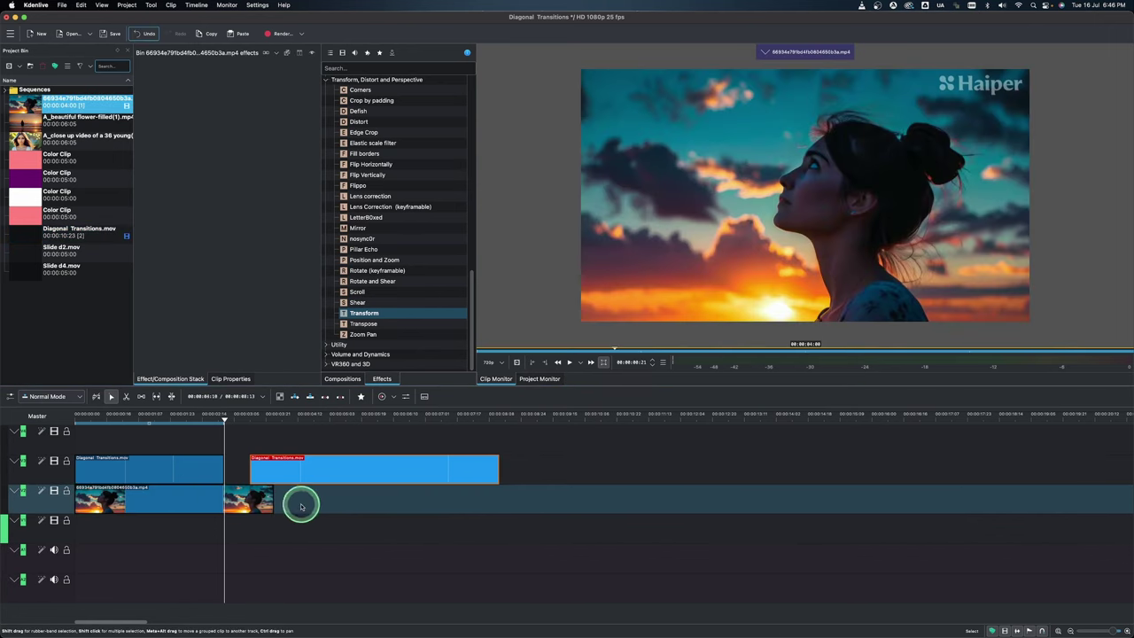
pyautogui.click(273, 497)
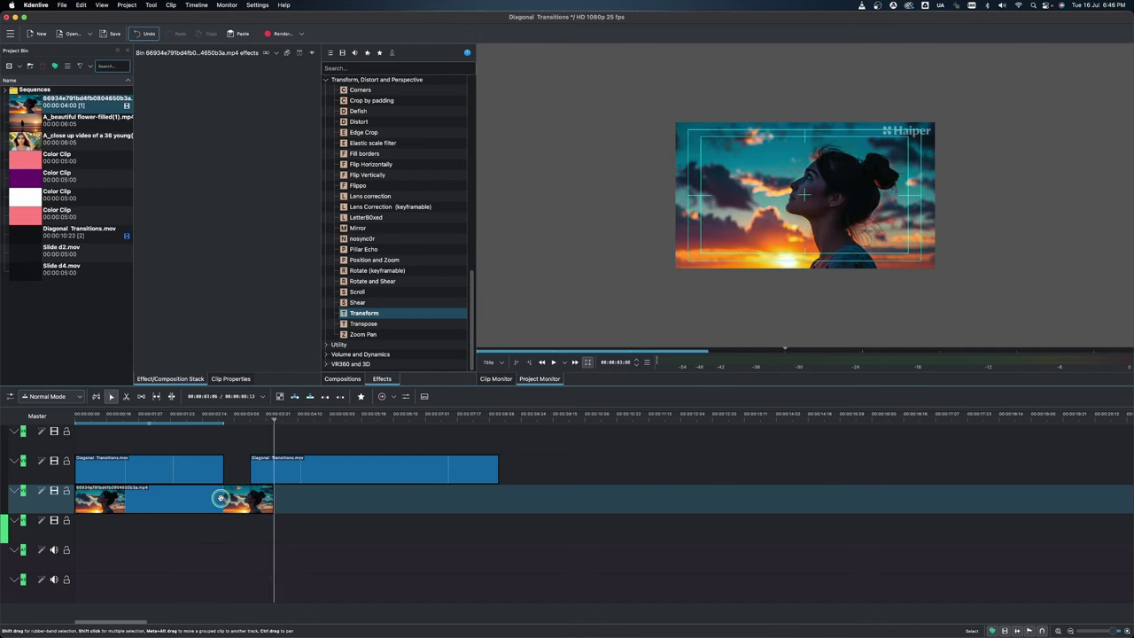
pyautogui.click(89, 421)
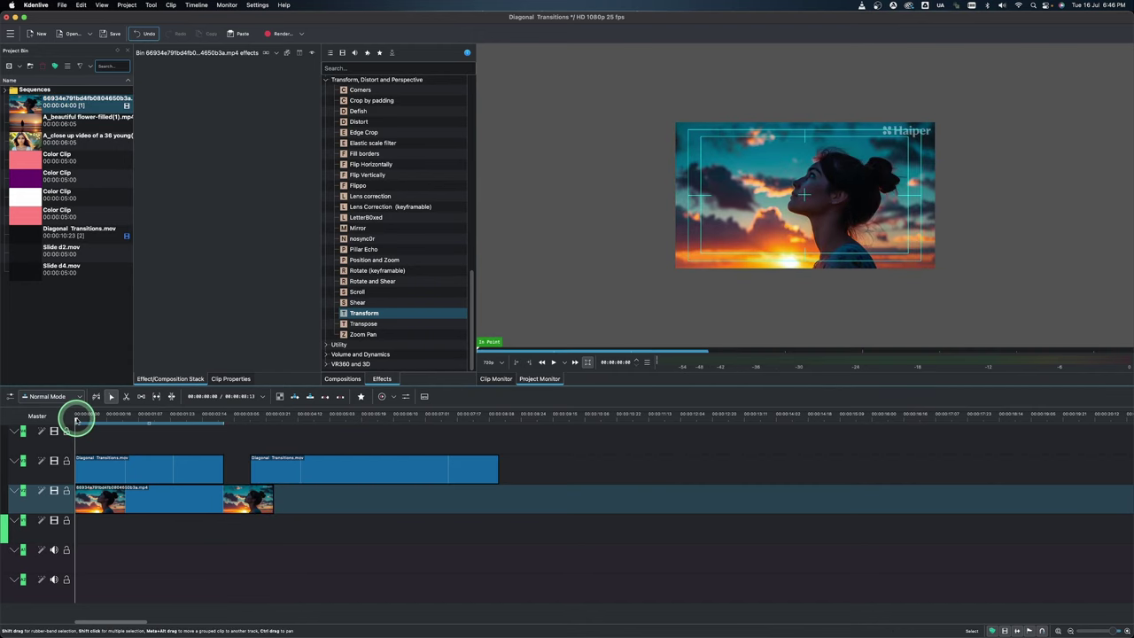
pyautogui.press('space')
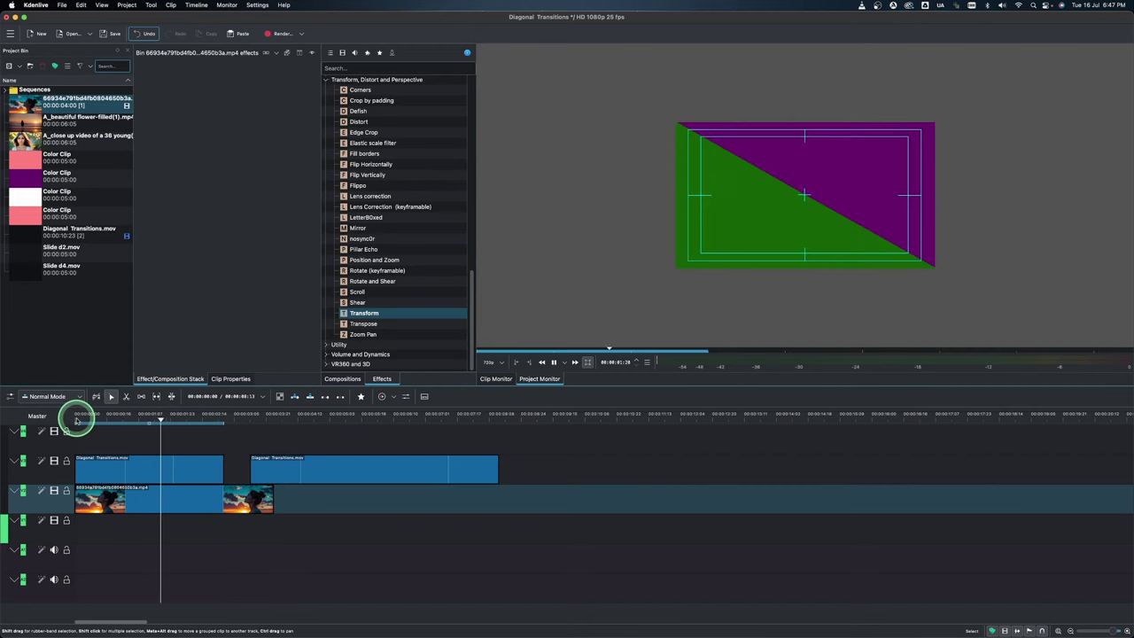
# - Trim the first footage clip to end at 00:00:02:02, where the transition covers the frame, and add the A_close up video clip directly after it
pyautogui.click(164, 422)
pyautogui.moveTo(194, 419); pyautogui.dragTo(179, 428)
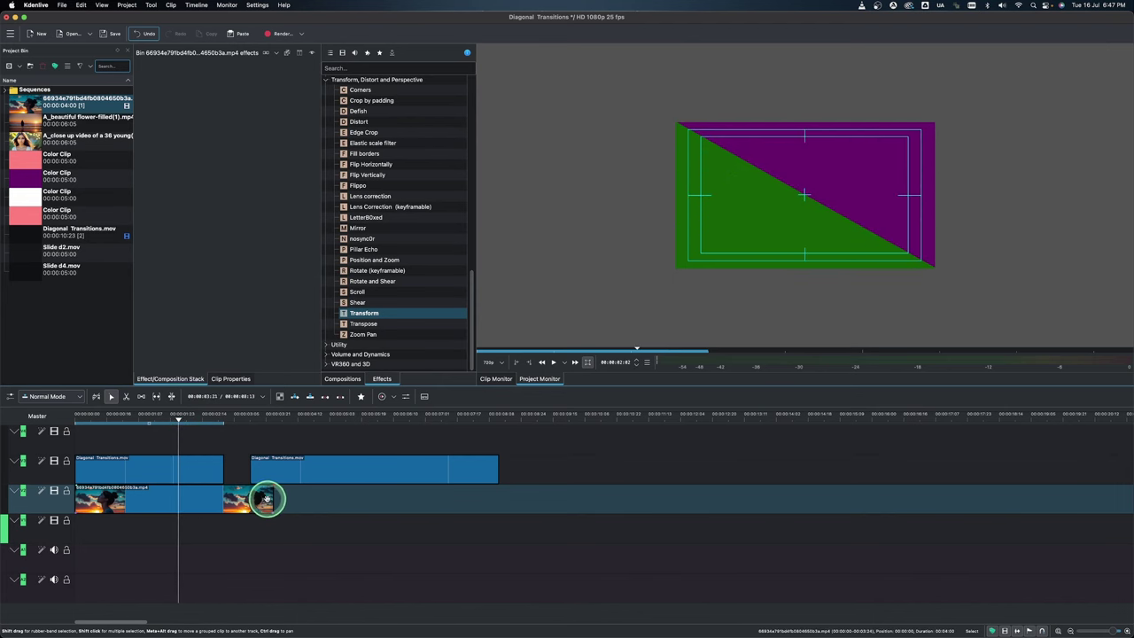
pyautogui.moveTo(80, 139); pyautogui.dragTo(190, 501)
# - Trim the A_close up video clip to end at 00:00:06:01, while the white-and-pink transition covers the frame
pyautogui.click(251, 419)
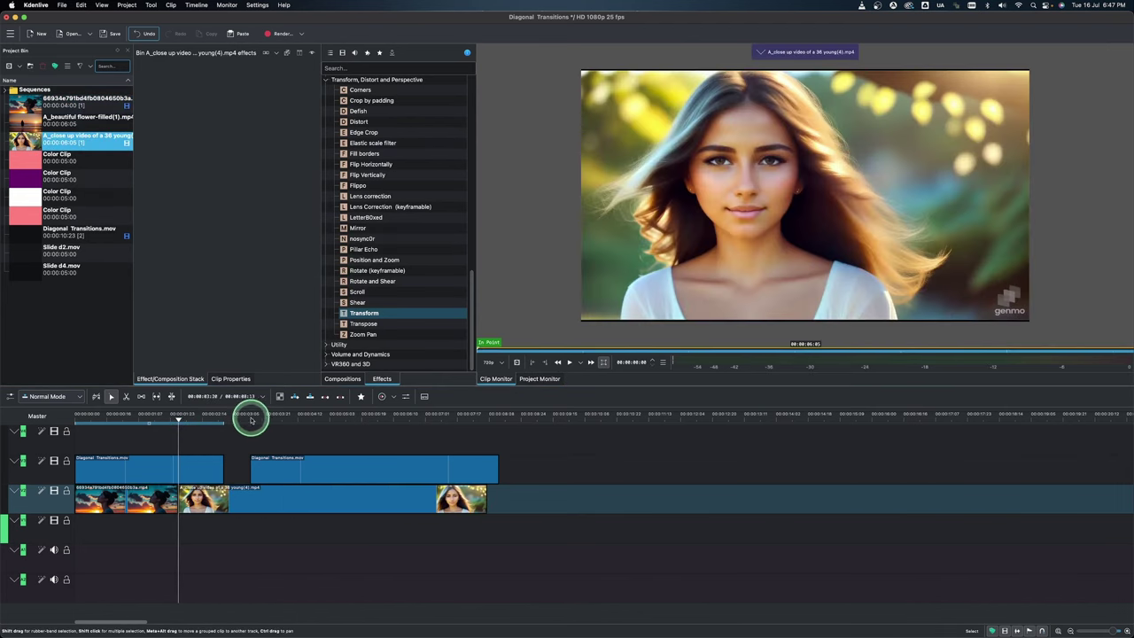
pyautogui.press('space')
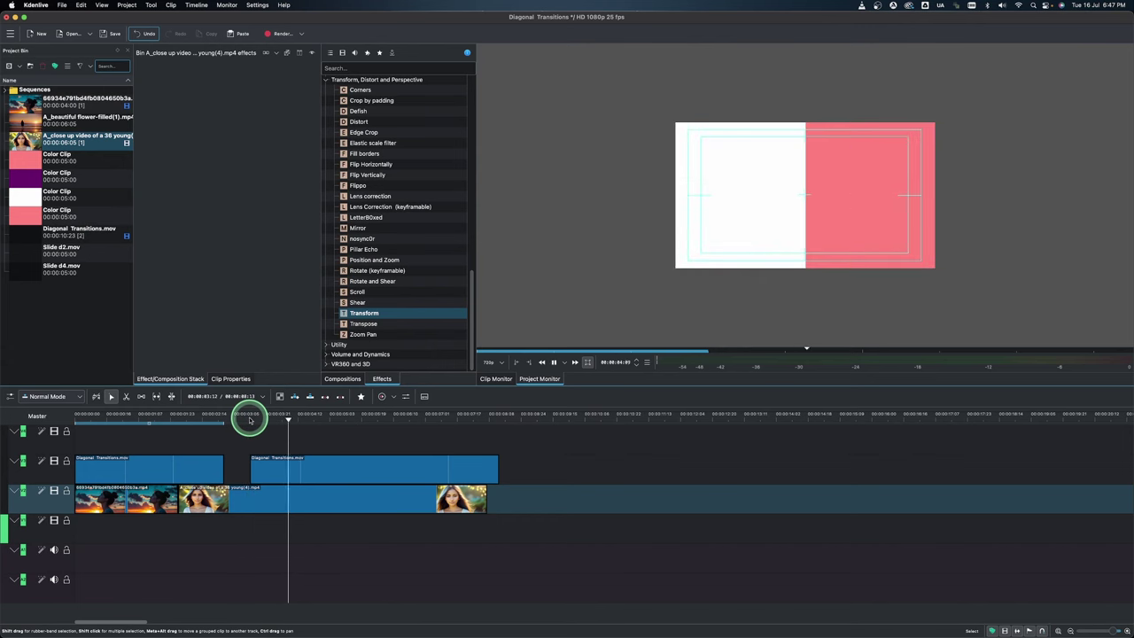
pyautogui.moveTo(262, 429); pyautogui.dragTo(377, 427)
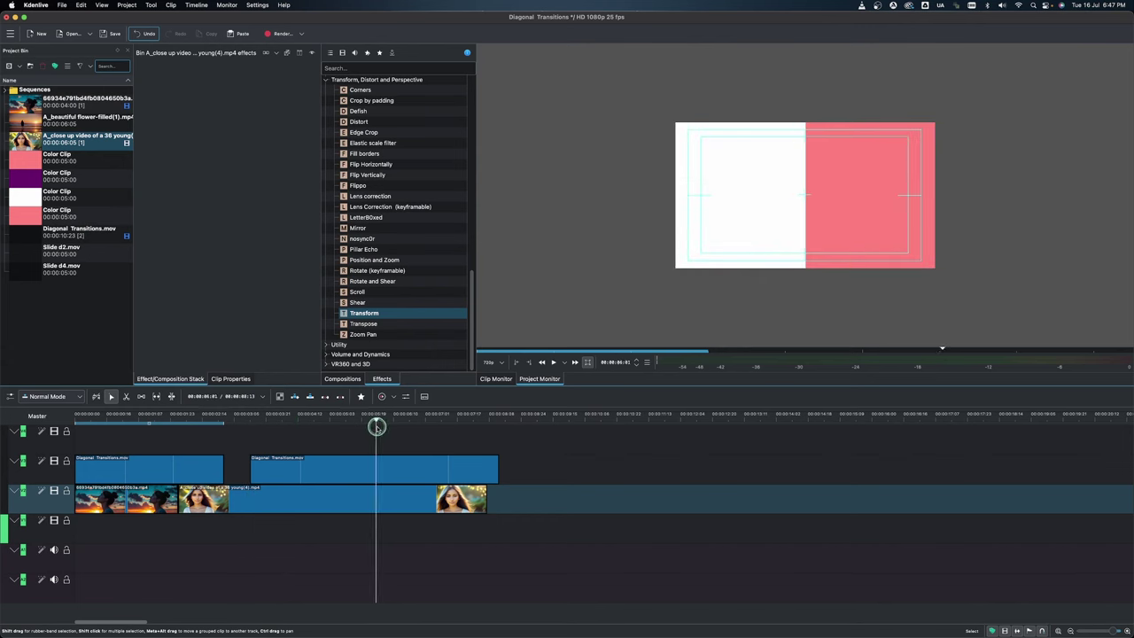
pyautogui.click(490, 499)
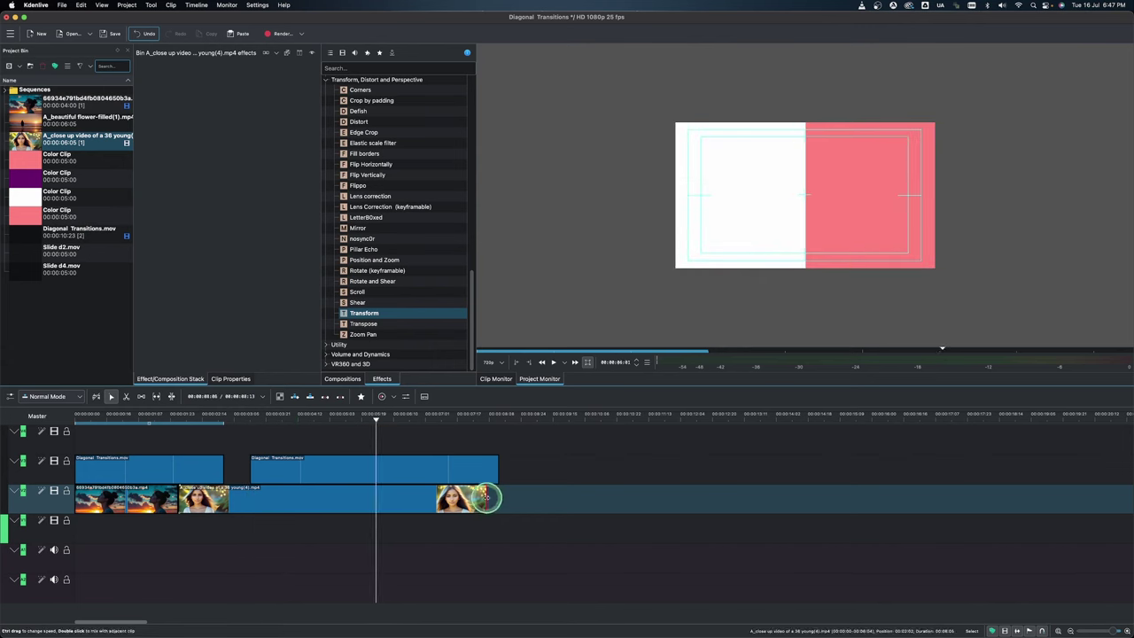
pyautogui.moveTo(428, 498); pyautogui.dragTo(375, 498)
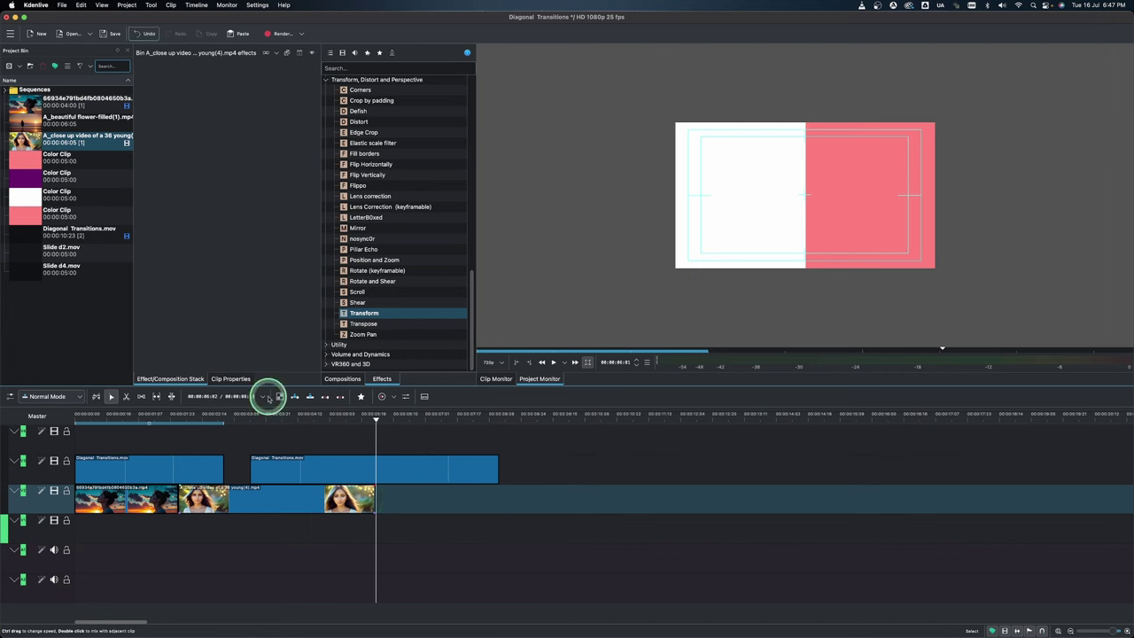
# - Add A_beautiful flower-filled(1).mp4 directly after the close-up clip and trim it to the end of the second transition
pyautogui.moveTo(25, 124); pyautogui.dragTo(379, 499)
pyautogui.click(639, 525)
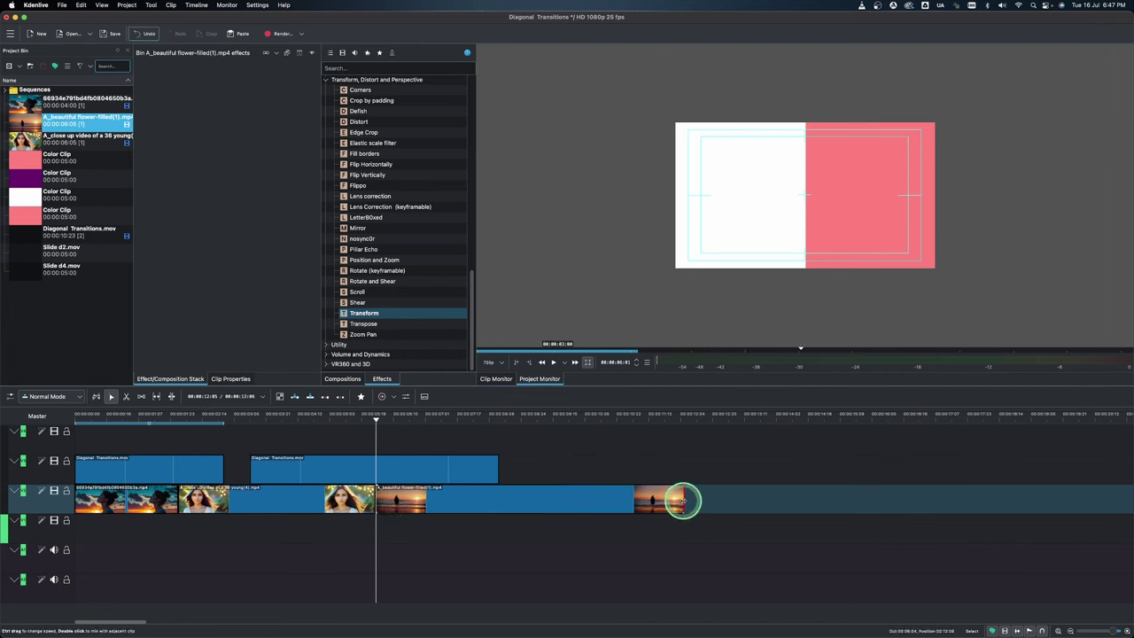
pyautogui.moveTo(680, 496); pyautogui.dragTo(497, 496)
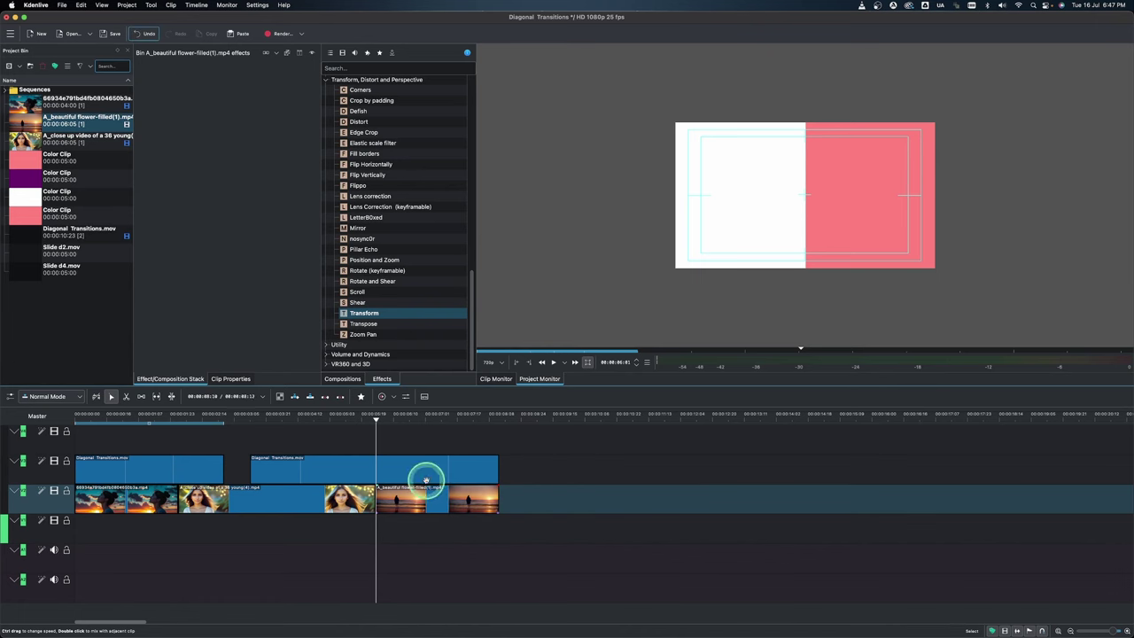
# - Return the playhead to the start of the timeline to preview the finished sequence
pyautogui.click(79, 421)
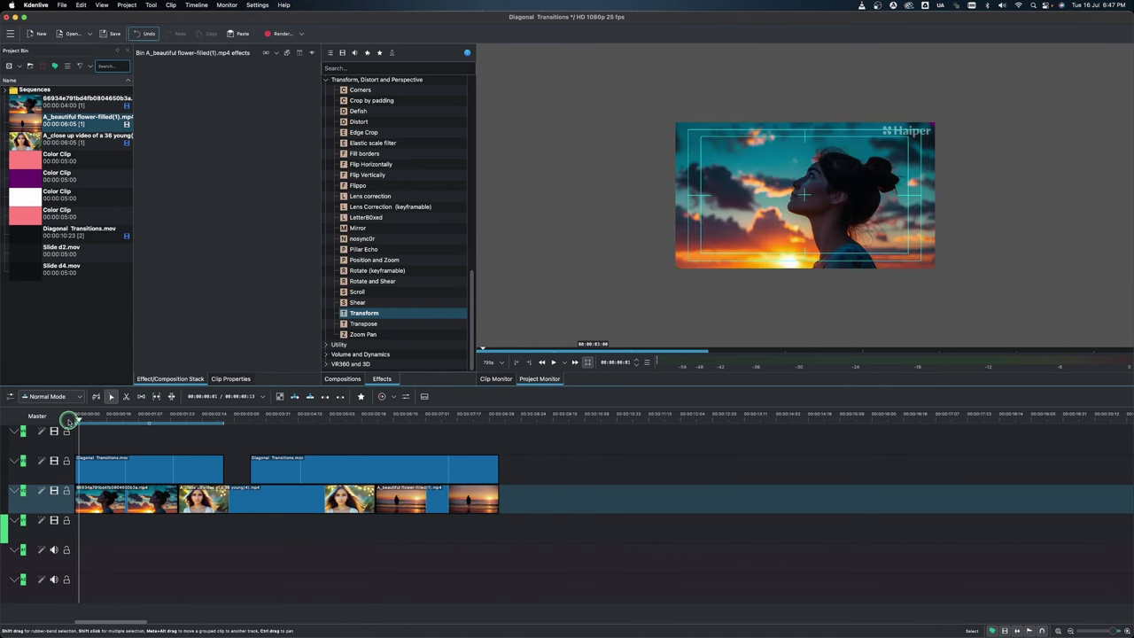
pyautogui.moveTo(69, 416); pyautogui.dragTo(64, 426)
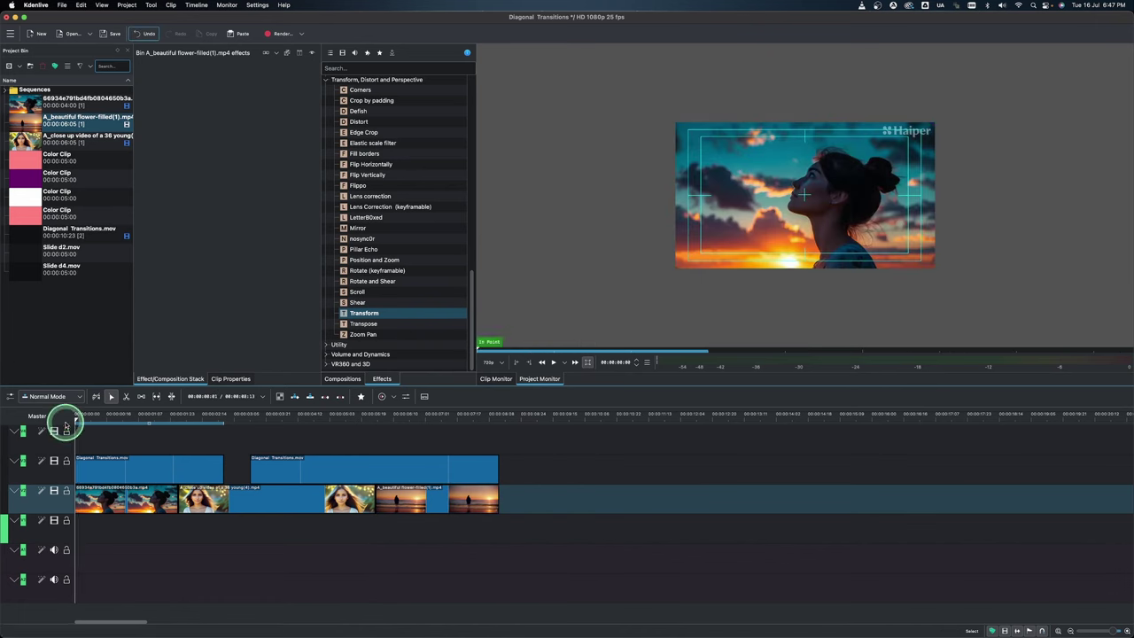